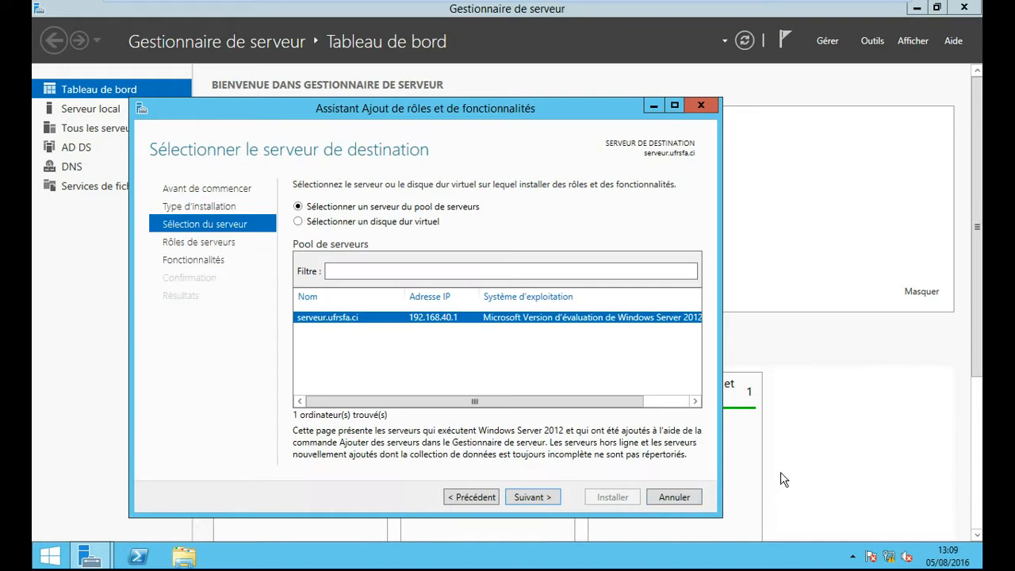
- Keep the local server as destination and continue to the Rôles de serveurs page
{"action": "left_click", "coordinate": [542, 500]}
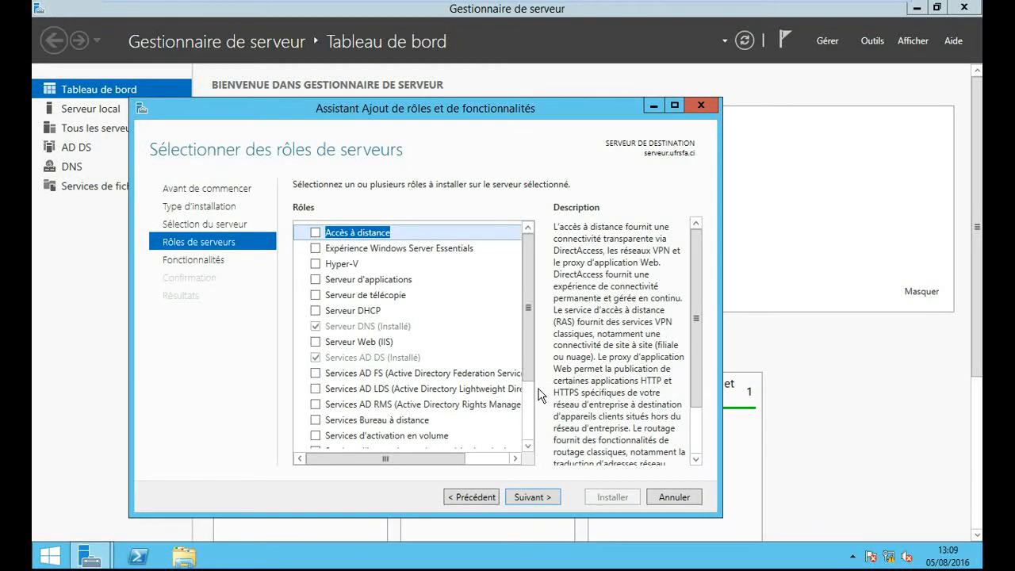
- Tick the Services Bureau à distance role and continue to Fonctionnalités
{"action": "left_click_drag", "start_coordinate": [527, 364], "coordinate": [507, 390]}
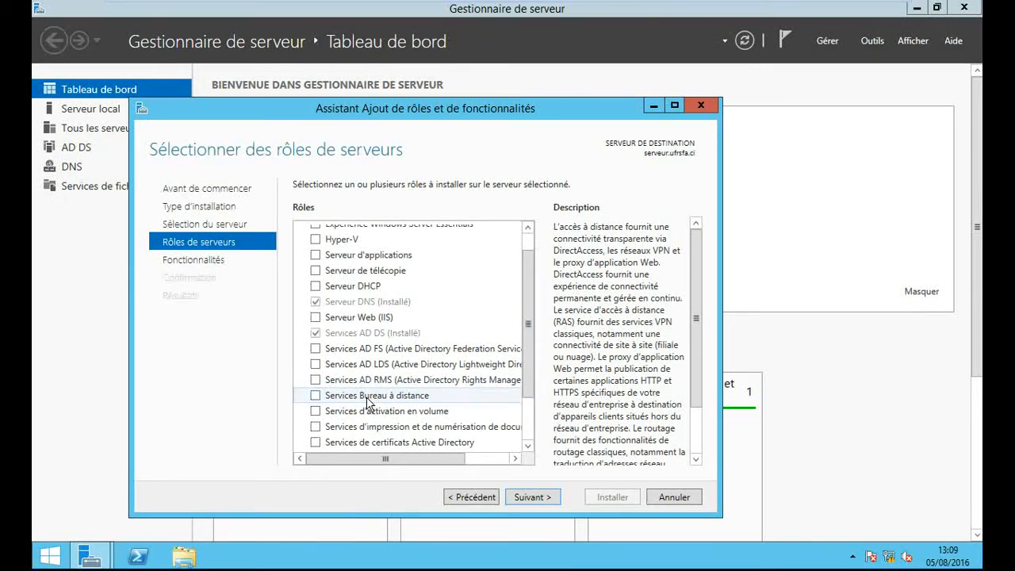
{"action": "left_click", "coordinate": [317, 397]}
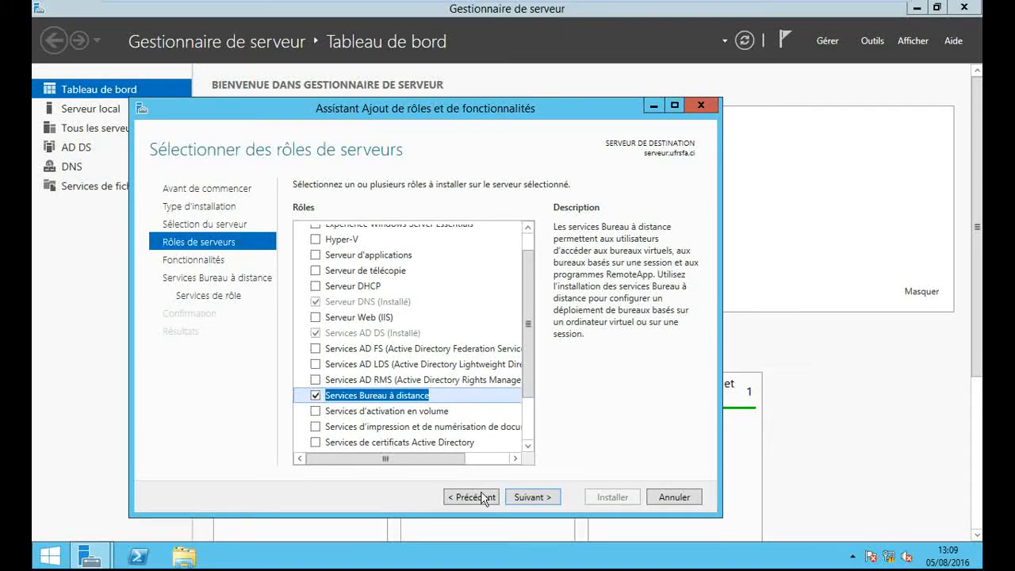
{"action": "left_click", "coordinate": [537, 501]}
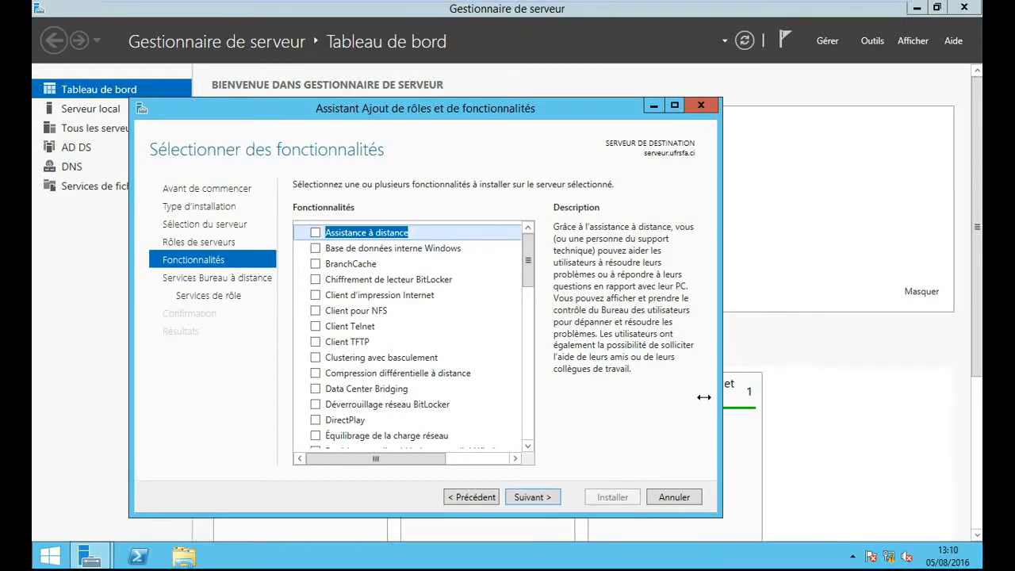
- Select Hôte de session Bureau à distance, accept its required features, and reach confirmation
{"action": "left_click", "coordinate": [534, 496]}
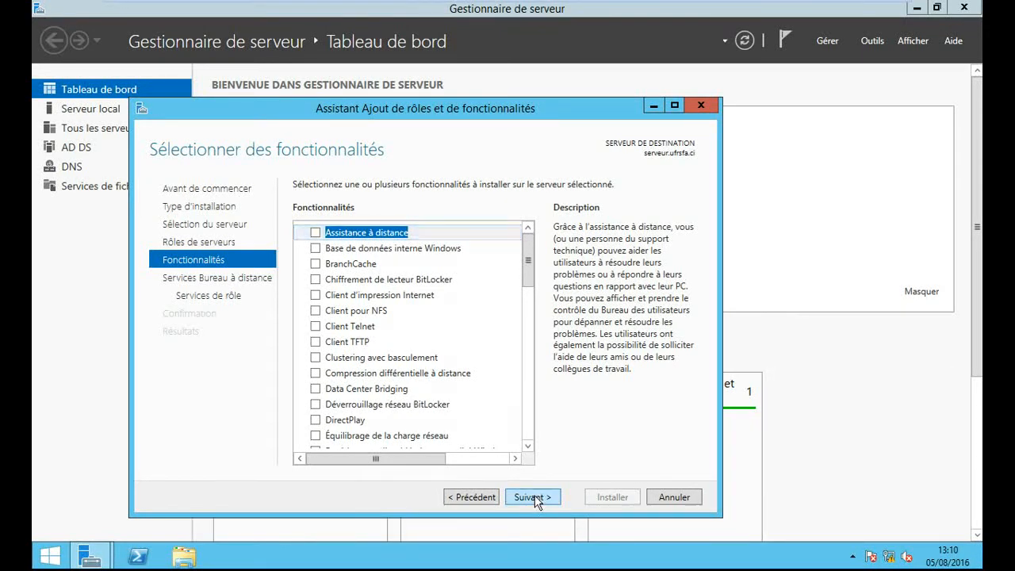
{"action": "left_click", "coordinate": [541, 500]}
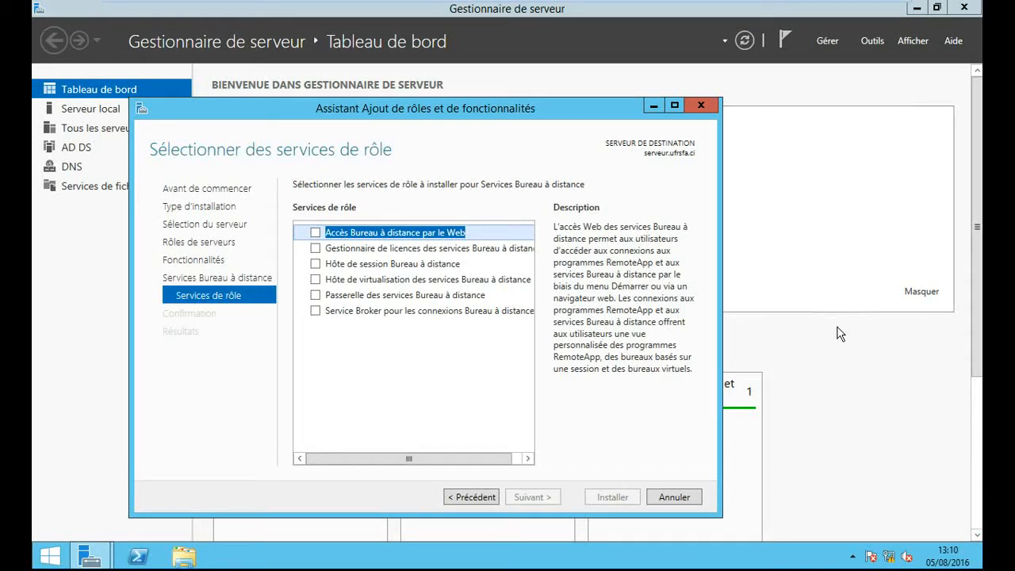
{"action": "left_click", "coordinate": [315, 264]}
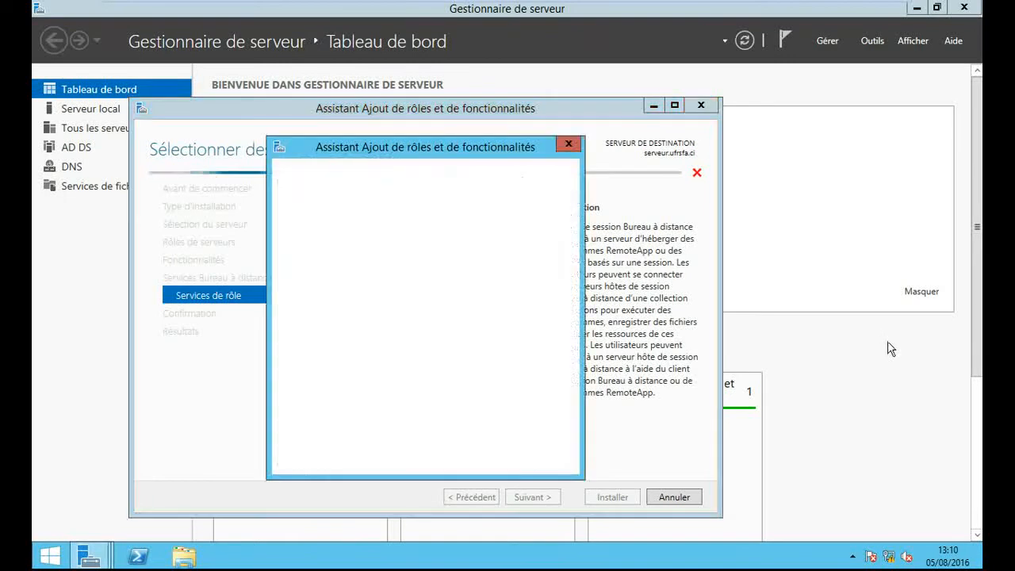
{"action": "left_click", "coordinate": [472, 449]}
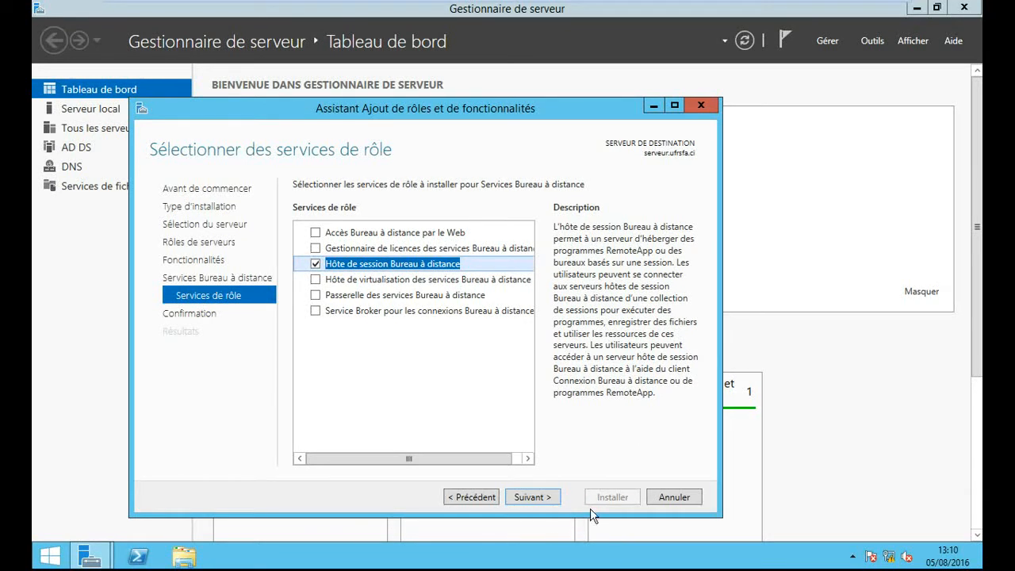
{"action": "left_click", "coordinate": [554, 505]}
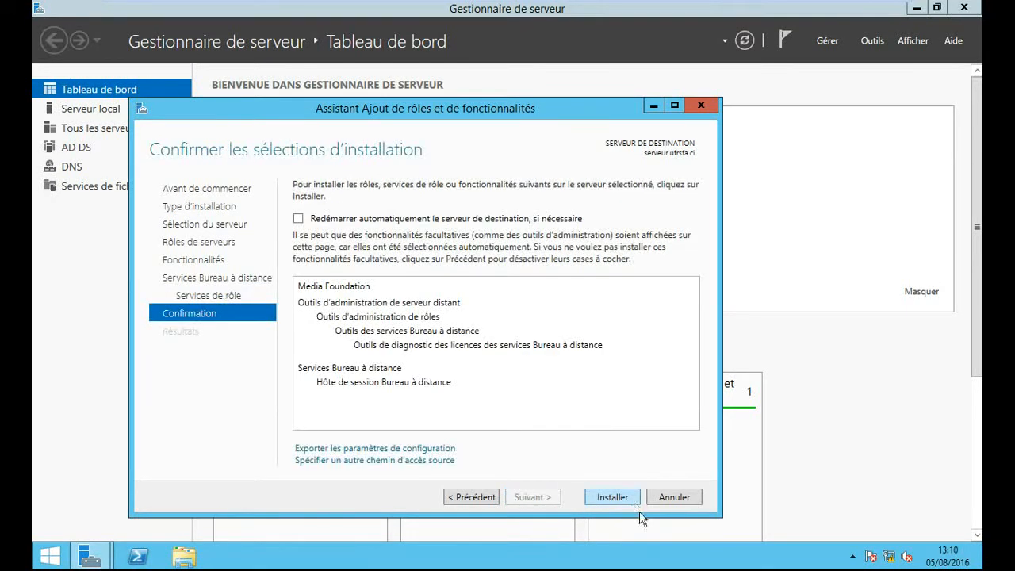
- Install Services Bureau à distance with Hôte de session until the restart-pending notice appears
{"action": "left_click", "coordinate": [631, 501]}
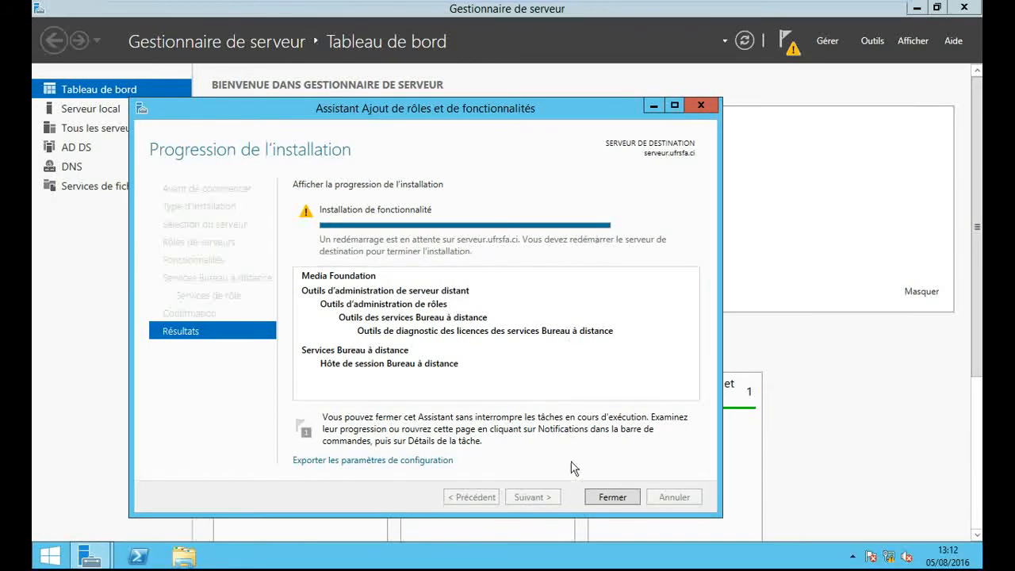
- Close the completed wizard and Server Manager to return to the desktop
{"action": "left_click", "coordinate": [612, 498]}
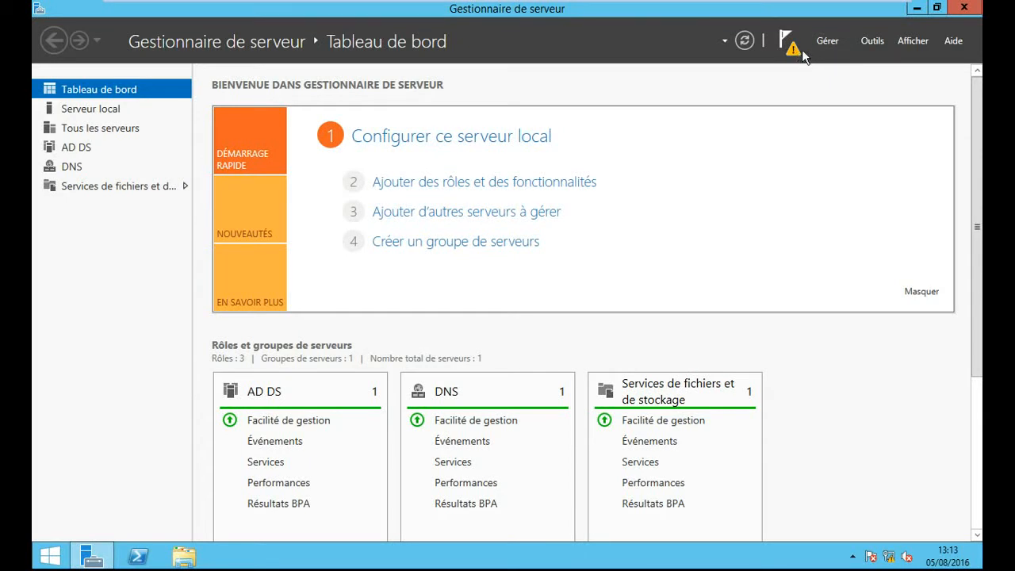
{"action": "left_click", "coordinate": [968, 8]}
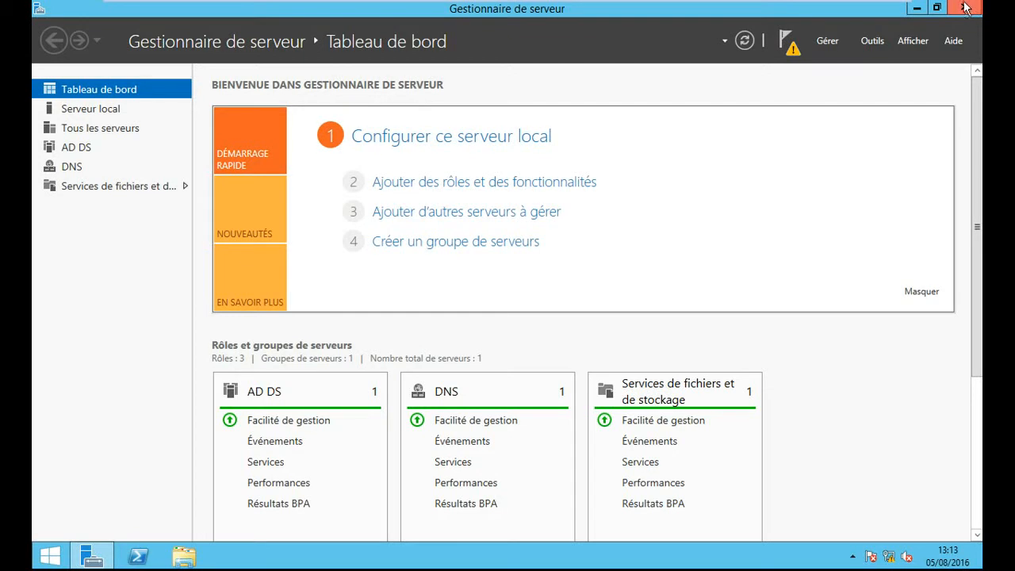
{"action": "mouse_move", "coordinate": [750, 4]}
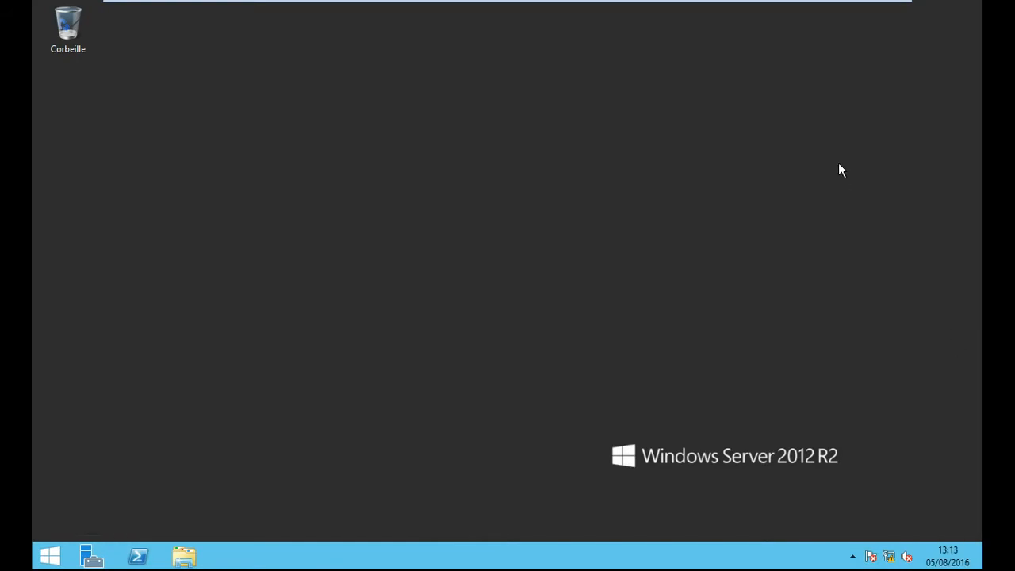
- Restart the server from Win+I with the reason Autre (non planifié)
{"action": "key", "text": "super+i"}
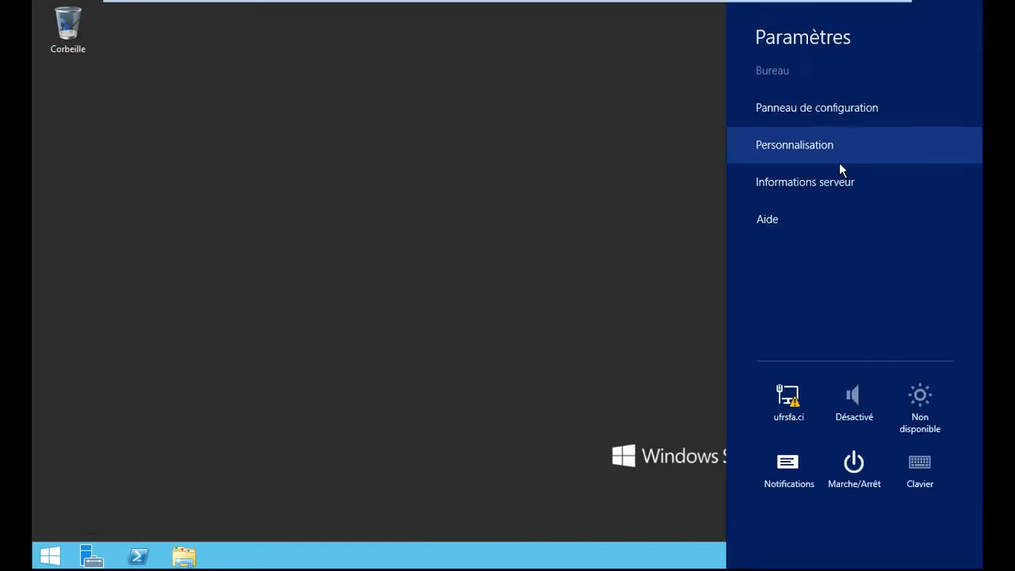
{"action": "left_click", "coordinate": [851, 466]}
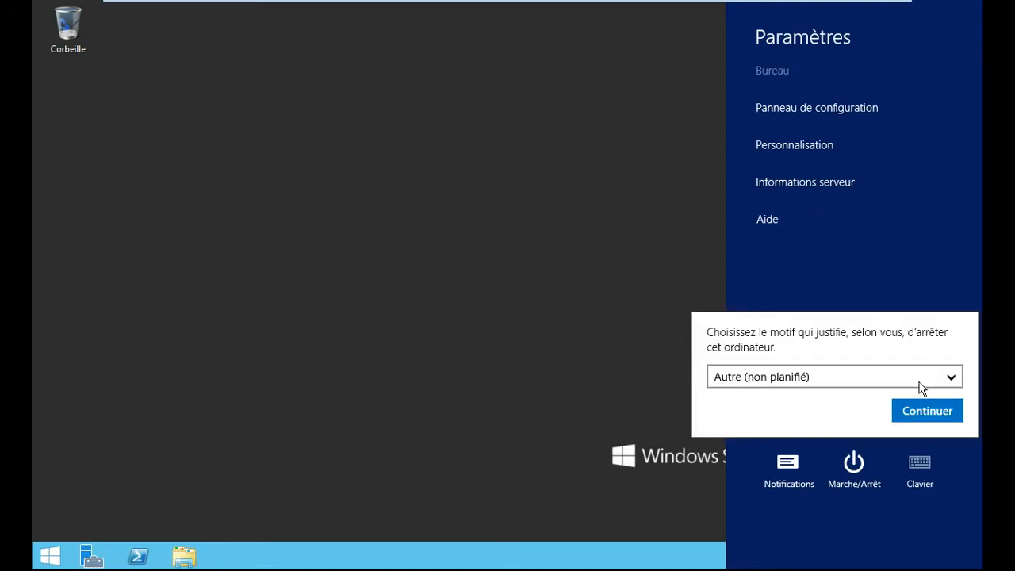
{"action": "left_click", "coordinate": [922, 409]}
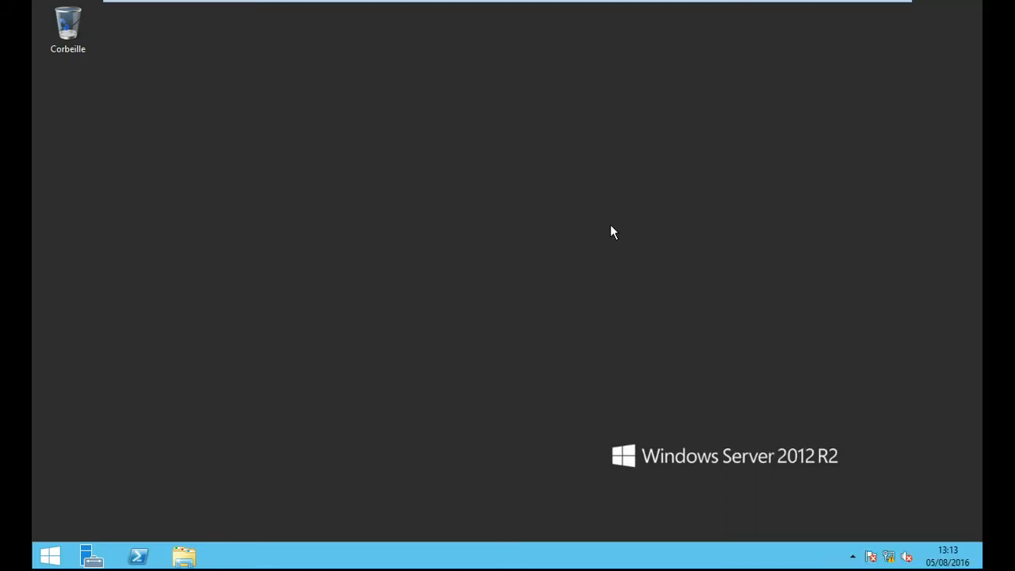
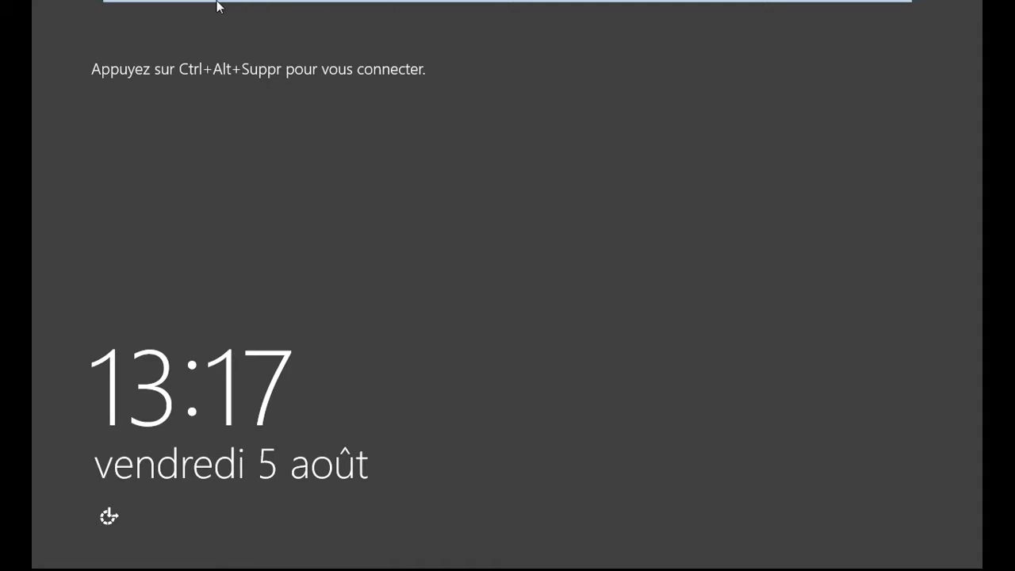
- Sign in to the server as administrateur with the administrator password
{"action": "mouse_move", "coordinate": [262, 6]}
{"action": "left_click", "coordinate": [356, 32]}
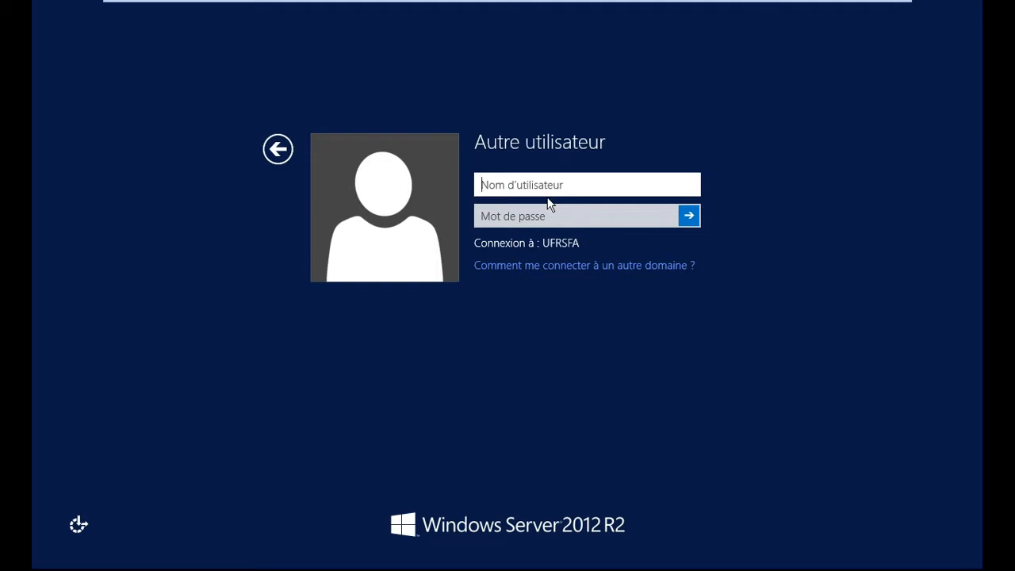
{"action": "type", "text": "administrateur"}
{"action": "left_click", "coordinate": [507, 216]}
{"action": "type", "text": "•••"}
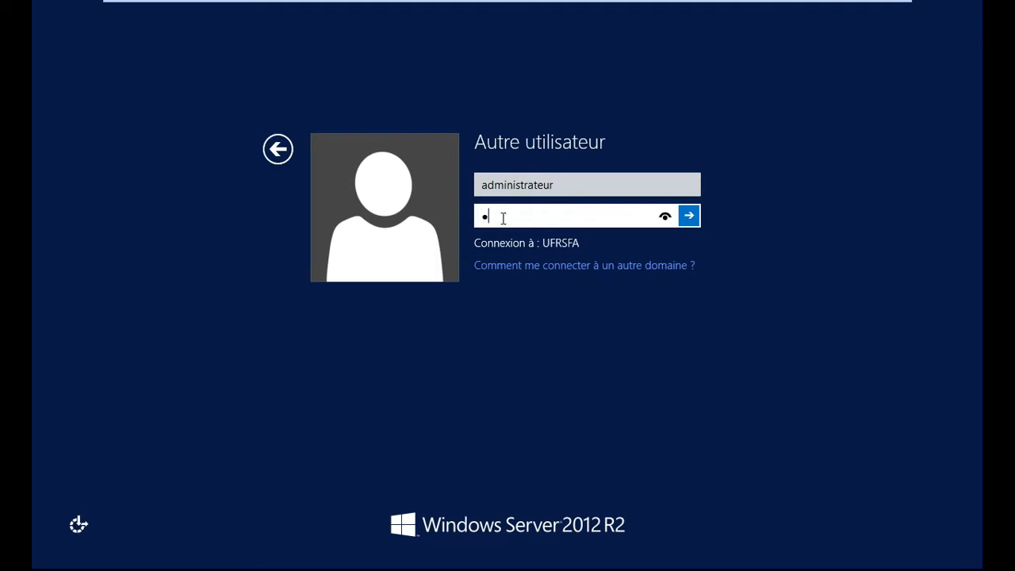
{"action": "type", "text": "•••••••••"}
{"action": "key", "text": "Return"}
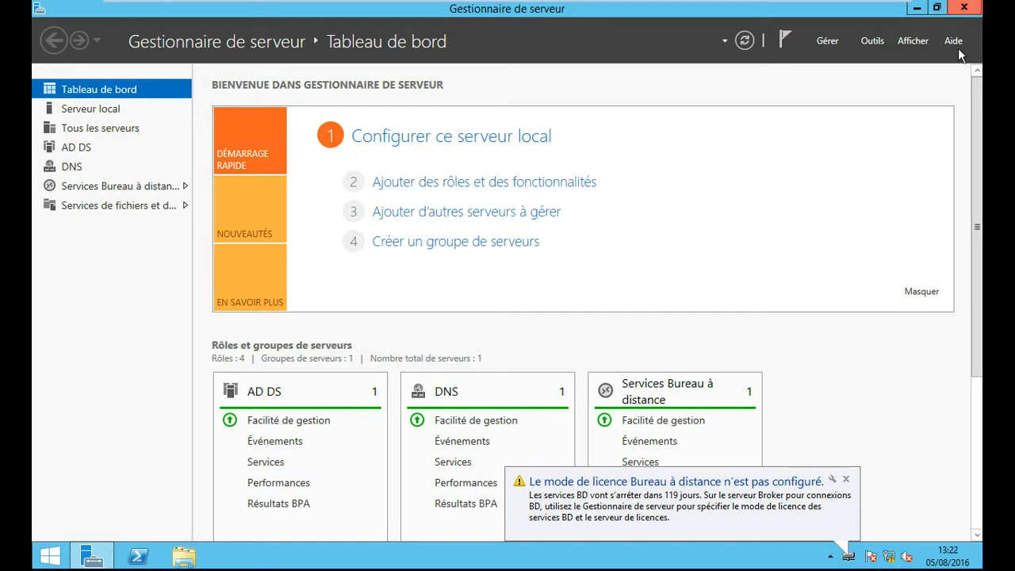
- Close Server Manager once Remote Desktop Services is installed
{"action": "left_click", "coordinate": [975, 8]}
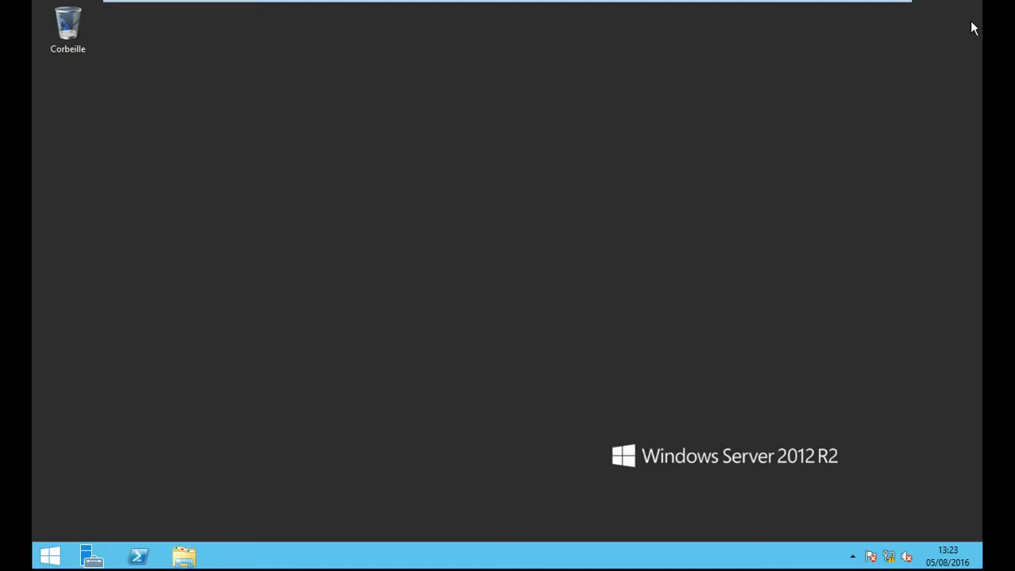
- Confirm Server Manager is gone and the empty server desktop is showing
{"action": "mouse_move", "coordinate": [981, 568]}
{"action": "mouse_move", "coordinate": [980, 8]}
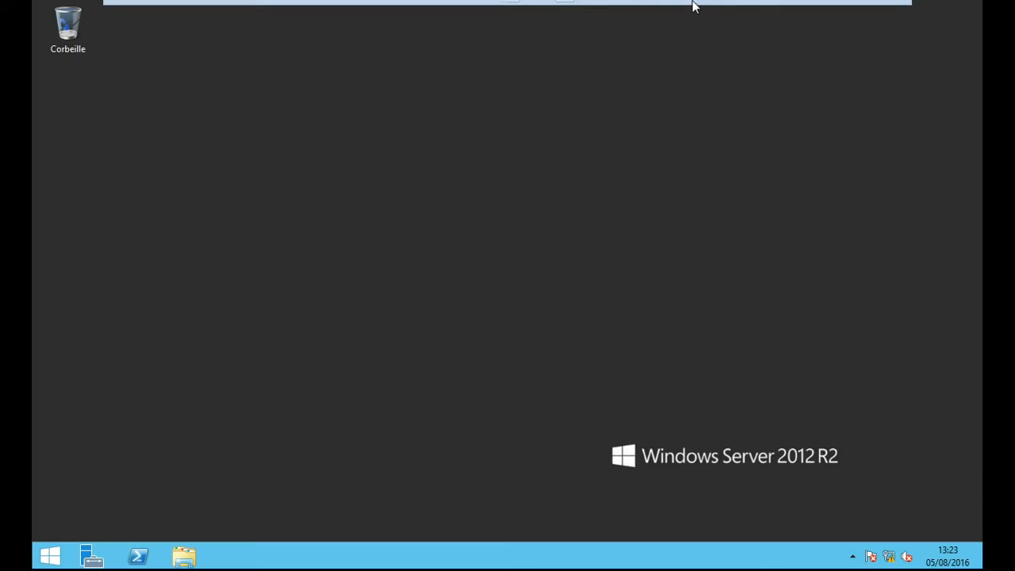
{"action": "mouse_move", "coordinate": [689, 14]}
{"action": "left_click", "coordinate": [319, 9]}
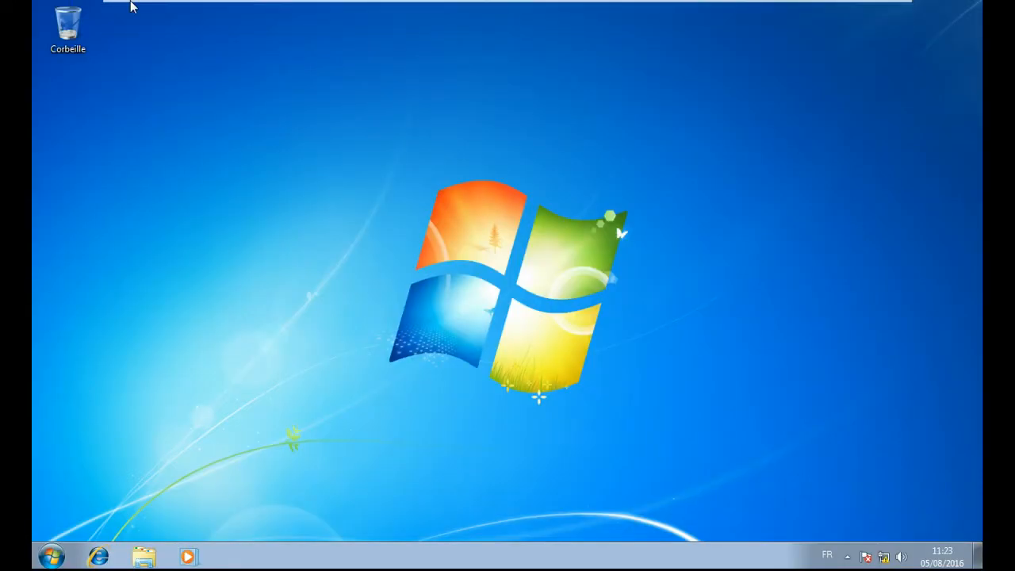
{"action": "mouse_move", "coordinate": [186, 5]}
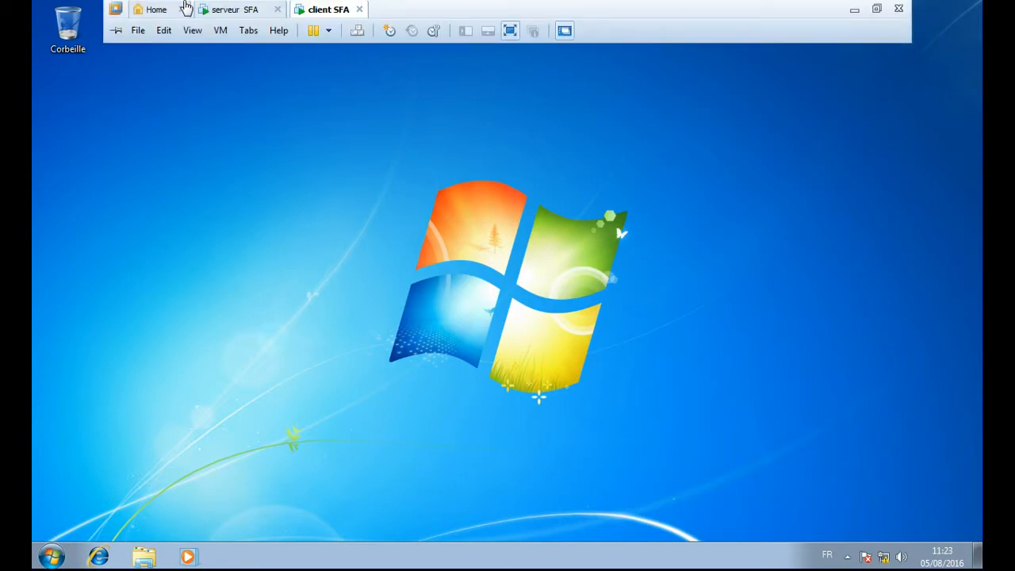
{"action": "left_click", "coordinate": [228, 11]}
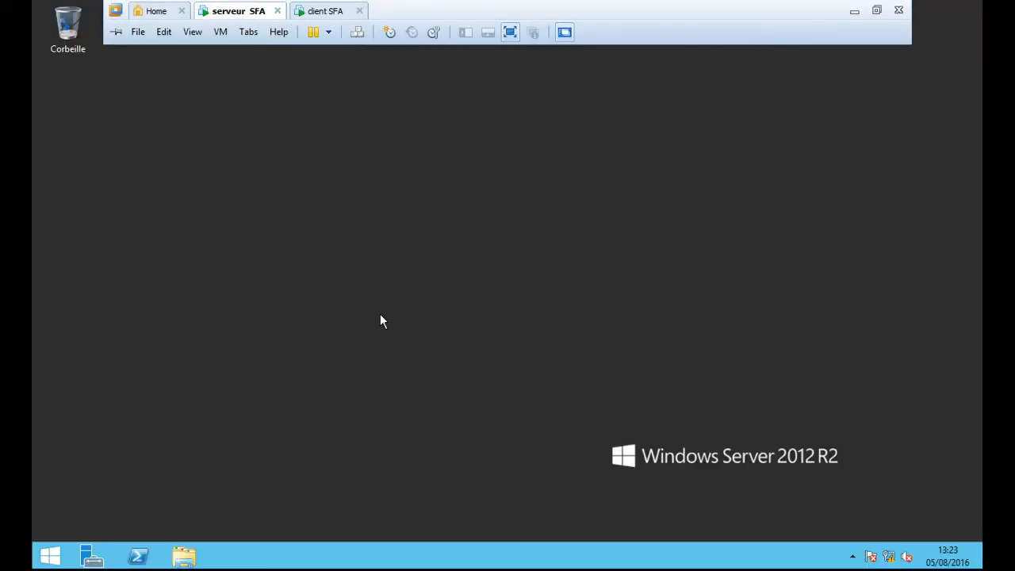
- Relaunch Server Manager from the taskbar to its dashboard
{"action": "left_click", "coordinate": [92, 558]}
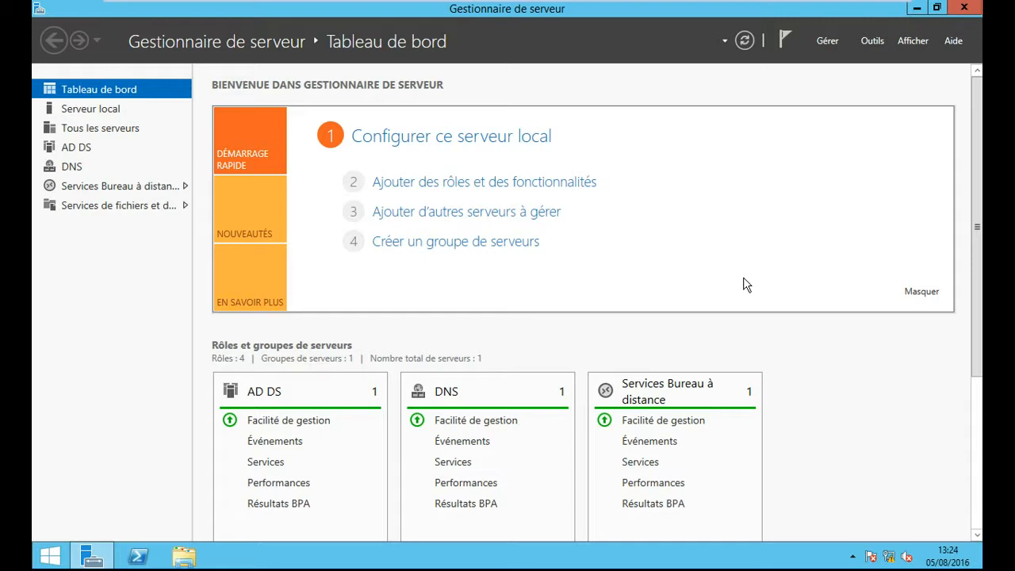
- Close Server Manager and log the current user off the Windows 7 client
{"action": "left_click", "coordinate": [971, 6]}
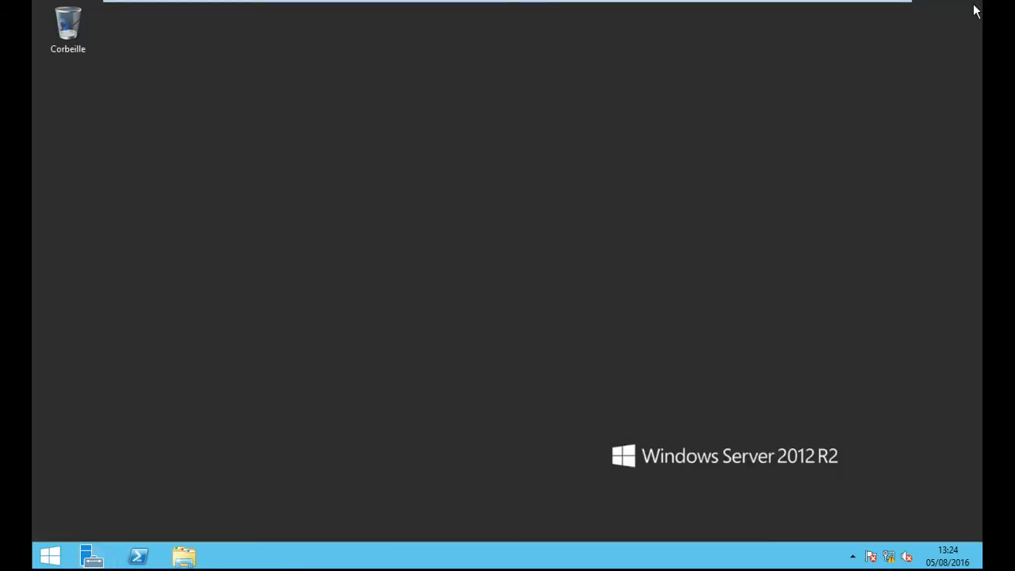
{"action": "mouse_move", "coordinate": [515, 4]}
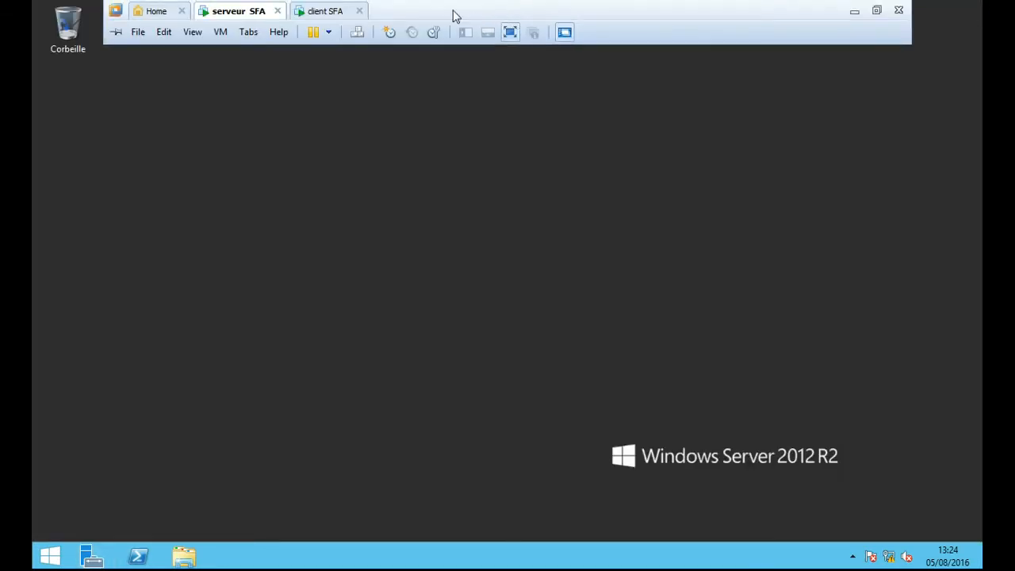
{"action": "left_click", "coordinate": [329, 11]}
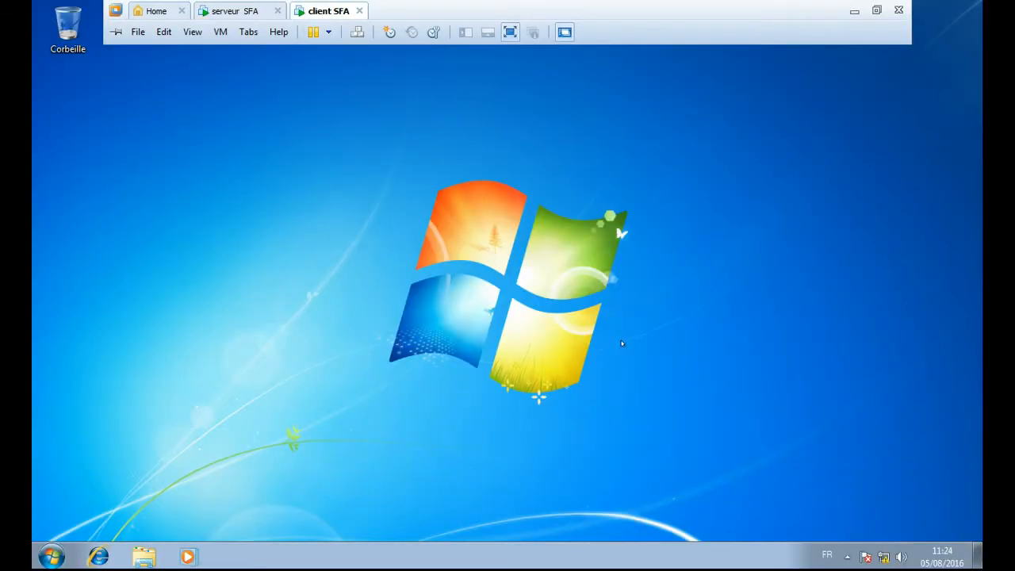
{"action": "left_click", "coordinate": [49, 556]}
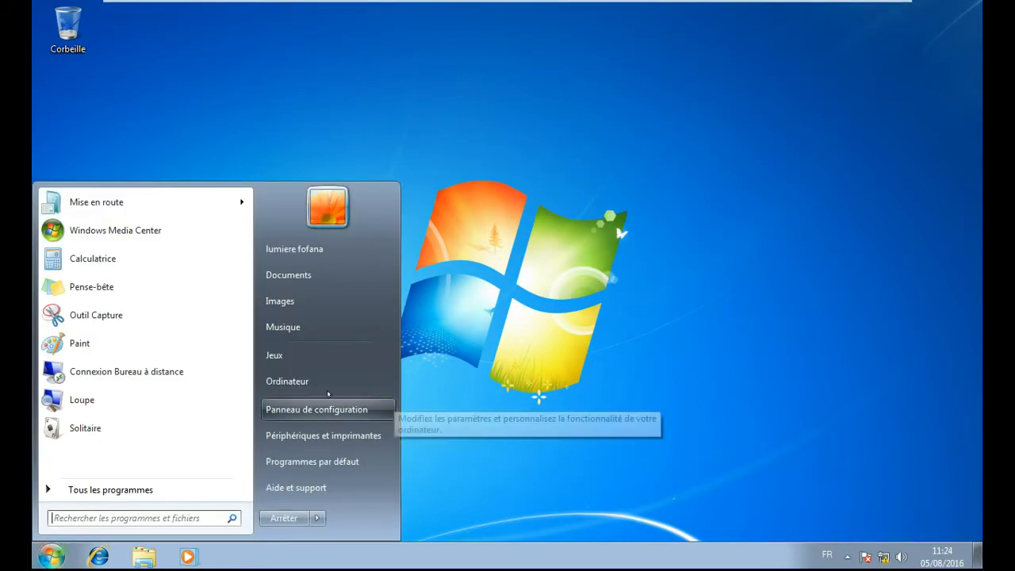
{"action": "mouse_move", "coordinate": [317, 518]}
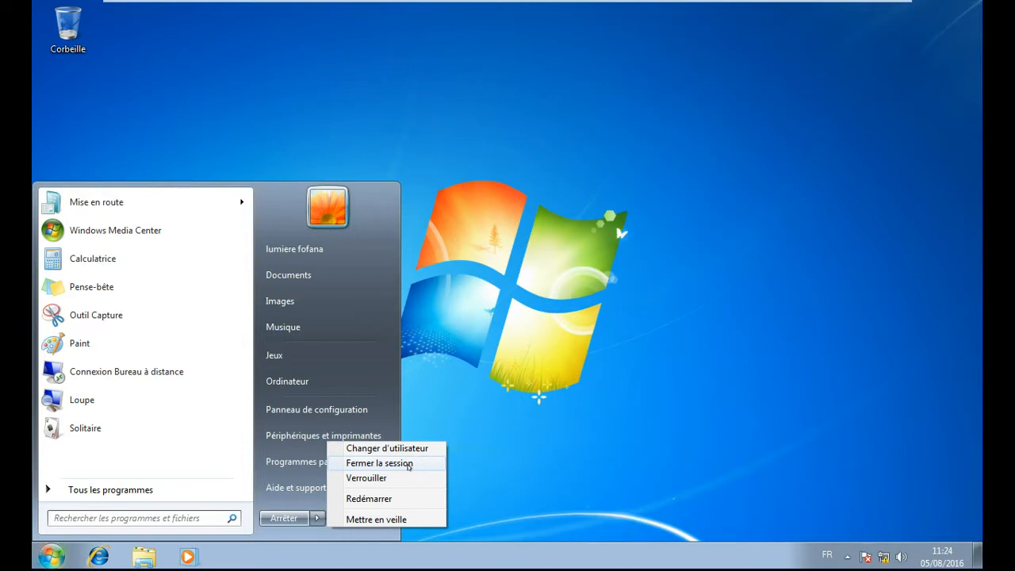
{"action": "left_click", "coordinate": [408, 465]}
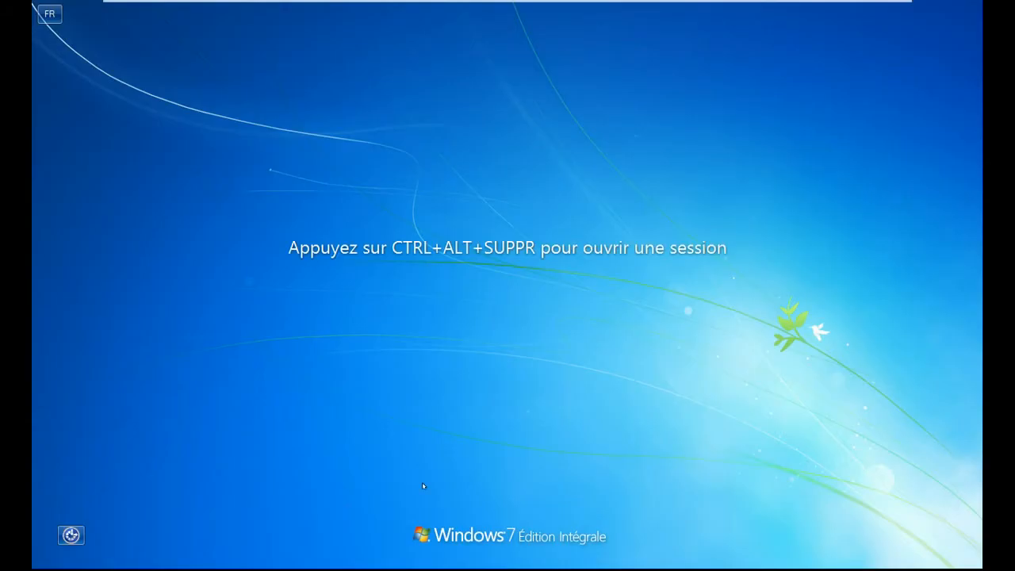
- Bring up the client's Changer d'utilisateur screen via Ctrl+Alt+Del, then return to serveur SFA
{"action": "mouse_move", "coordinate": [252, 5]}
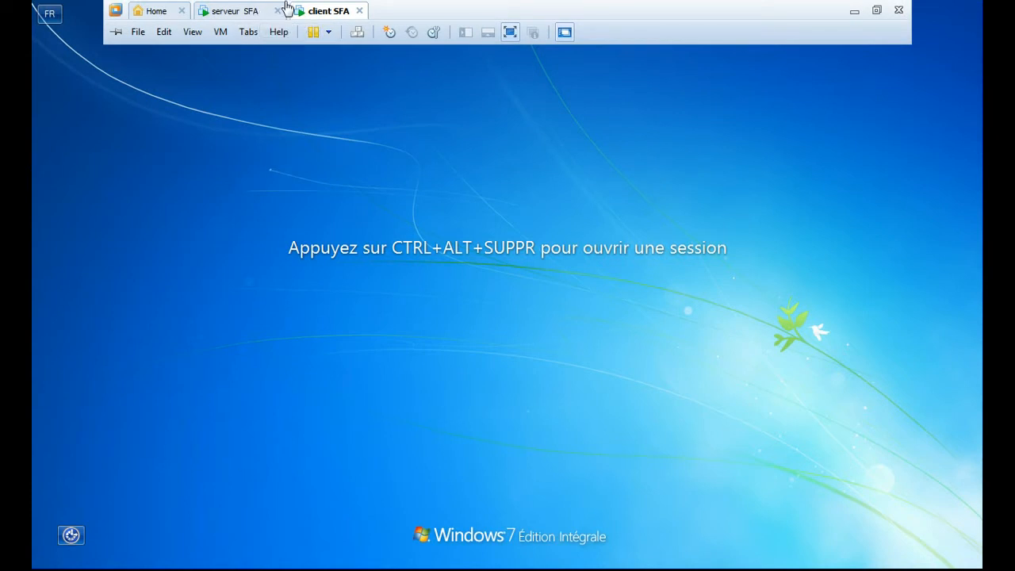
{"action": "left_click", "coordinate": [357, 32]}
{"action": "left_click", "coordinate": [519, 432]}
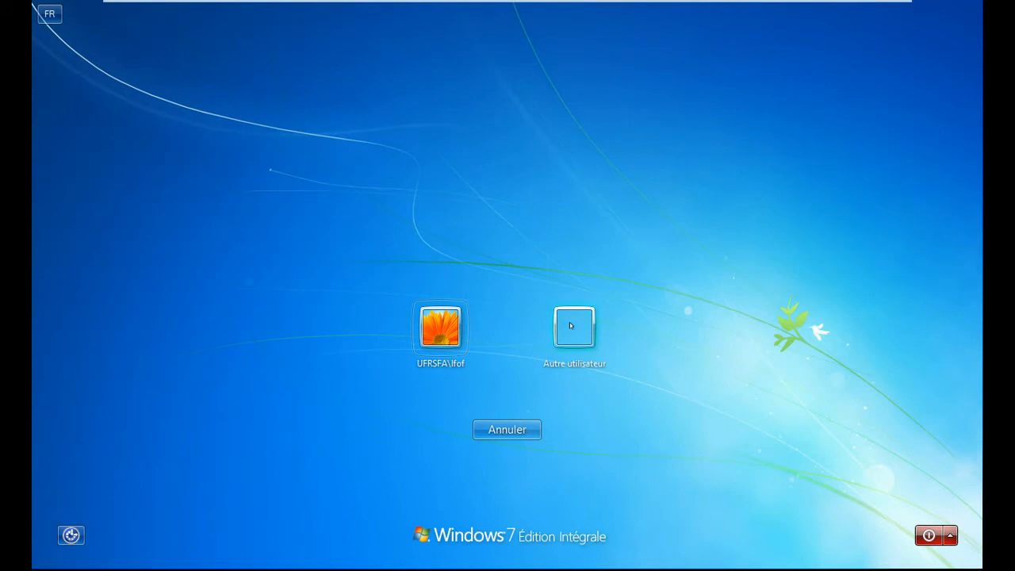
{"action": "left_click", "coordinate": [224, 10]}
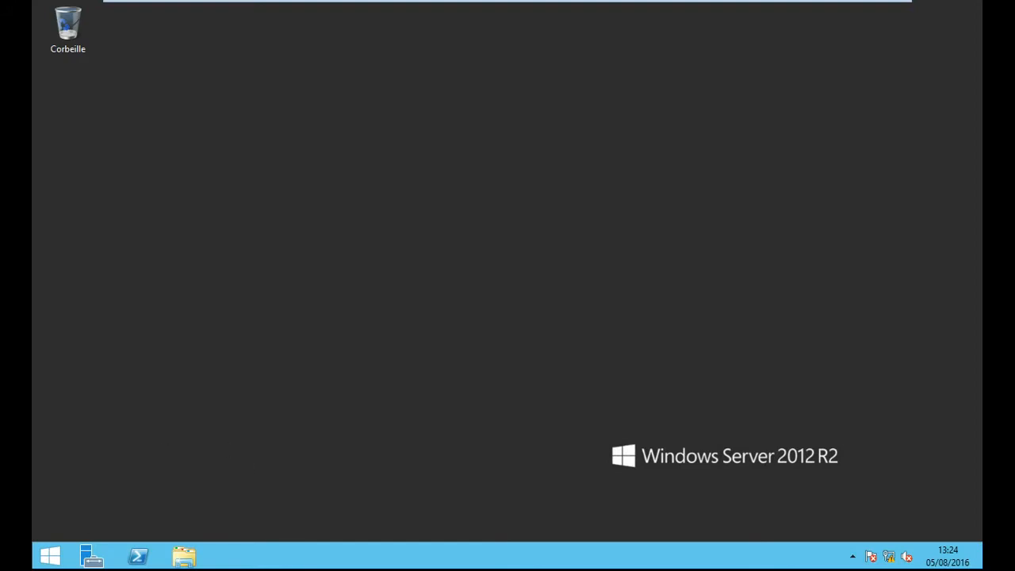
- Open Propriétés of Ce PC to show computer serveur in domain ufrsfa.ci
{"action": "left_click", "coordinate": [181, 557]}
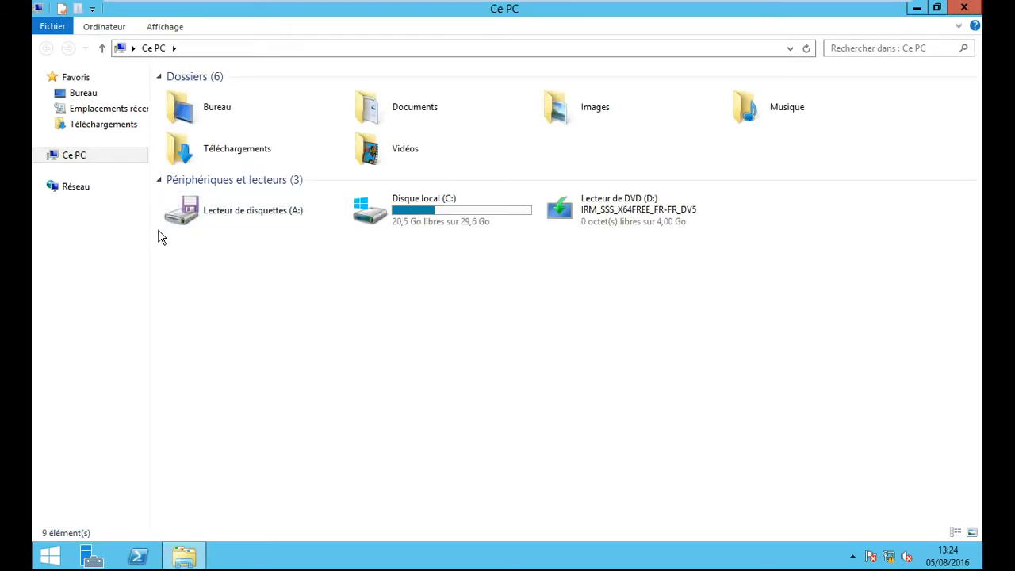
{"action": "right_click", "coordinate": [88, 163]}
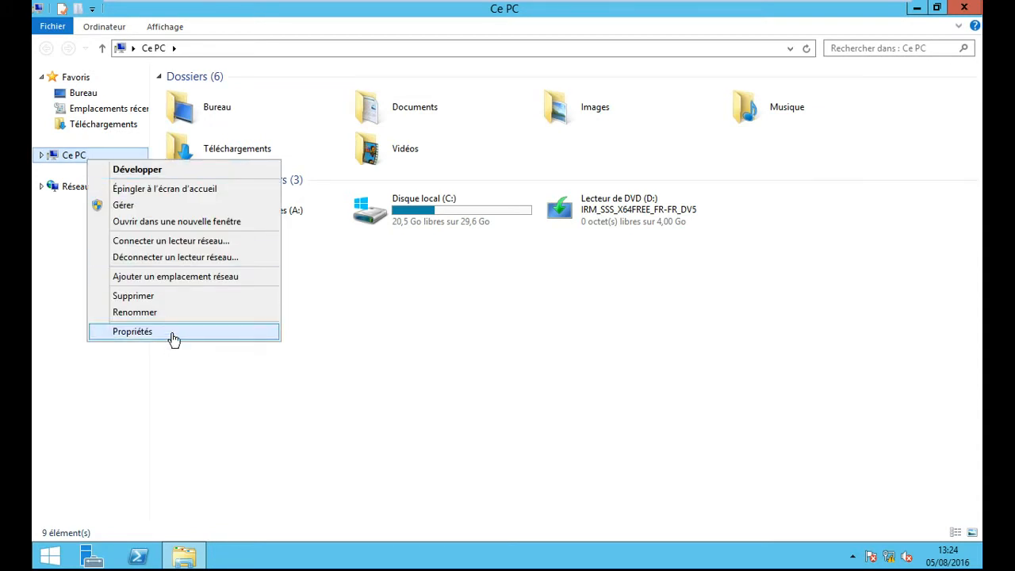
{"action": "left_click", "coordinate": [173, 332]}
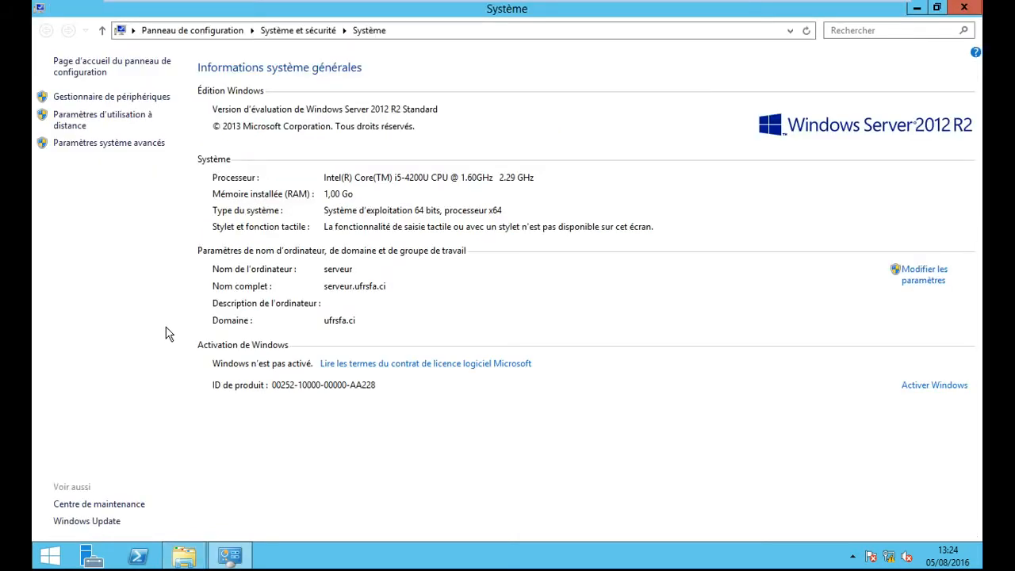
- Check the Remote Desktop users list, then close Propriétés système and the Système window
{"action": "left_click", "coordinate": [117, 121]}
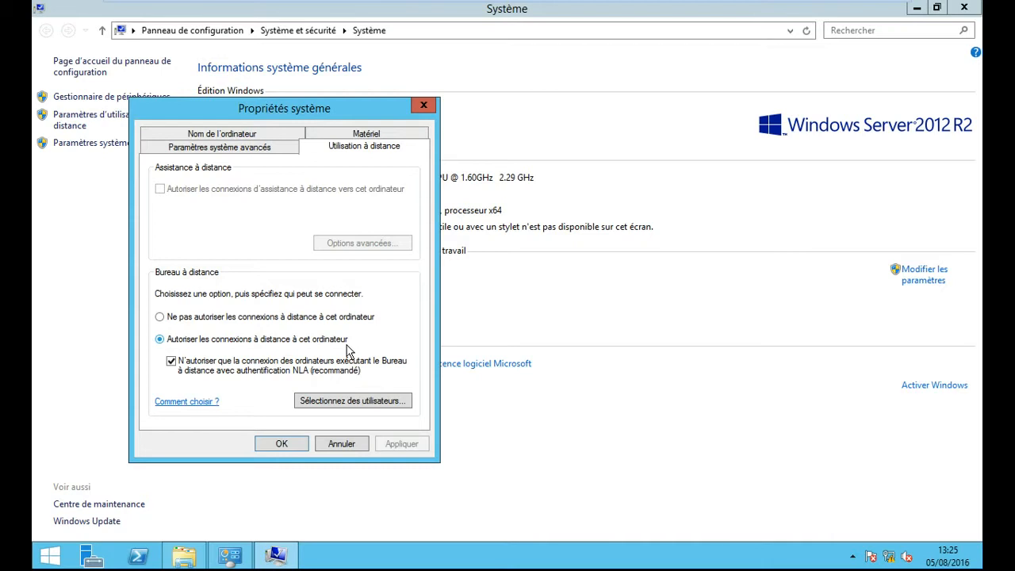
{"action": "left_click", "coordinate": [368, 407]}
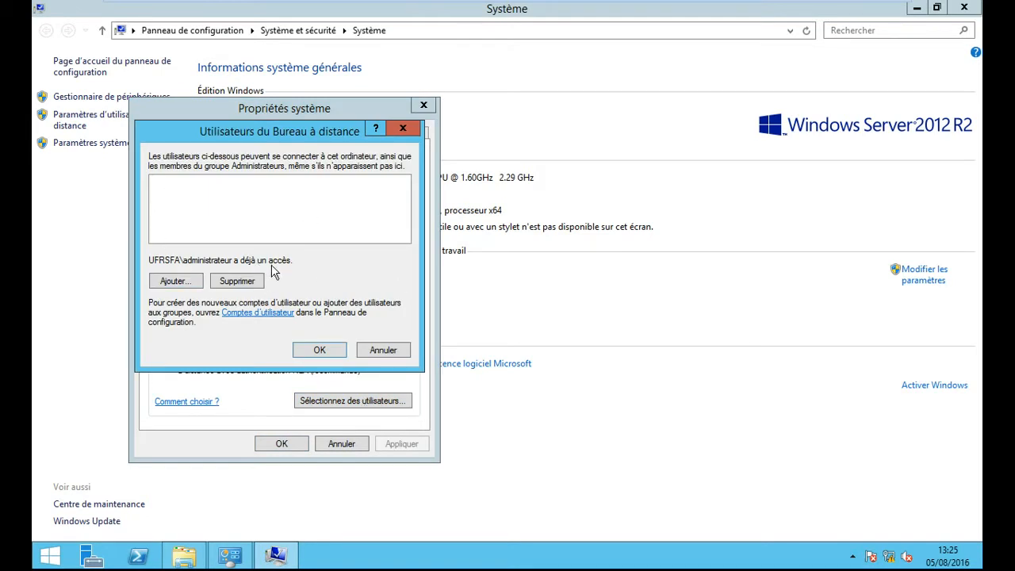
{"action": "left_click", "coordinate": [404, 129]}
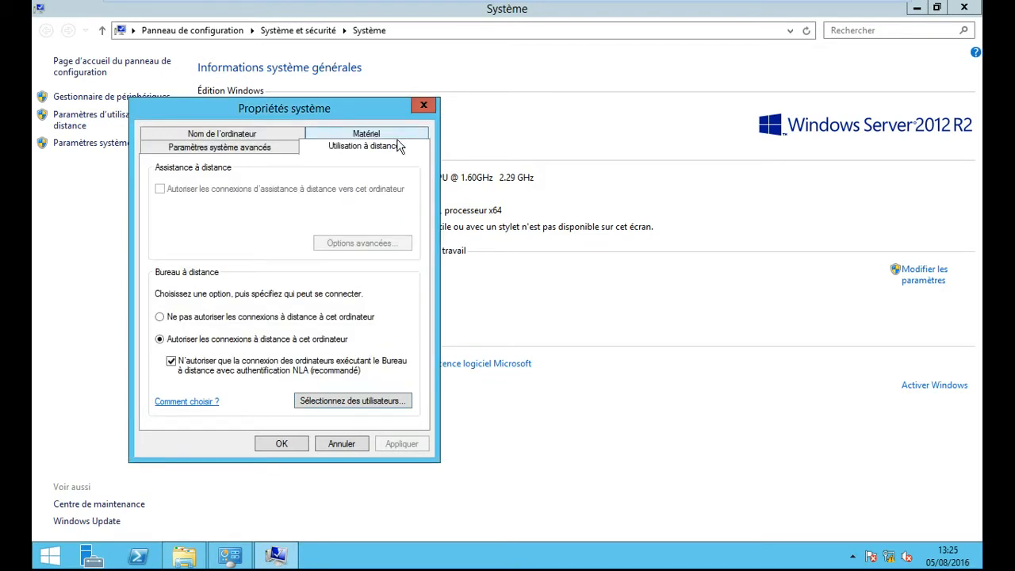
{"action": "left_click", "coordinate": [348, 401]}
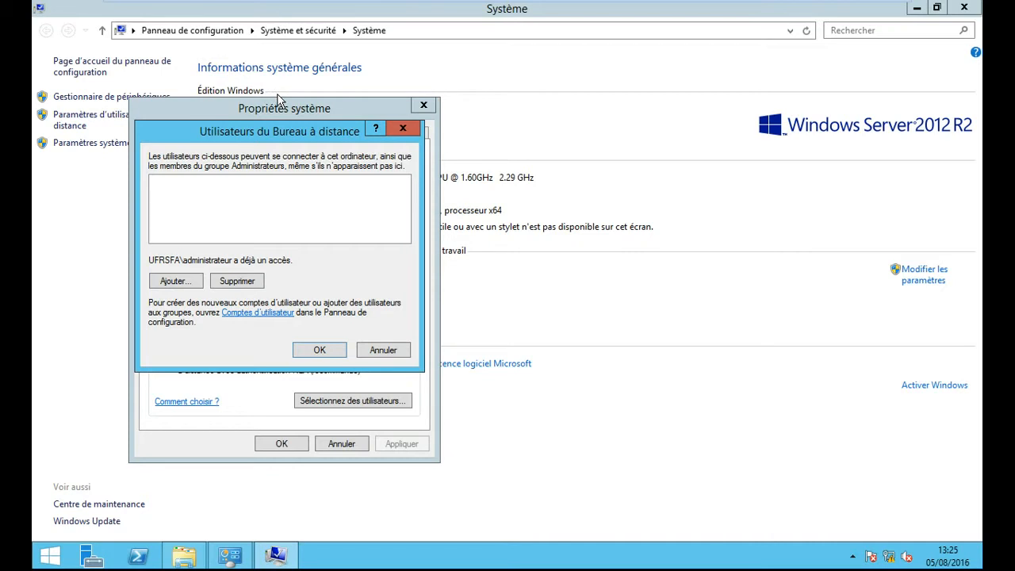
{"action": "left_click", "coordinate": [403, 128]}
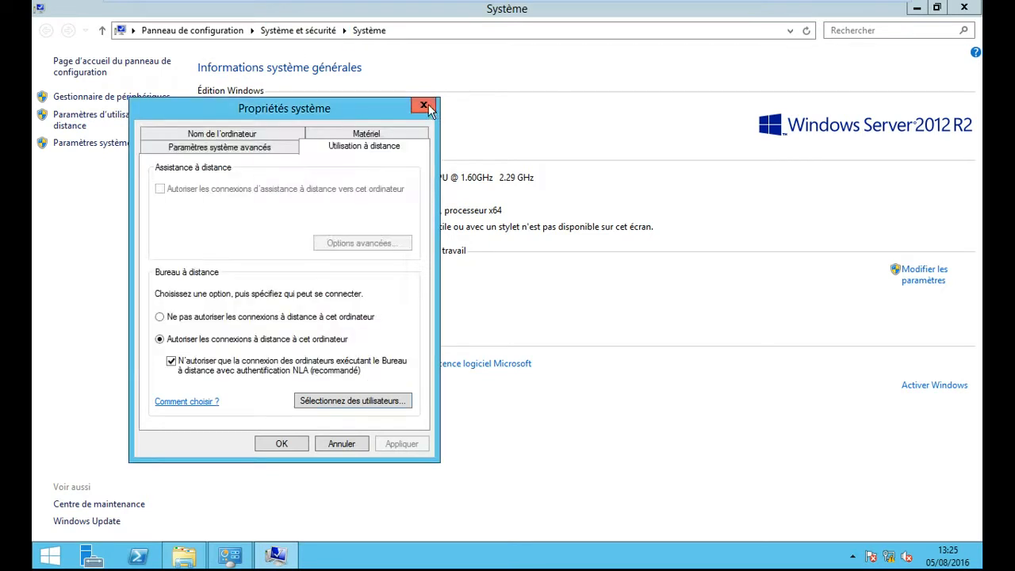
{"action": "left_click", "coordinate": [423, 105]}
{"action": "left_click", "coordinate": [963, 7]}
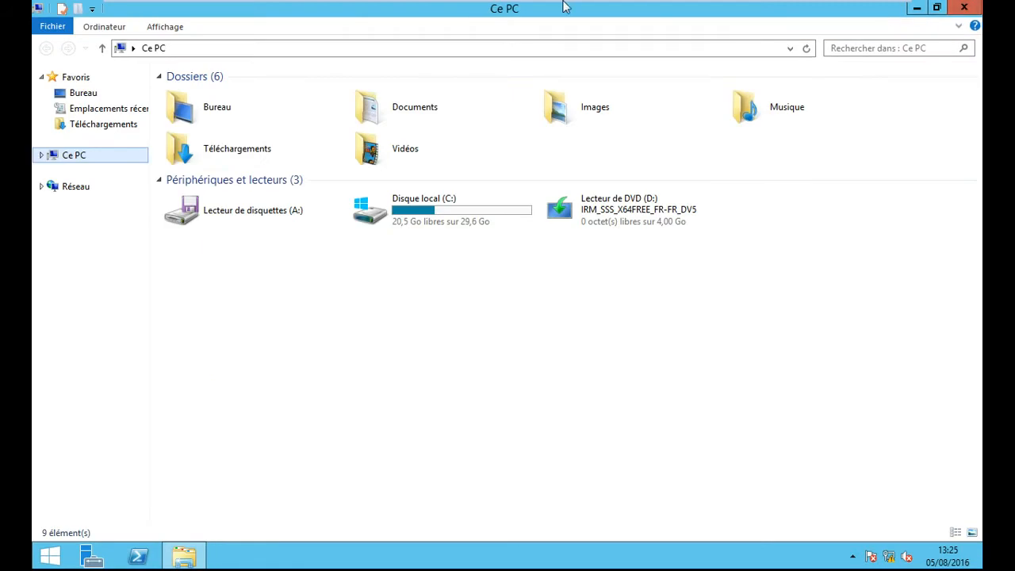
- Close Ce PC and choose Autre utilisateur on the client SFA logon screen
{"action": "left_click", "coordinate": [979, 7]}
{"action": "mouse_move", "coordinate": [389, 5]}
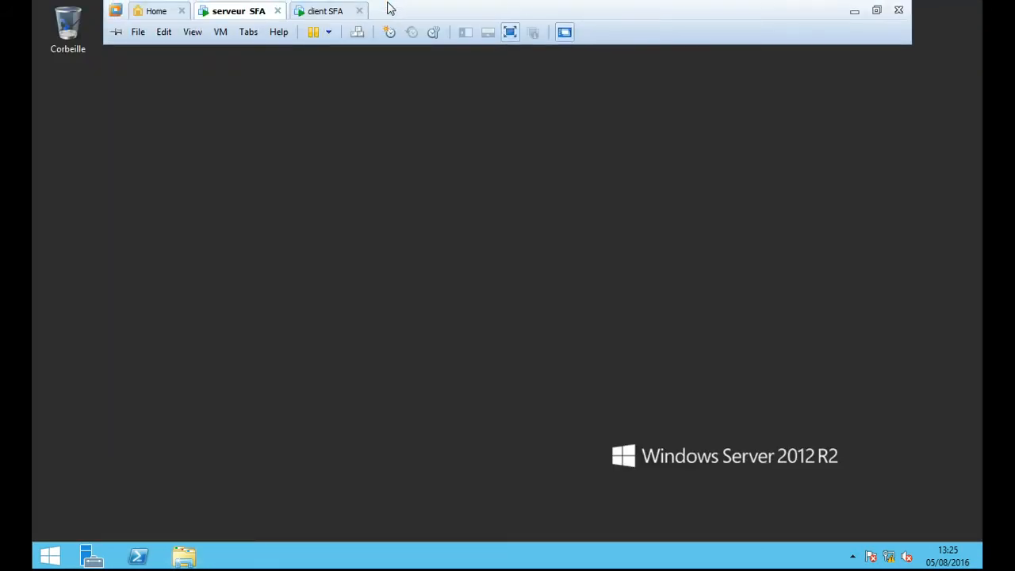
{"action": "left_click", "coordinate": [341, 14]}
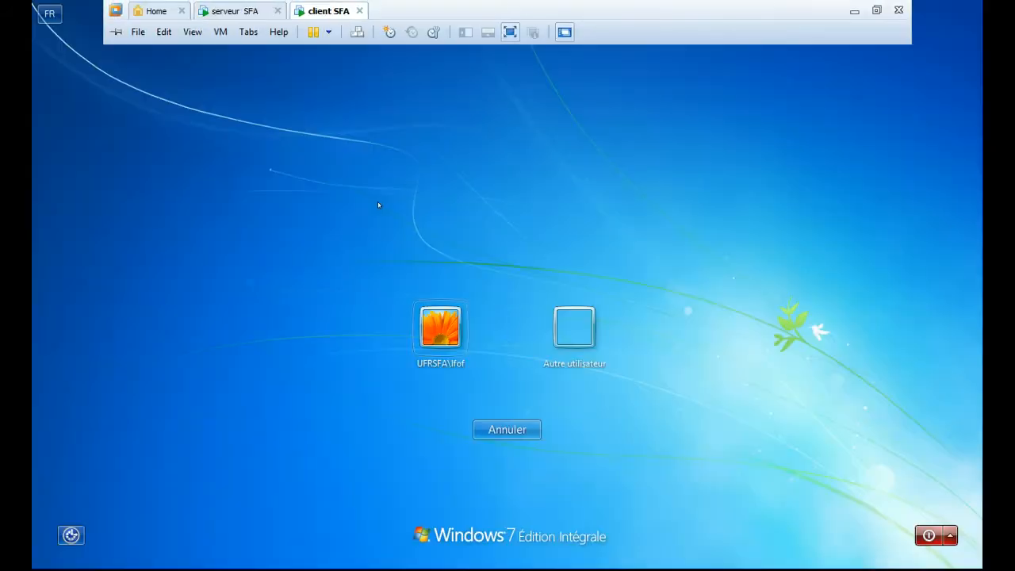
{"action": "left_click", "coordinate": [571, 332]}
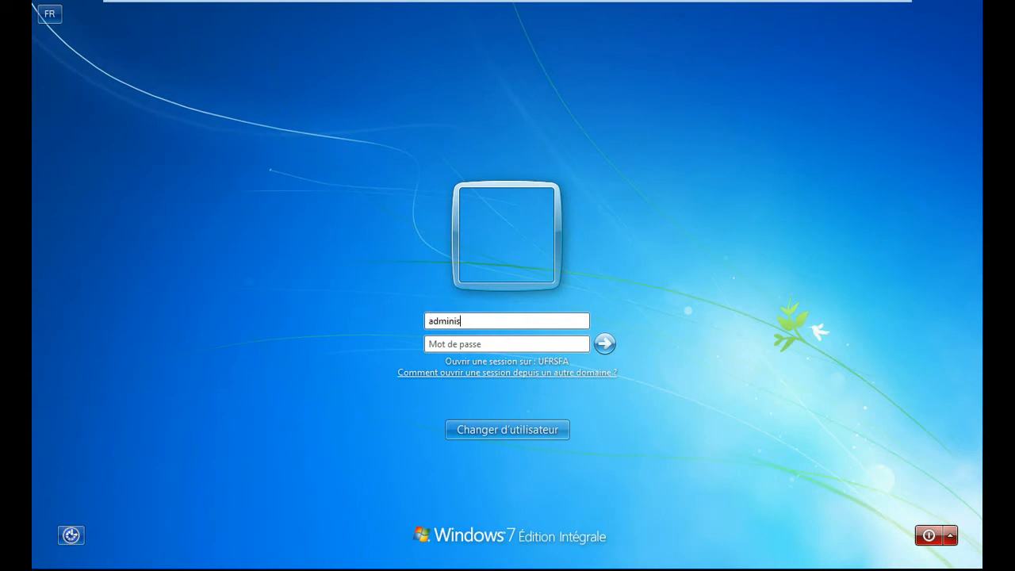
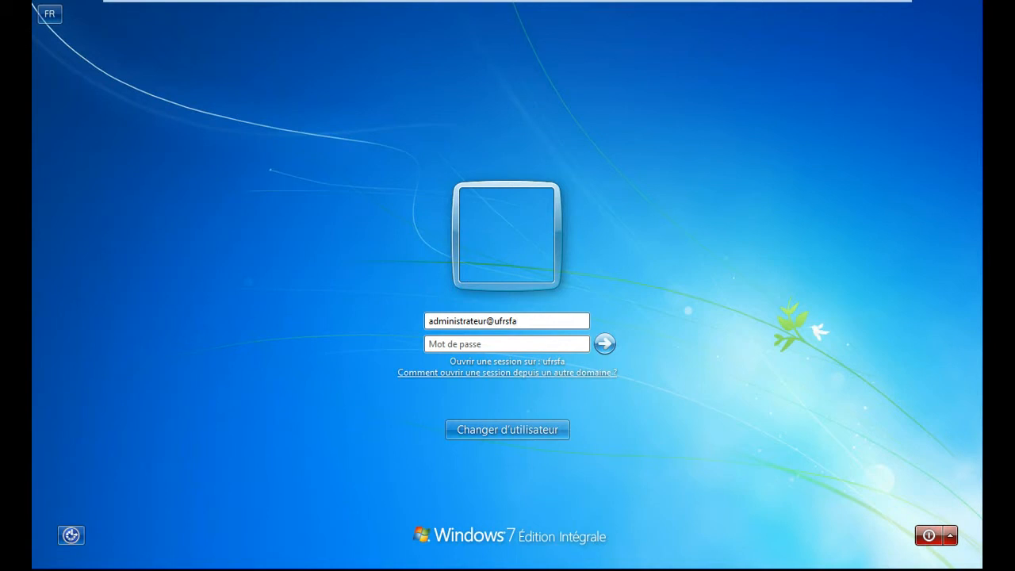
{"action": "key", "text": "Tab"}
{"action": "type", "text": "**********"}
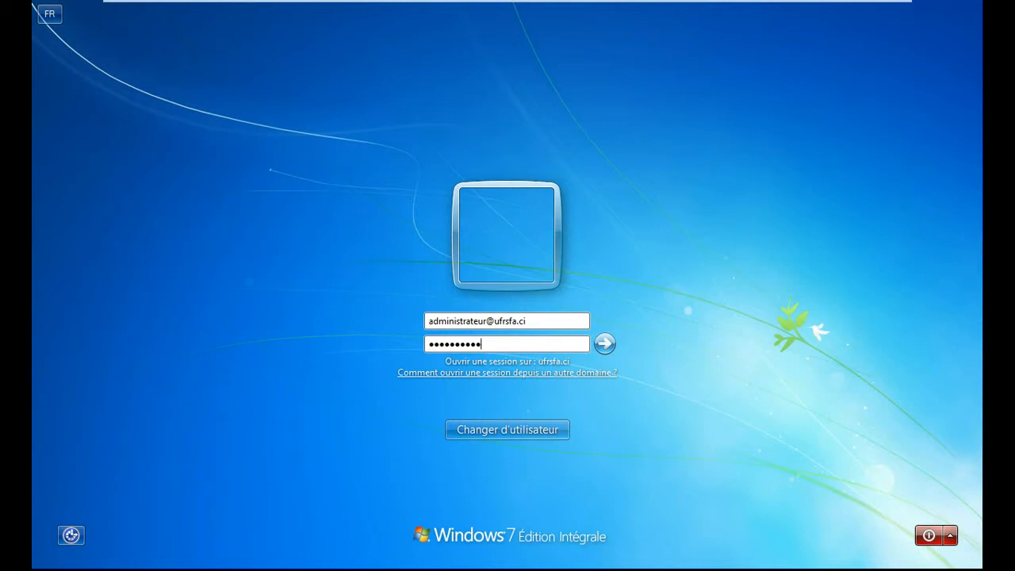
{"action": "key", "text": "Return"}
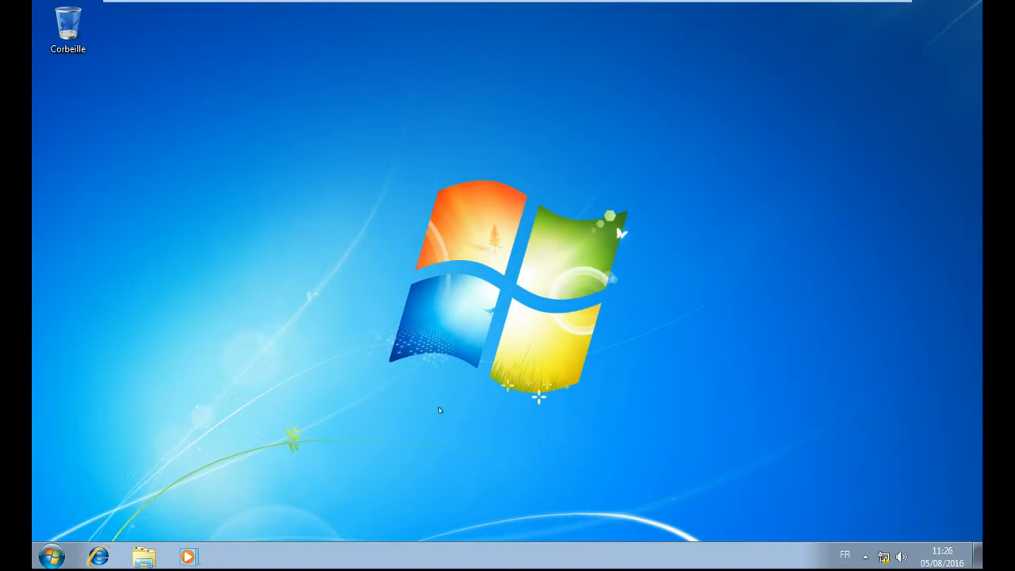
- Launch Connexion Bureau à distance from Start and connect to 192.168.40.1
{"action": "left_click", "coordinate": [51, 555]}
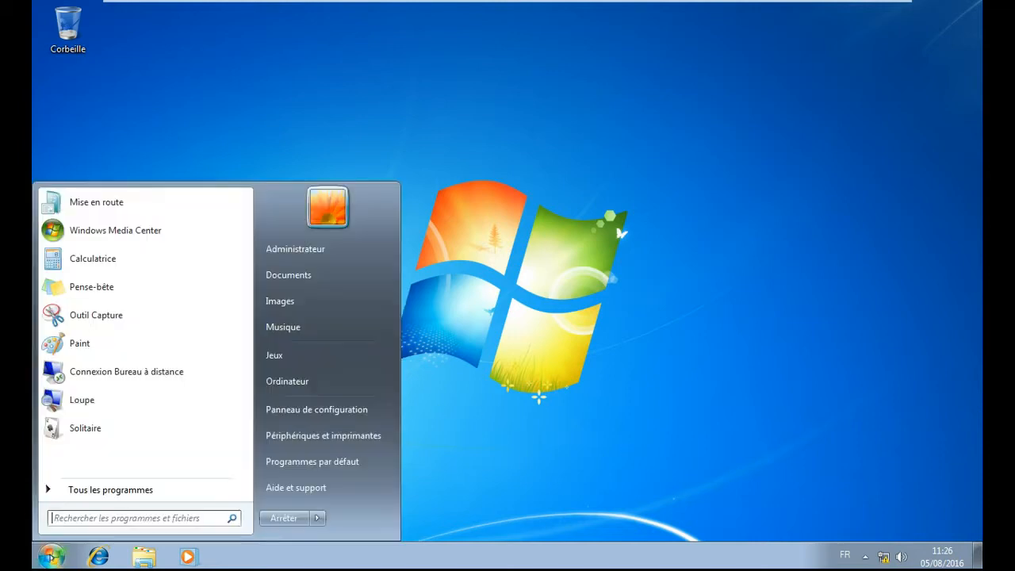
{"action": "left_click", "coordinate": [156, 371]}
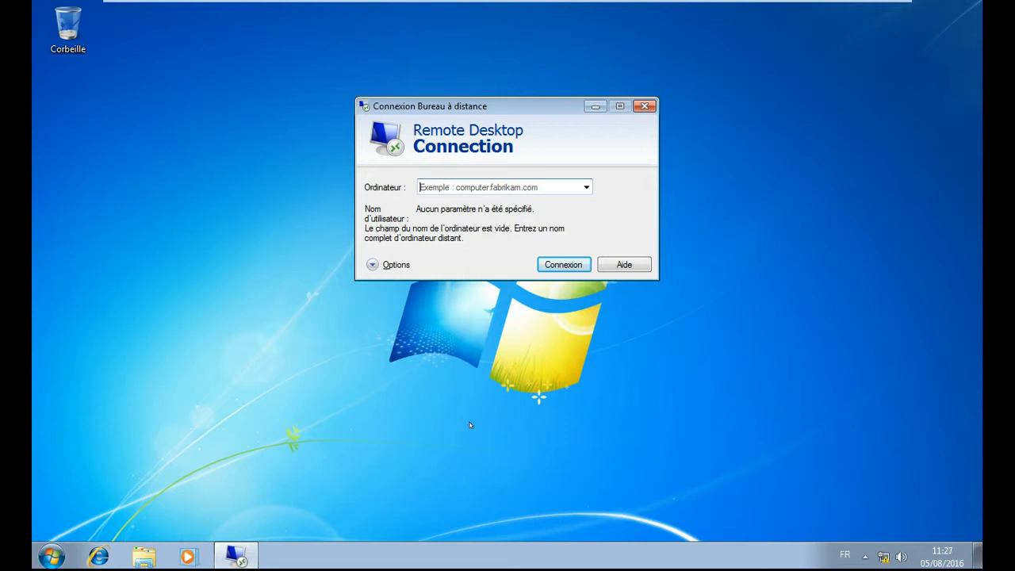
{"action": "type", "text": "1"}
{"action": "type", "text": "192.168"}
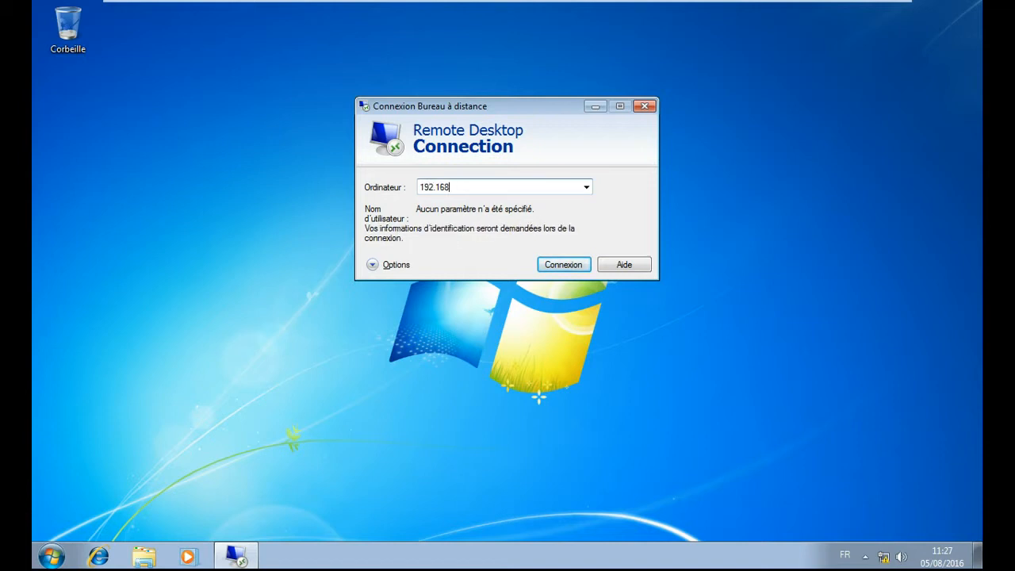
{"action": "type", "text": ".40.1"}
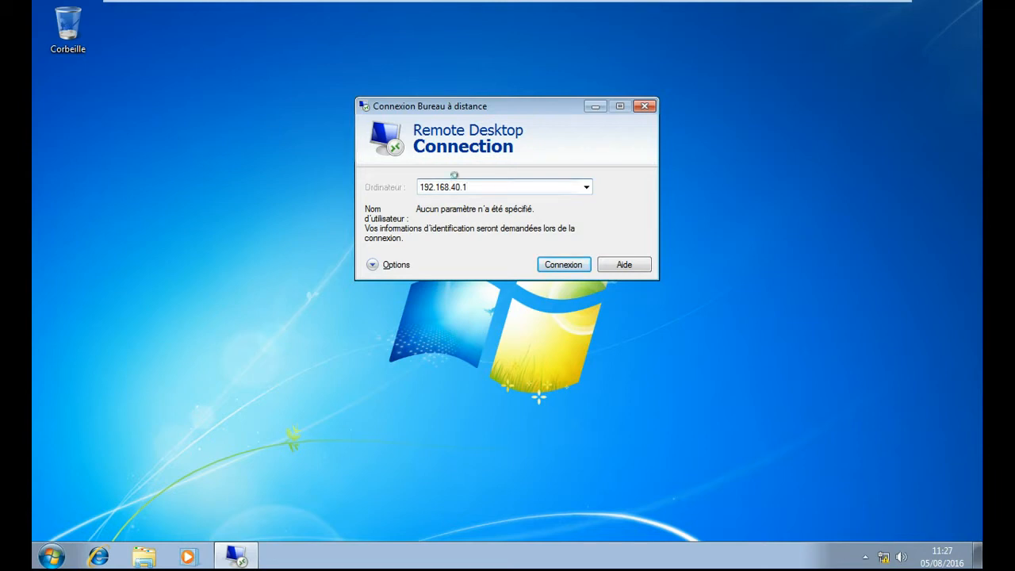
{"action": "key", "text": "Return"}
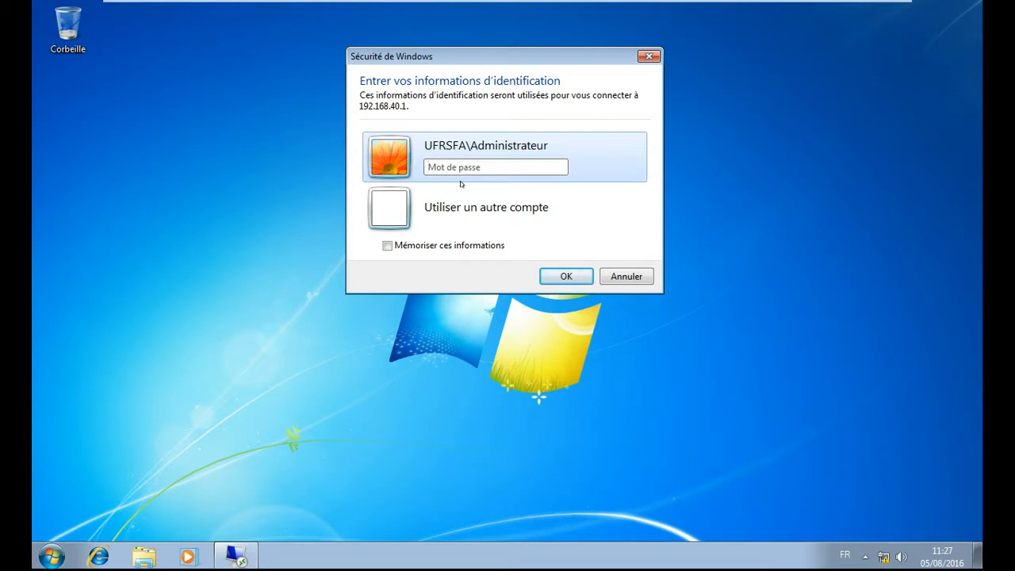
- Authenticate with the domain administrator password and accept the untrusted certificate for 192.168.40.1
{"action": "type", "text": "••••••••••••"}
{"action": "key", "text": "Return"}
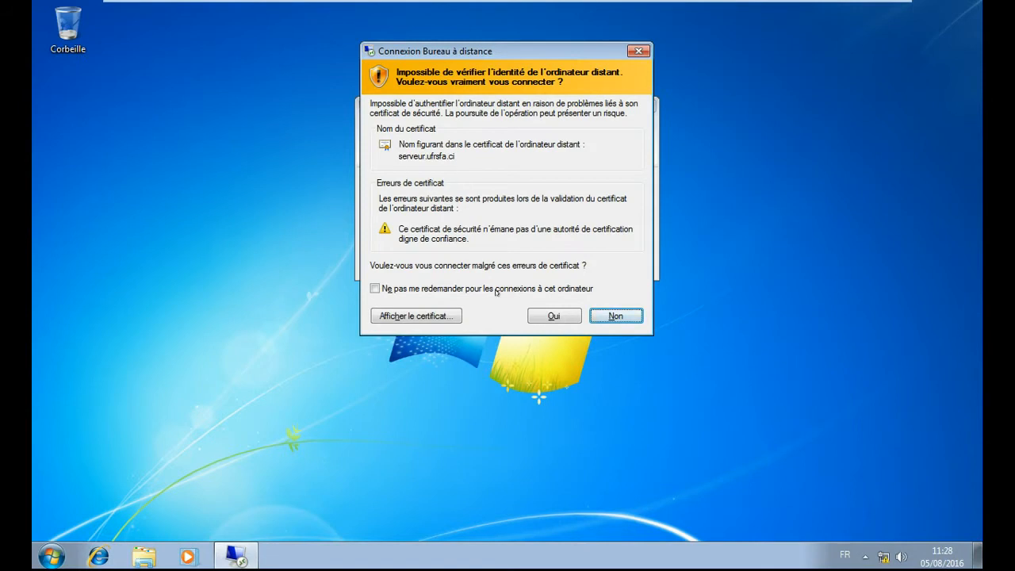
{"action": "left_click", "coordinate": [562, 317]}
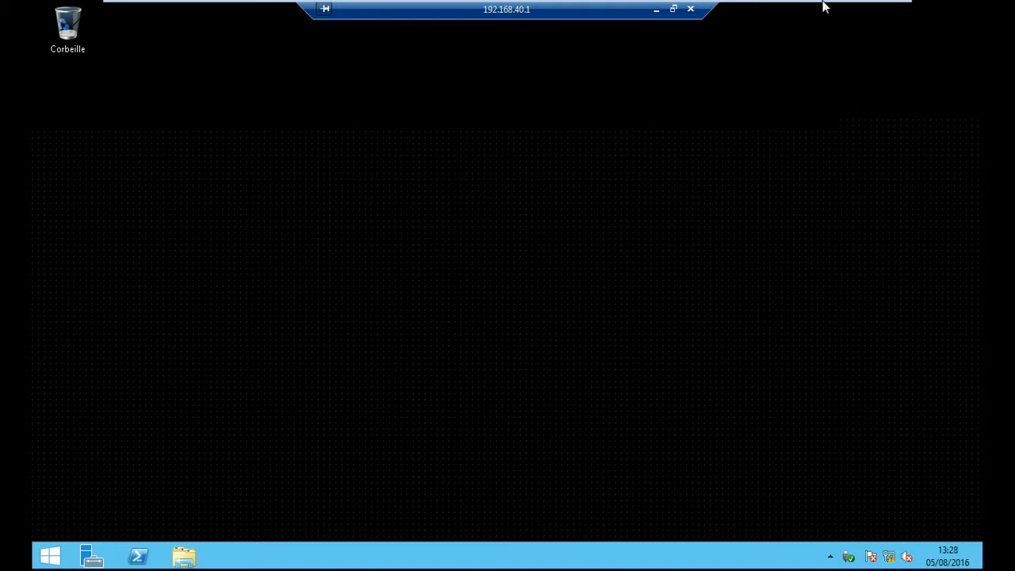
- Take the remote session out of full screen and move its window toward the centre
{"action": "left_click", "coordinate": [675, 9]}
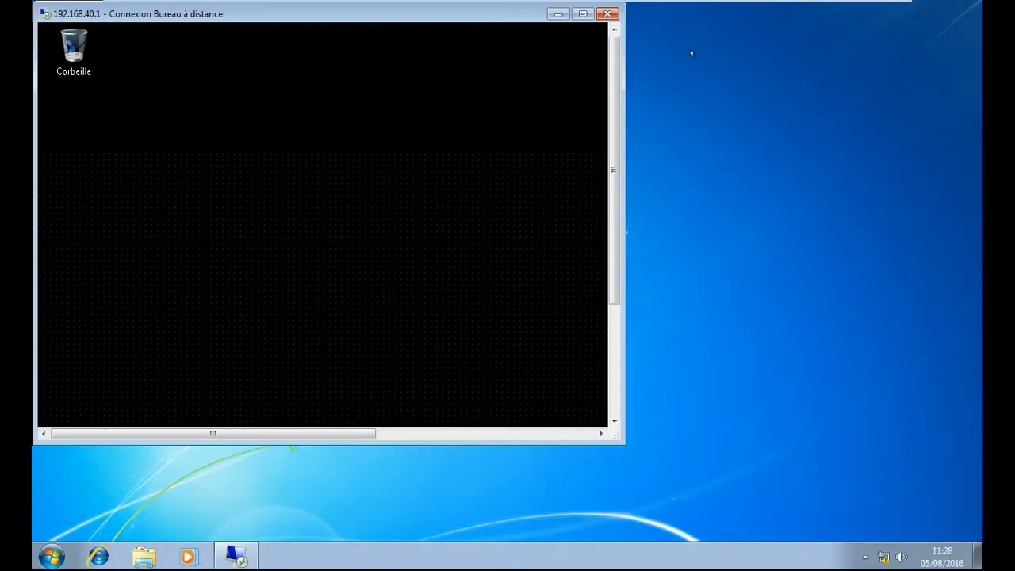
{"action": "left_click_drag", "start_coordinate": [397, 12], "coordinate": [691, 36]}
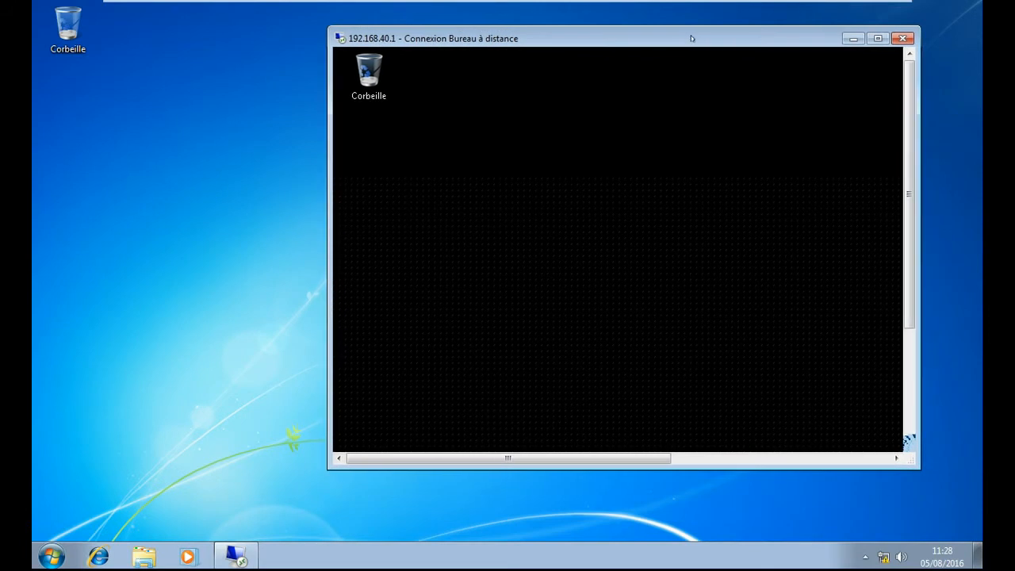
{"action": "left_click", "coordinate": [51, 556]}
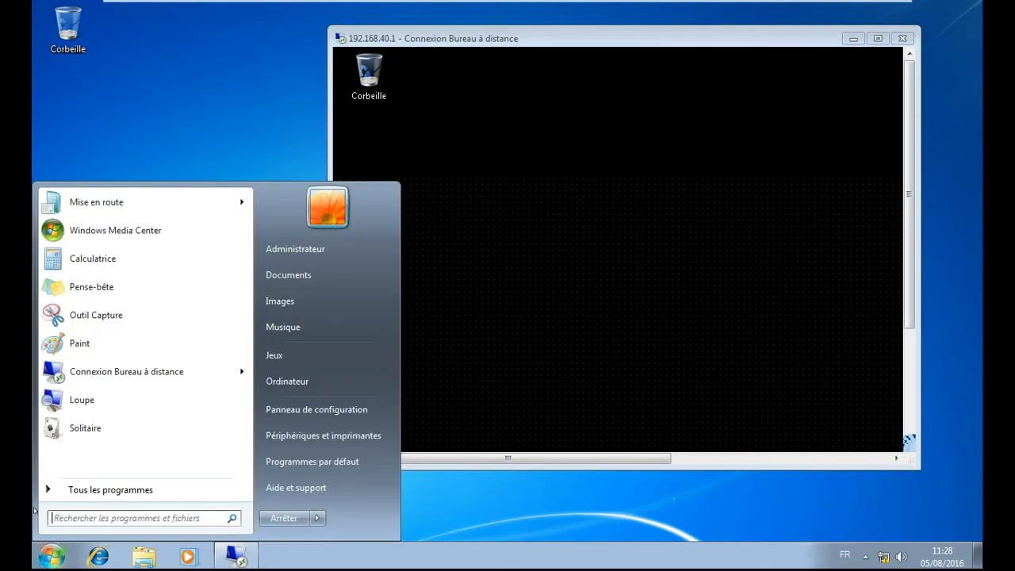
{"action": "left_click", "coordinate": [603, 506]}
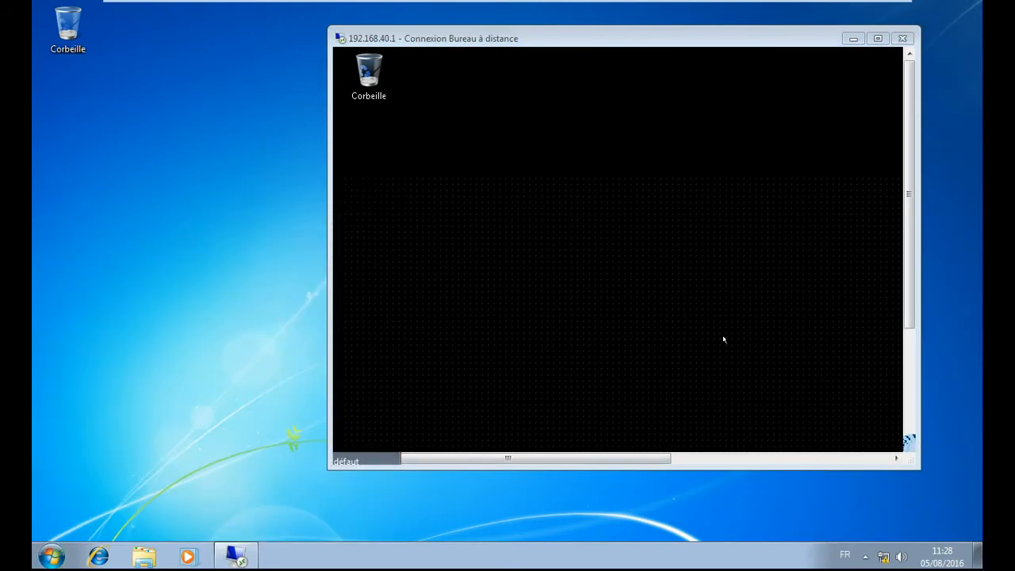
- Minimize and restore the remote session window, return it to full screen, then check the server VM
{"action": "left_click", "coordinate": [852, 39]}
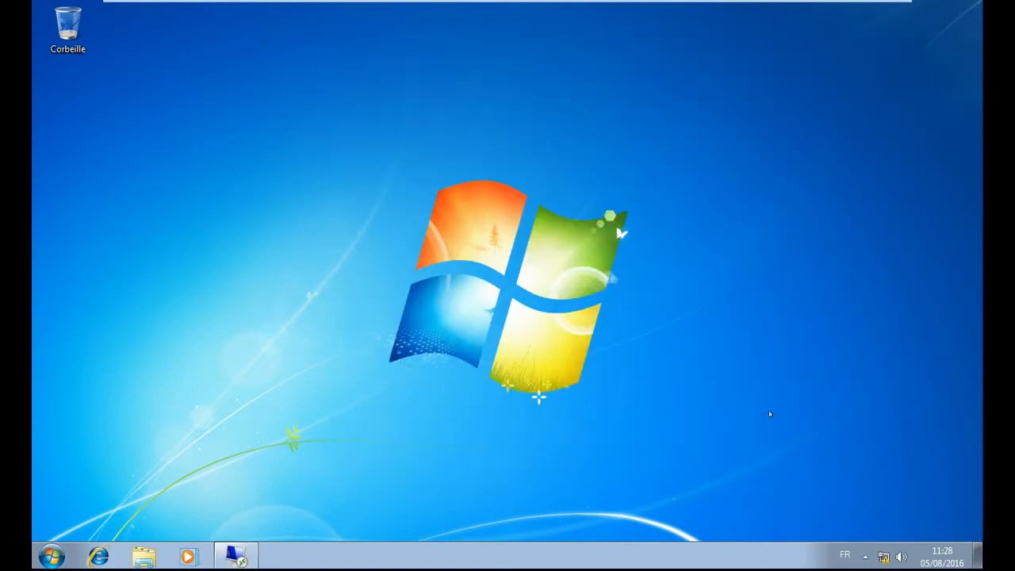
{"action": "left_click", "coordinate": [252, 556]}
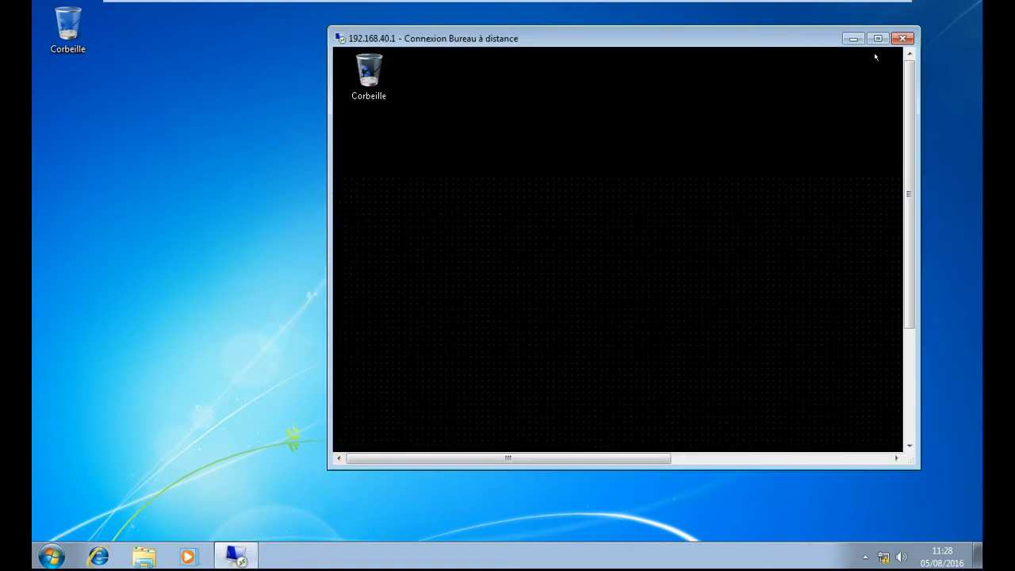
{"action": "left_click", "coordinate": [877, 38]}
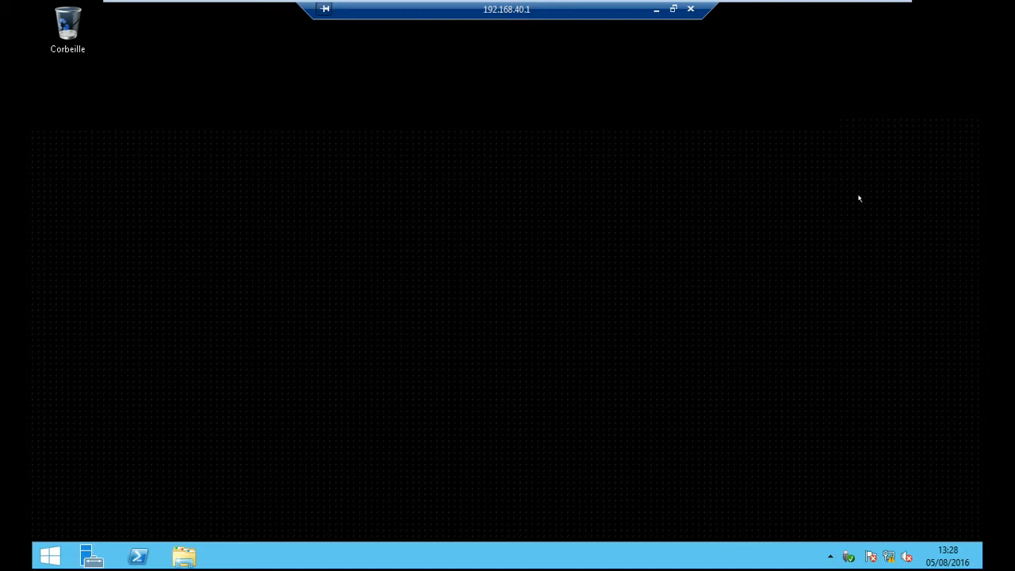
{"action": "mouse_move", "coordinate": [333, 7]}
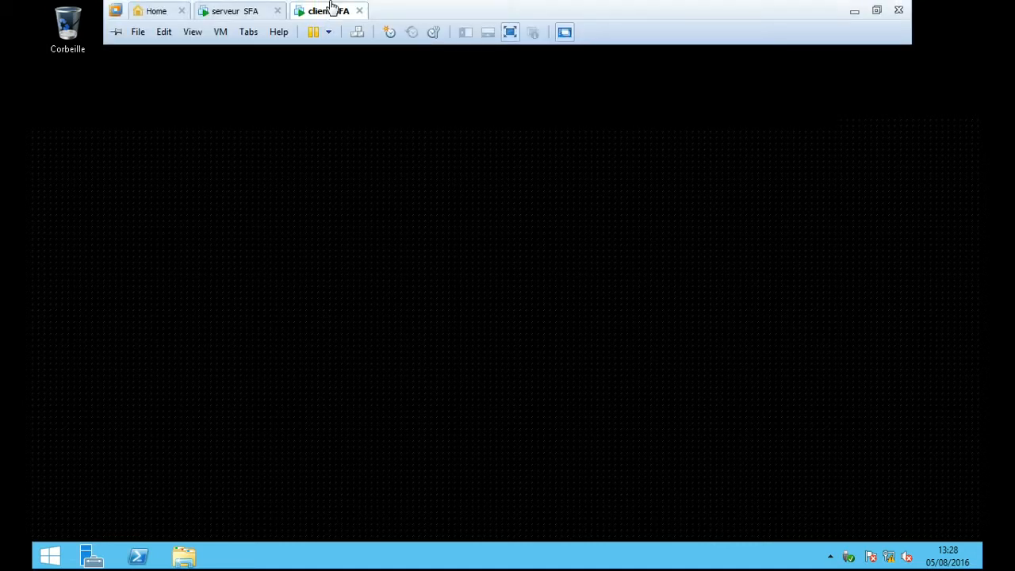
{"action": "left_click", "coordinate": [251, 10]}
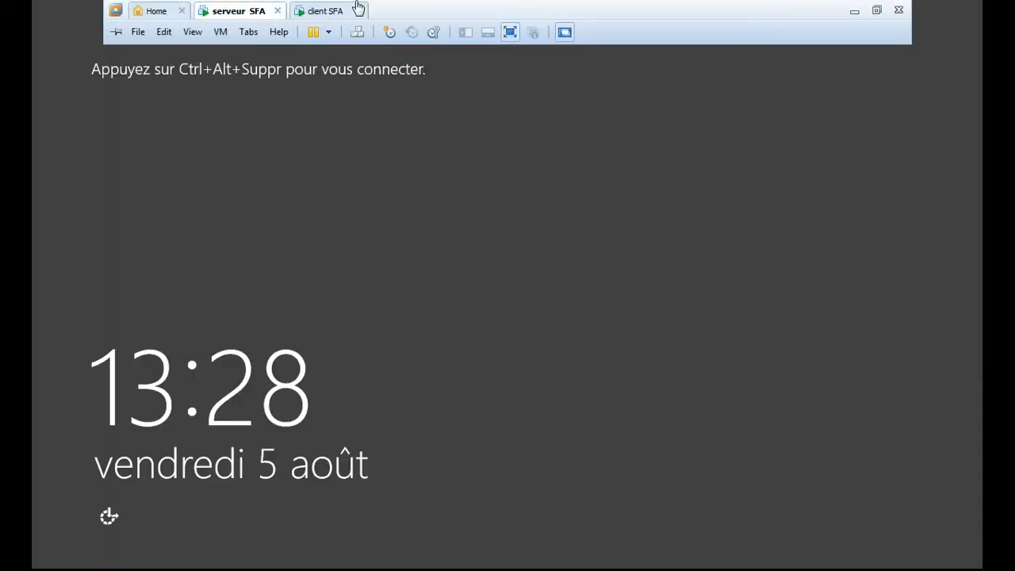
{"action": "left_click", "coordinate": [328, 12]}
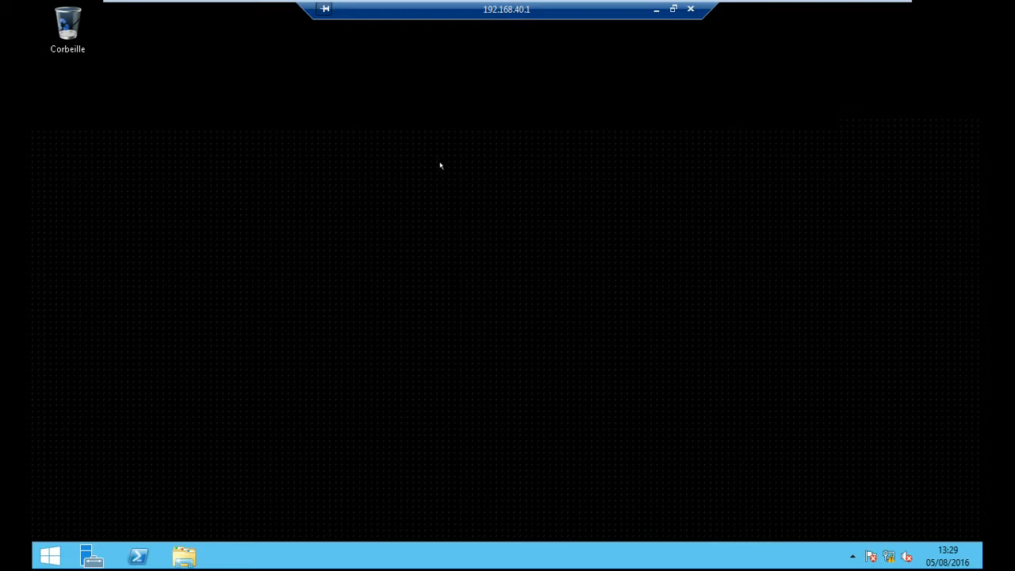
- Launch Active Directory Users and Computers from the remote server's Administrative Tools folder
{"action": "left_click", "coordinate": [42, 554]}
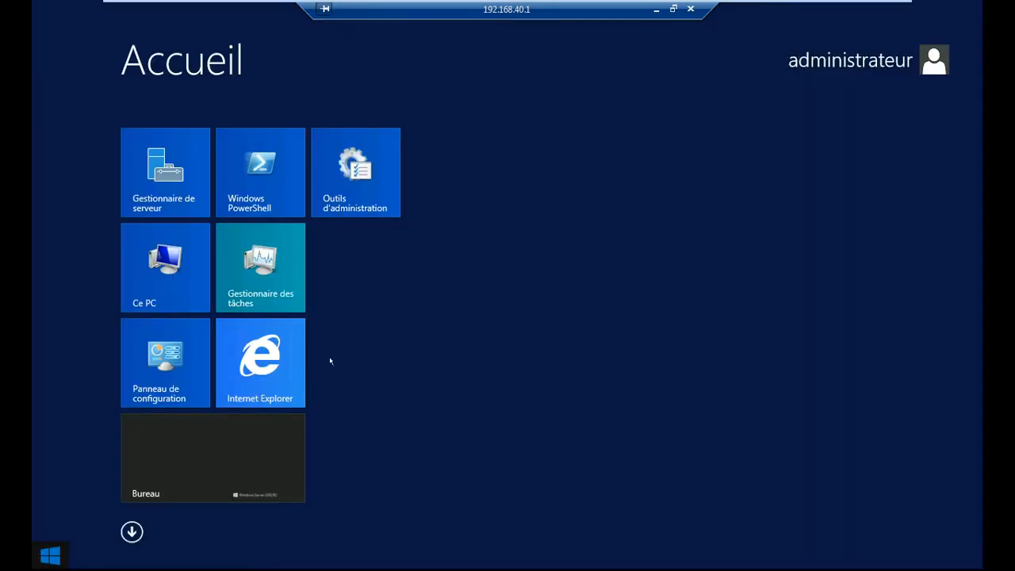
{"action": "left_click", "coordinate": [355, 192]}
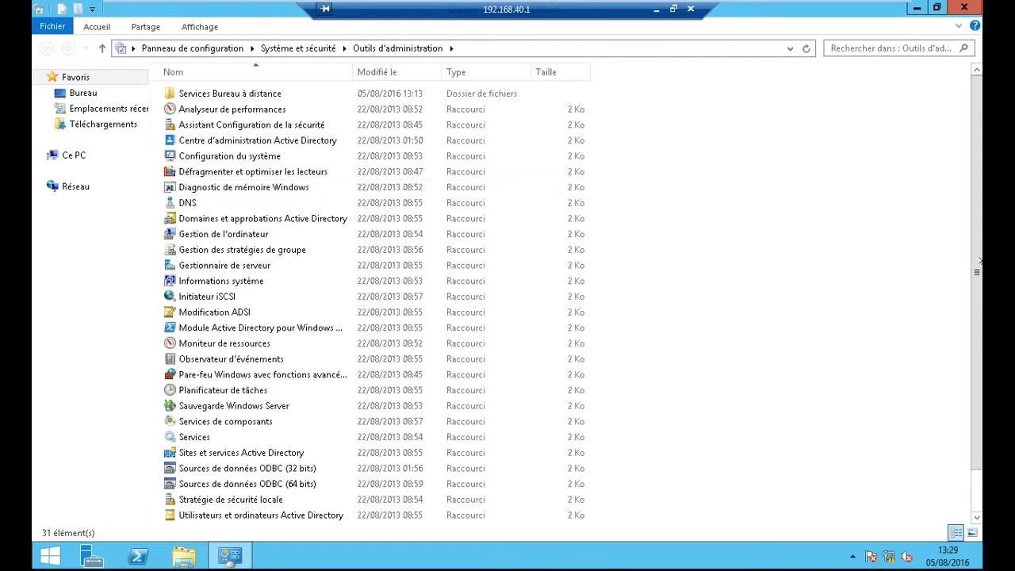
{"action": "scroll", "coordinate": [976, 252], "scroll_direction": "down", "scroll_amount": 1}
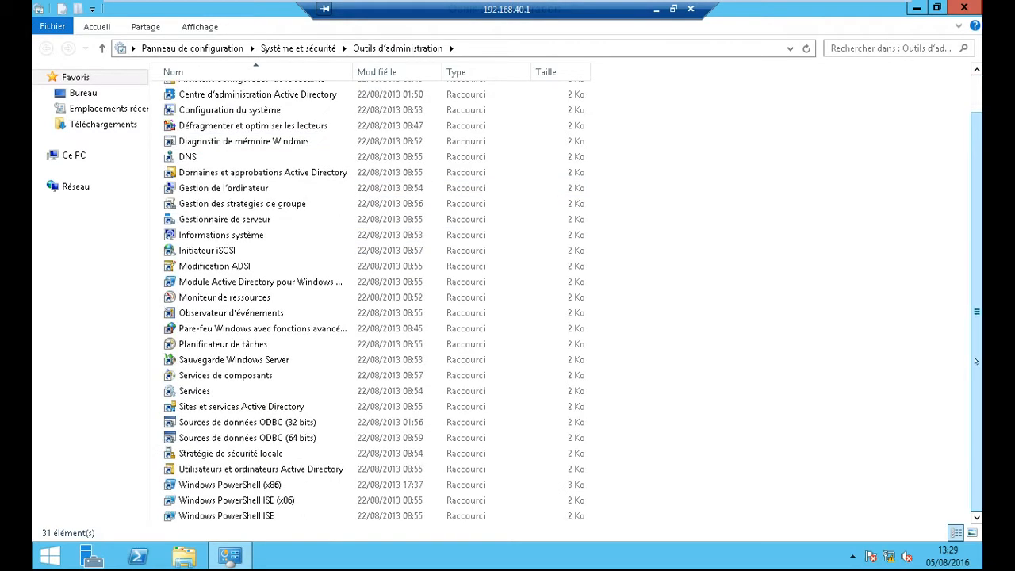
{"action": "left_click", "coordinate": [339, 469]}
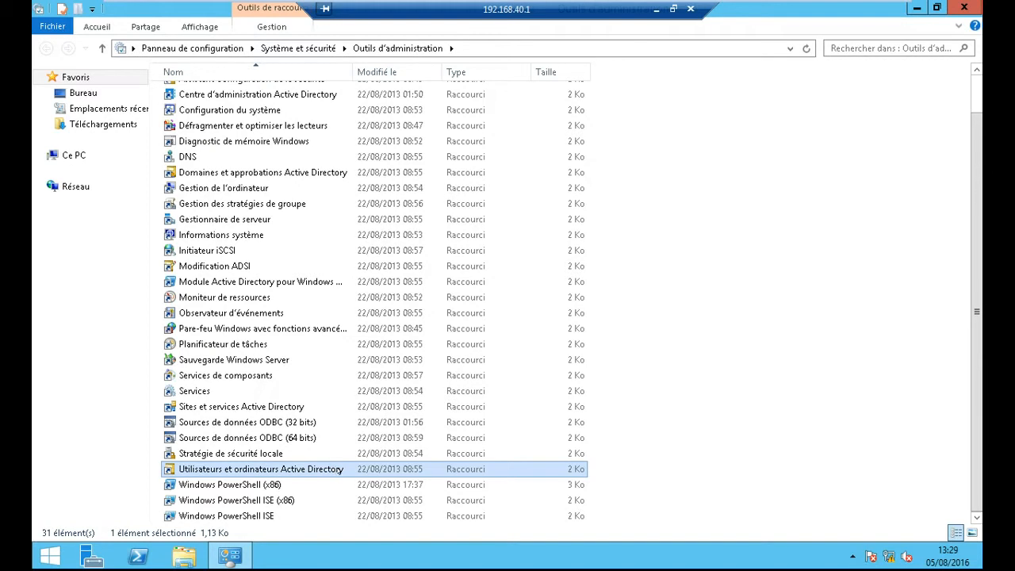
{"action": "double_click", "coordinate": [334, 470]}
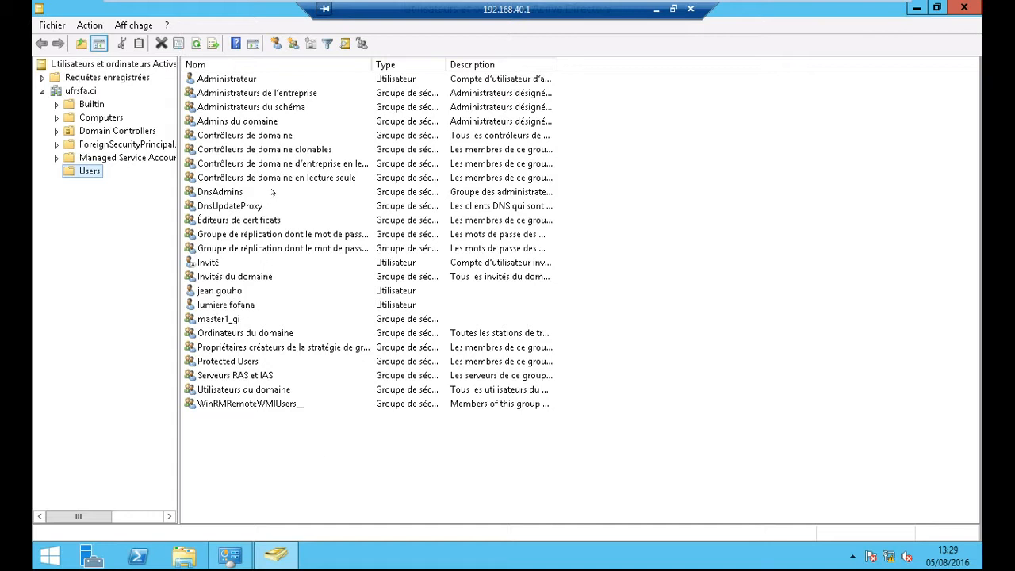
- Start a new user in Users and enter the first name, last name and logon name
{"action": "left_click", "coordinate": [275, 42]}
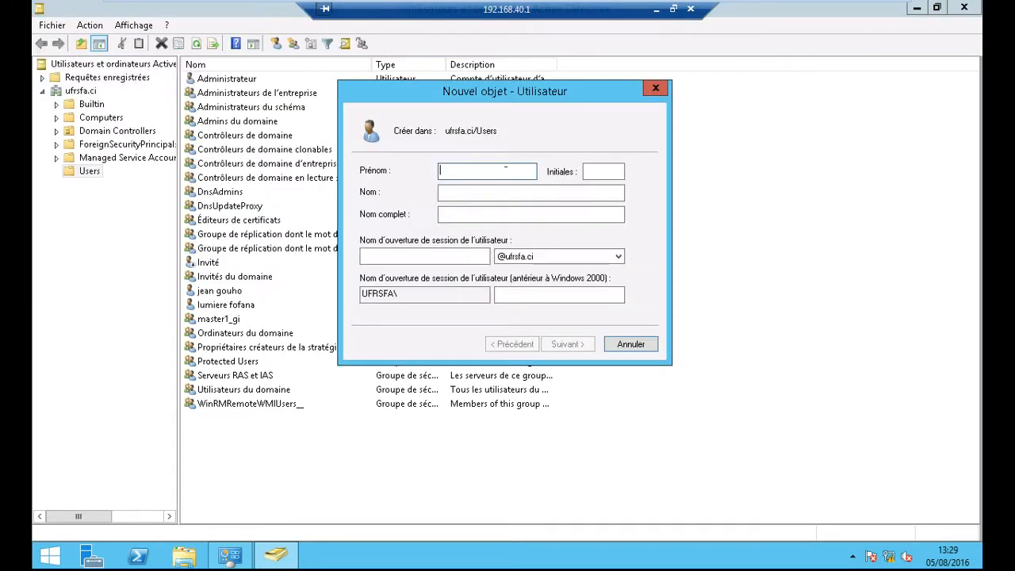
{"action": "key", "text": "Tab"}
{"action": "key", "text": "Tab"}
{"action": "key", "text": "Tab"}
{"action": "key", "text": "Tab"}
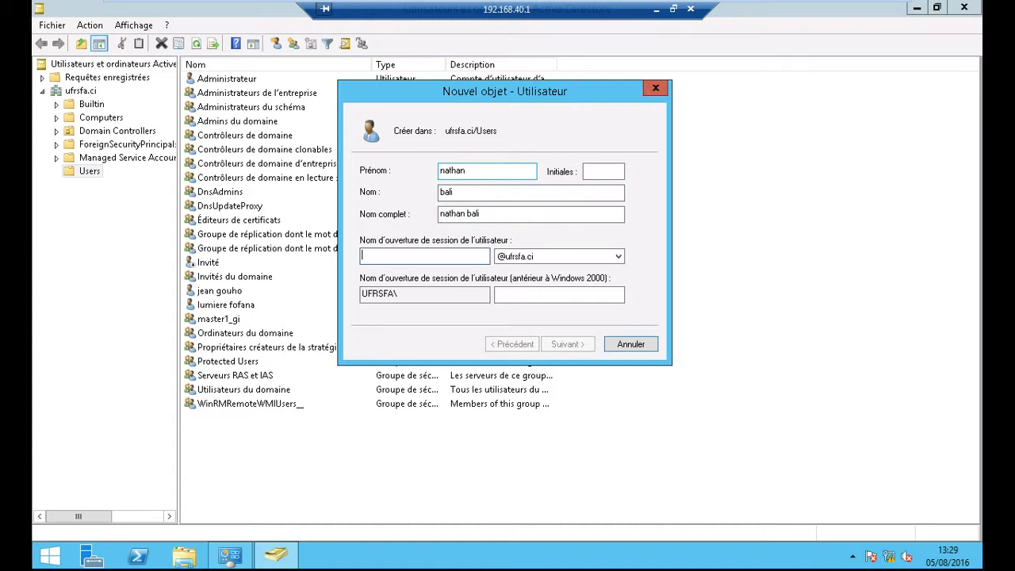
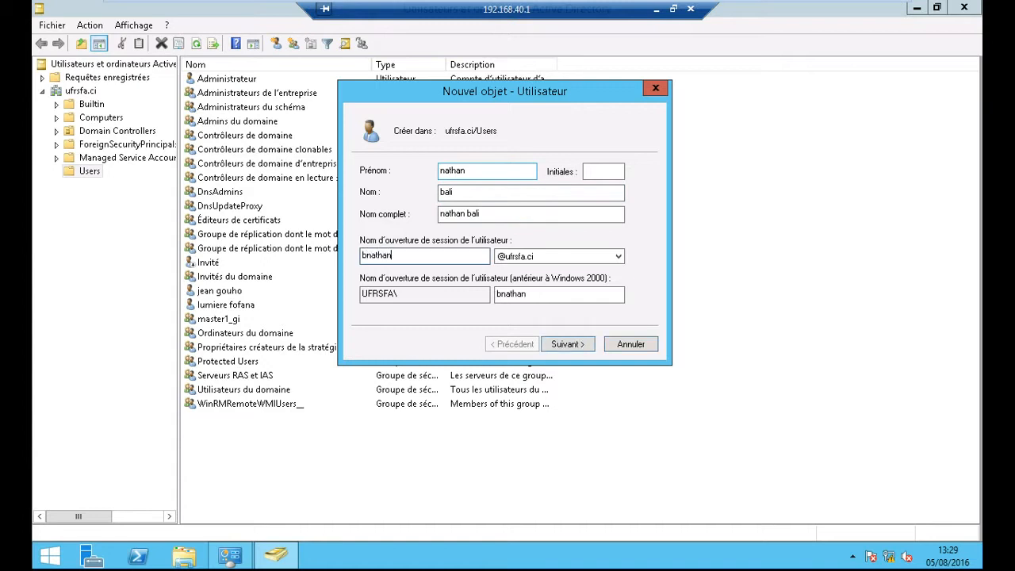
- Set the password options: no change at next logon, user cannot change password, never expires
{"action": "left_click", "coordinate": [581, 341]}
{"action": "left_click", "coordinate": [373, 238]}
{"action": "left_click", "coordinate": [566, 343]}
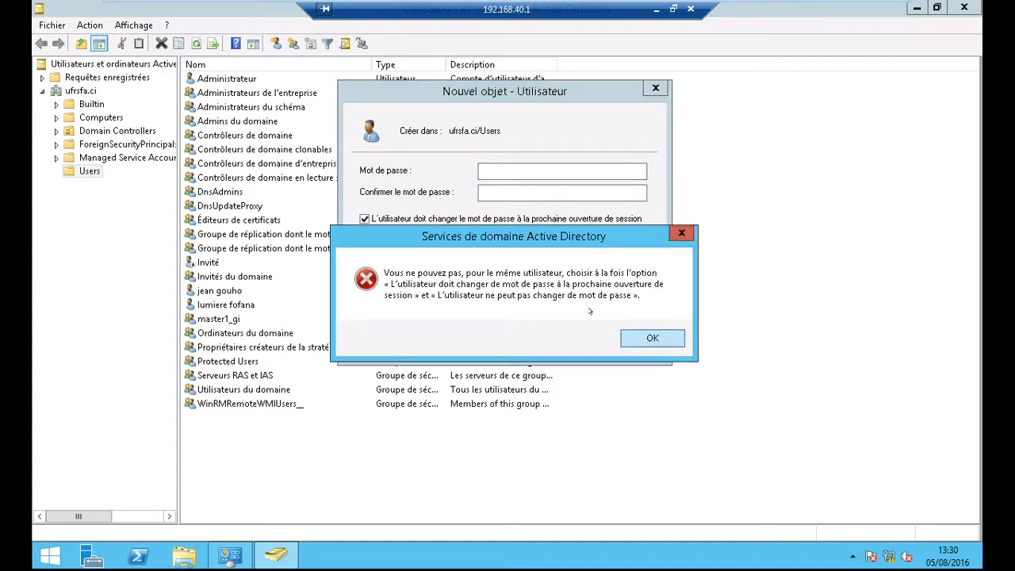
{"action": "key", "text": "Return"}
{"action": "left_click", "coordinate": [364, 219]}
{"action": "left_click", "coordinate": [364, 237]}
{"action": "left_click", "coordinate": [364, 254]}
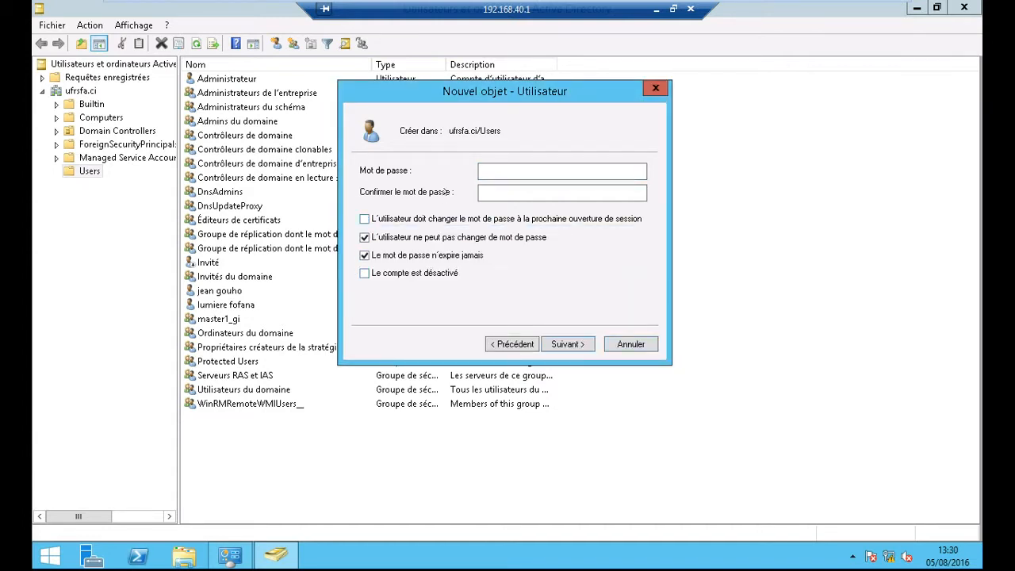
- Enter and confirm the account password, then finish creating the user
{"action": "left_click", "coordinate": [517, 172]}
{"action": "type", "text": "********"}
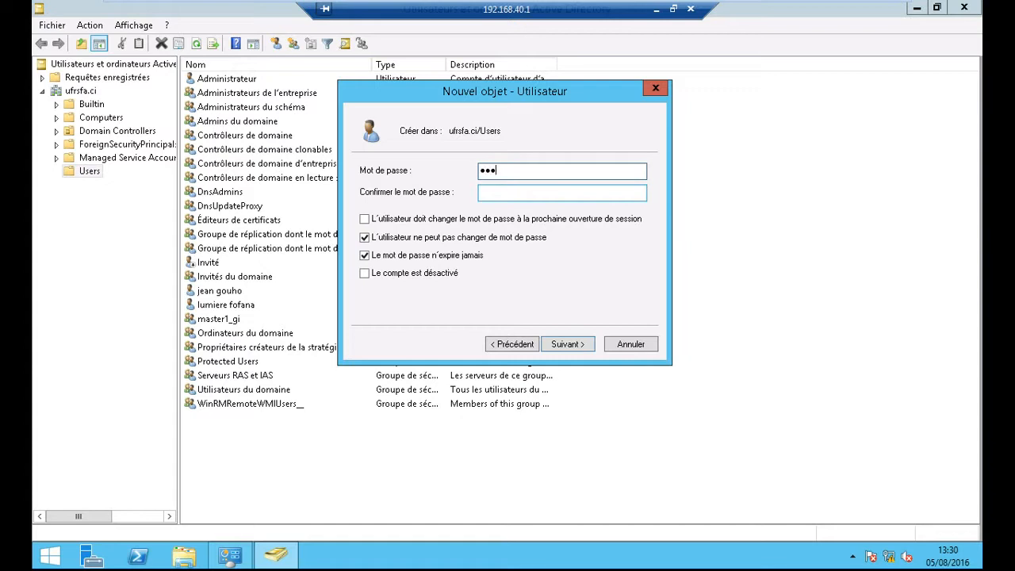
{"action": "type", "text": "**"}
{"action": "key", "text": "Tab"}
{"action": "type", "text": "********"}
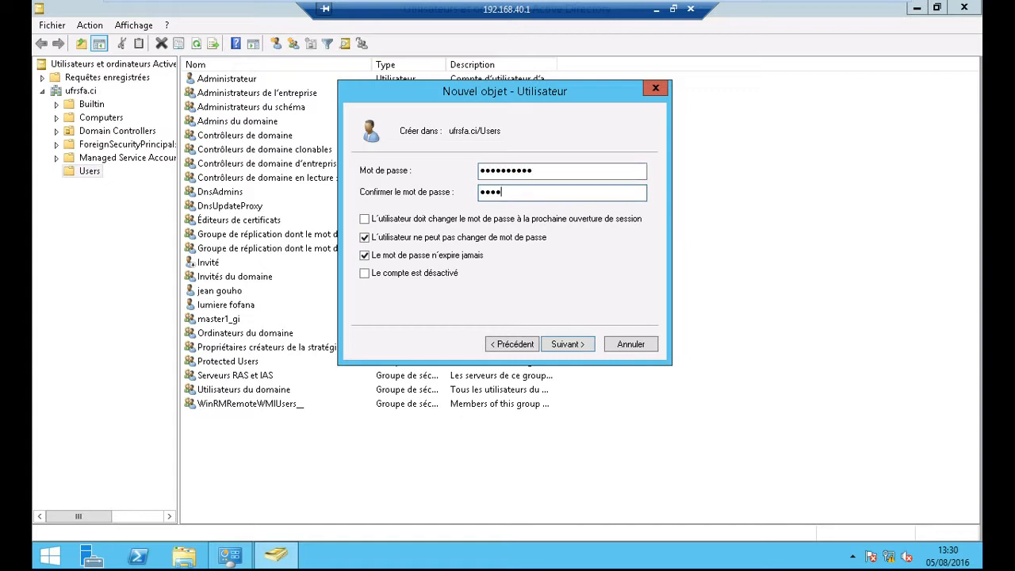
{"action": "type", "text": "**"}
{"action": "left_click", "coordinate": [546, 344]}
{"action": "left_click", "coordinate": [555, 342]}
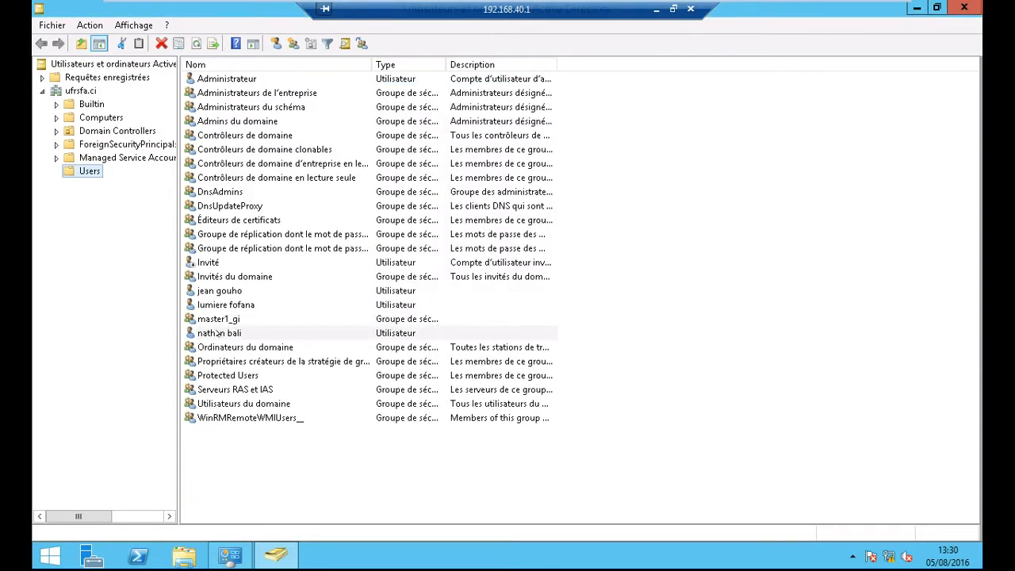
- Create the master1_miage group in Users, then select the user account listed below it
{"action": "left_click", "coordinate": [693, 234]}
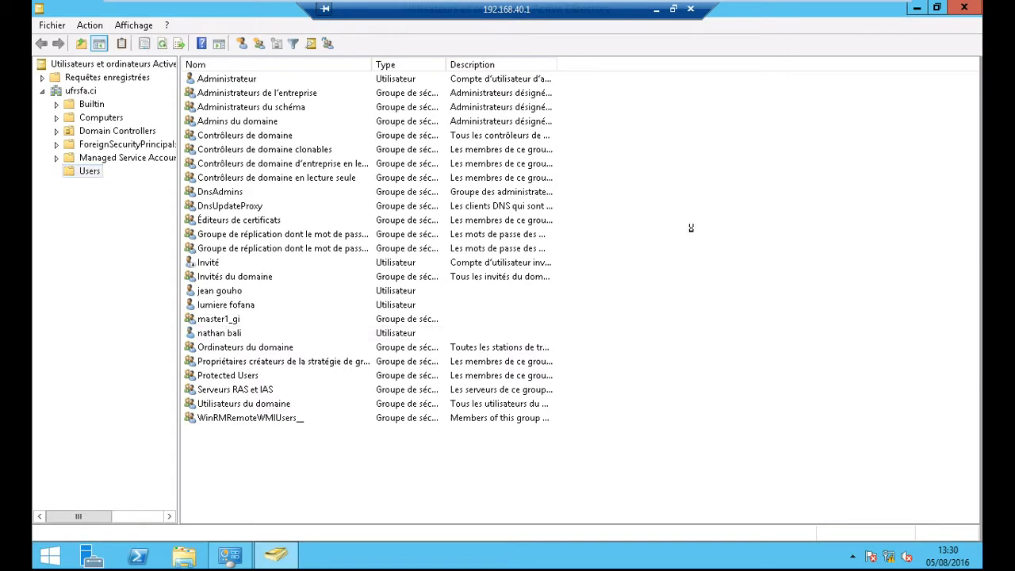
{"action": "right_click", "coordinate": [693, 233]}
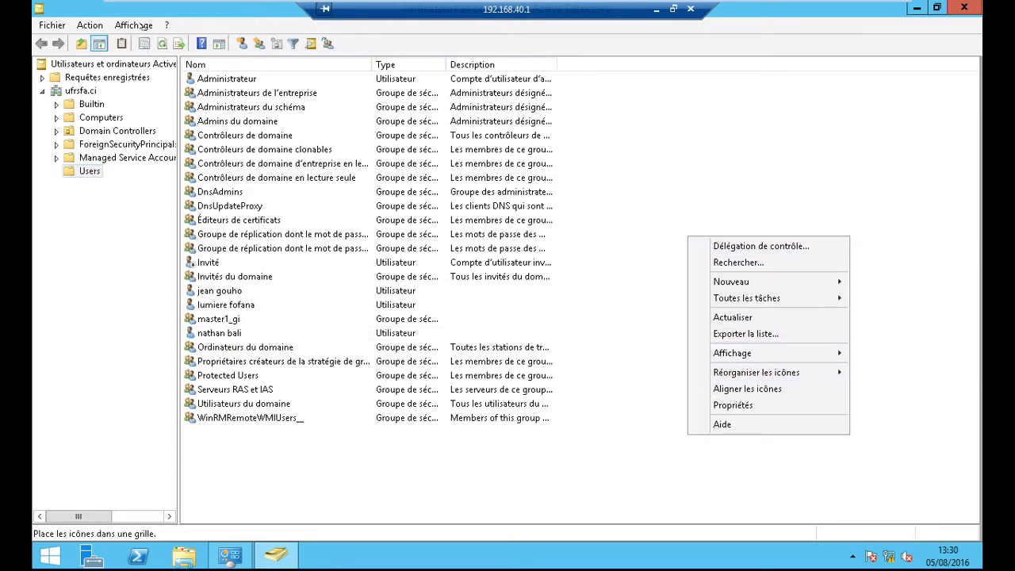
{"action": "left_click", "coordinate": [259, 43]}
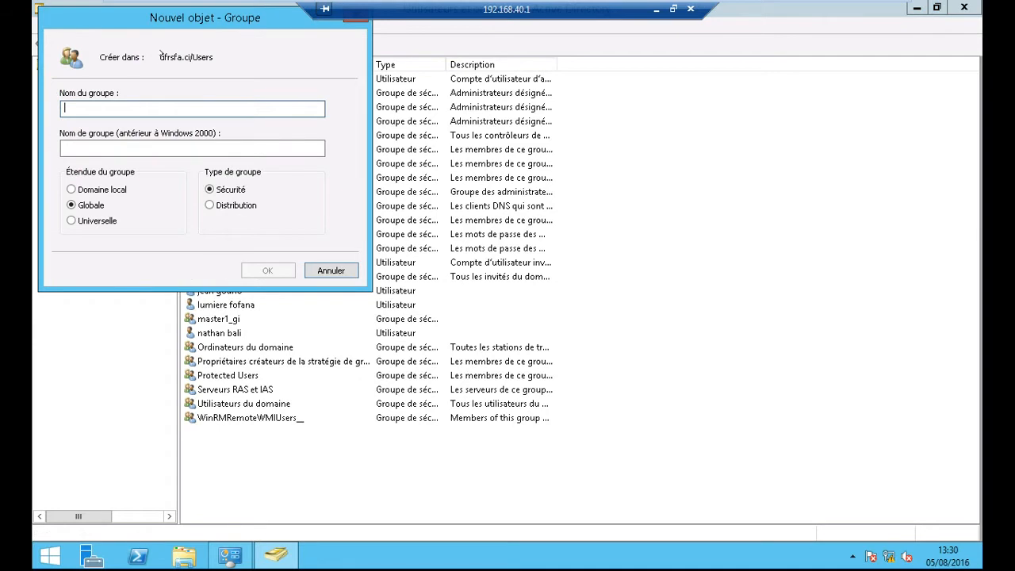
{"action": "left_click_drag", "start_coordinate": [169, 17], "coordinate": [491, 115]}
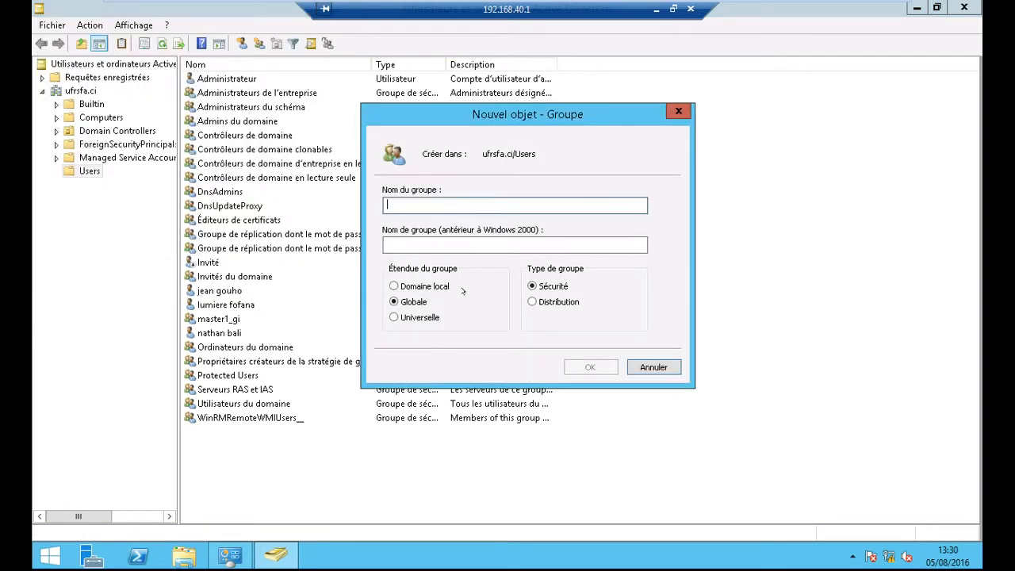
{"action": "type", "text": "master"}
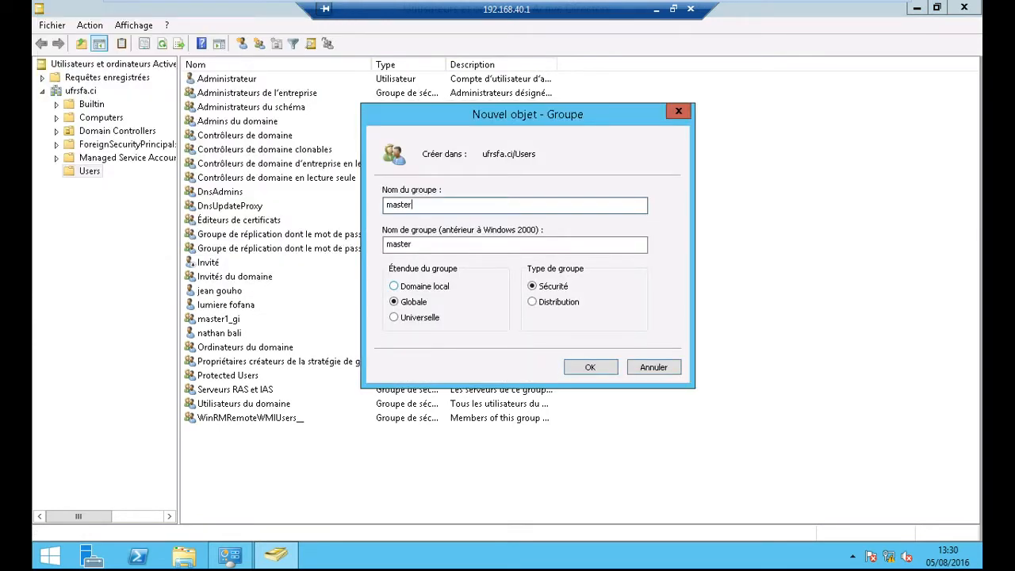
{"action": "type", "text": "1_miab"}
{"action": "key", "text": "BackSpace"}
{"action": "type", "text": "ge"}
{"action": "left_click", "coordinate": [591, 367]}
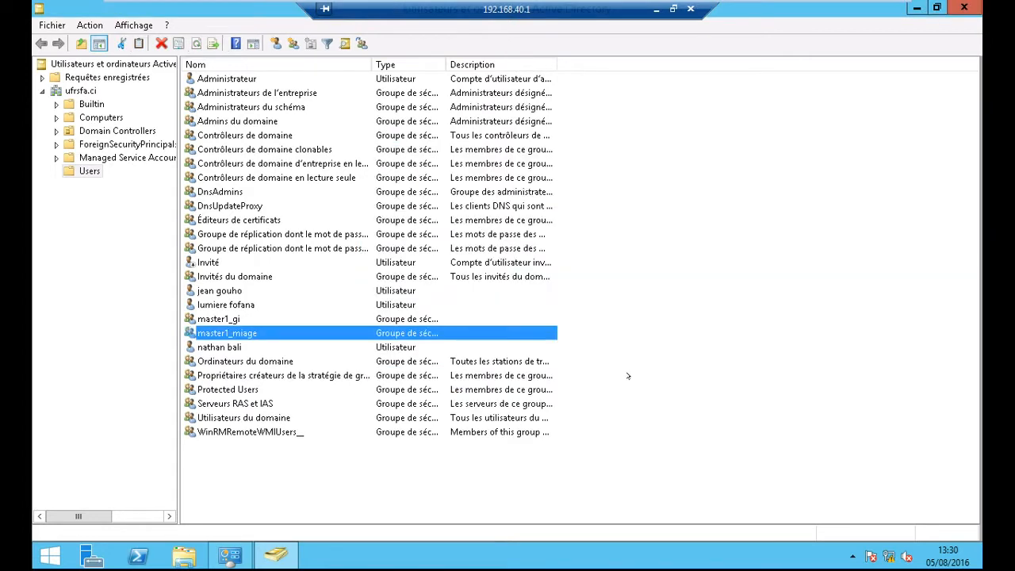
{"action": "left_click", "coordinate": [340, 345]}
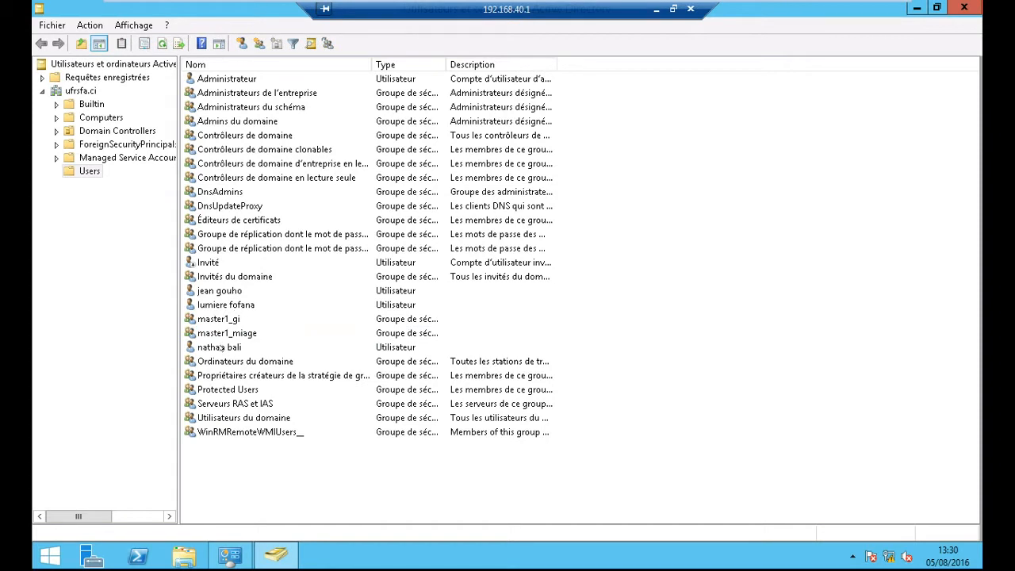
{"action": "left_click", "coordinate": [218, 348]}
- Add the user to master1_miage by searching 'mas', then close the console
{"action": "right_click", "coordinate": [218, 349]}
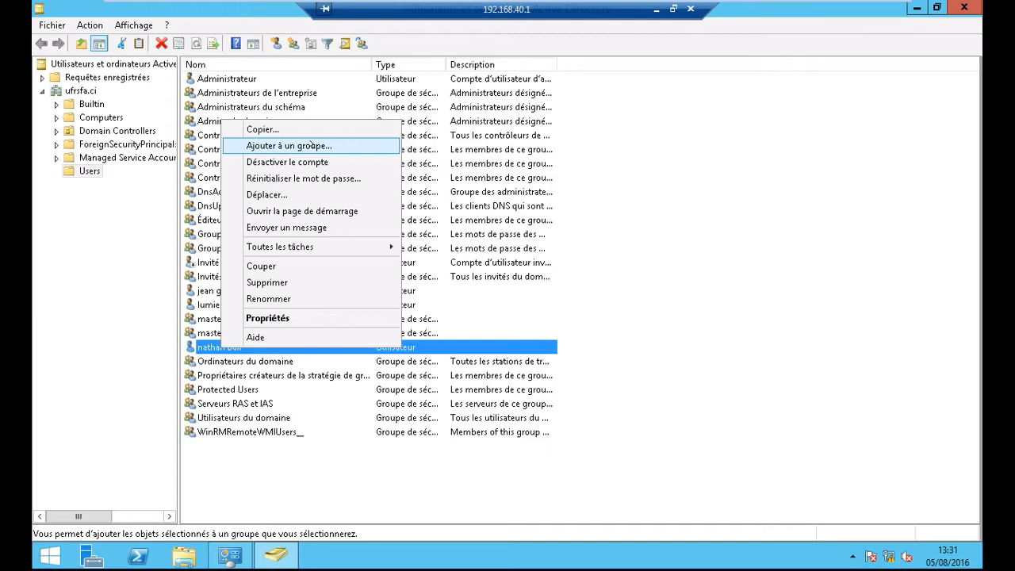
{"action": "left_click", "coordinate": [312, 144]}
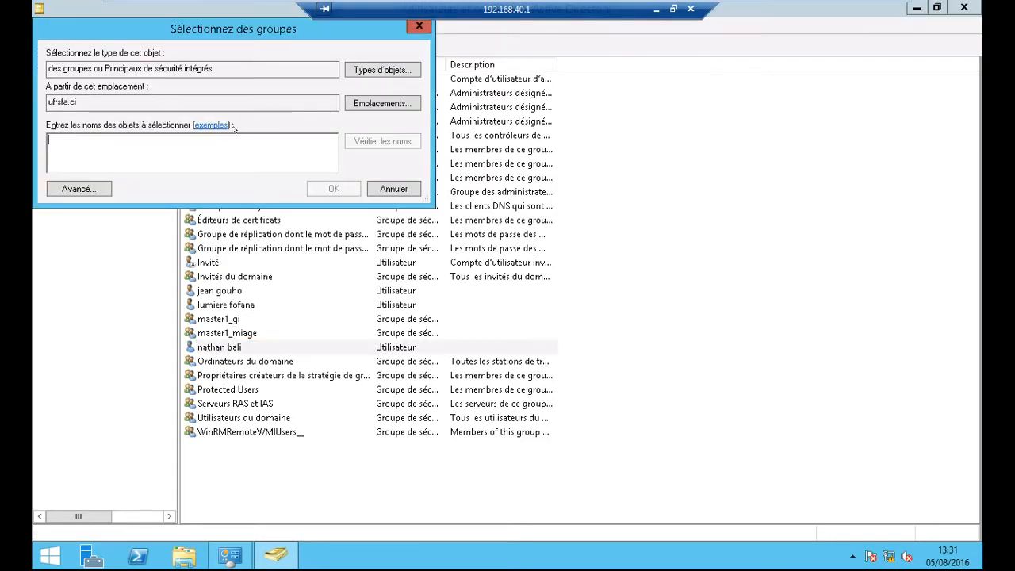
{"action": "type", "text": "mas"}
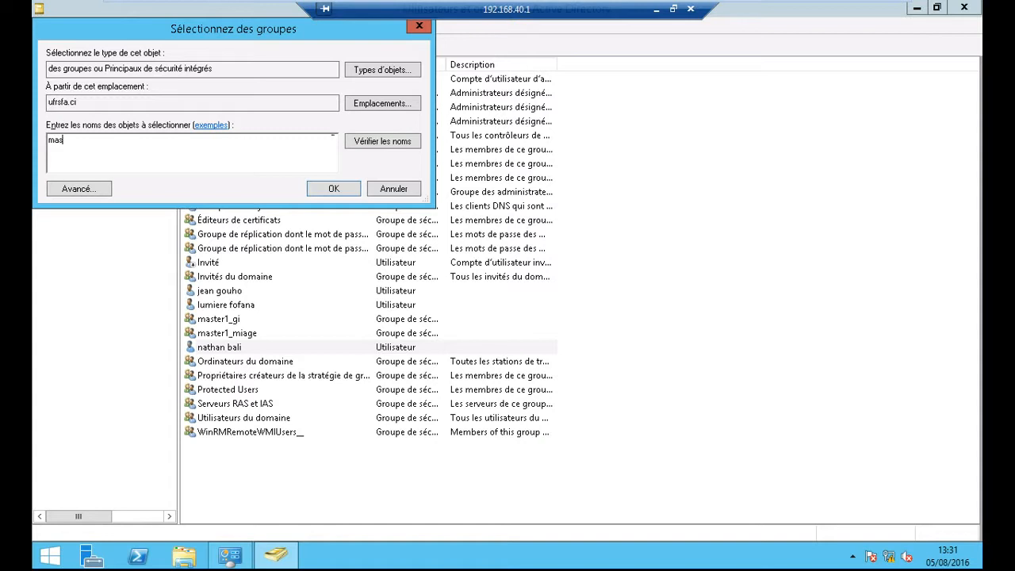
{"action": "left_click", "coordinate": [406, 140]}
{"action": "left_click", "coordinate": [145, 155]}
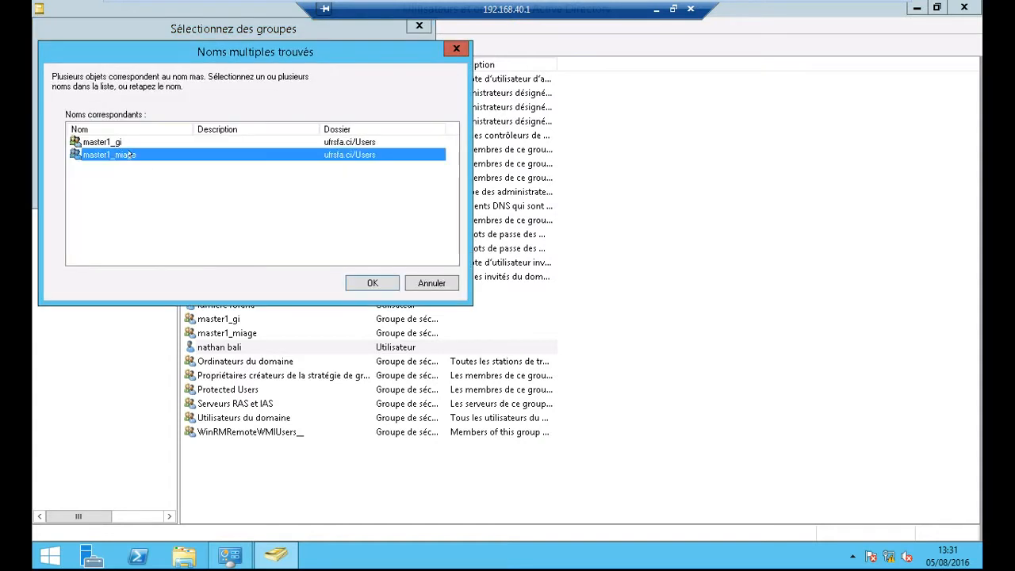
{"action": "left_click", "coordinate": [362, 278]}
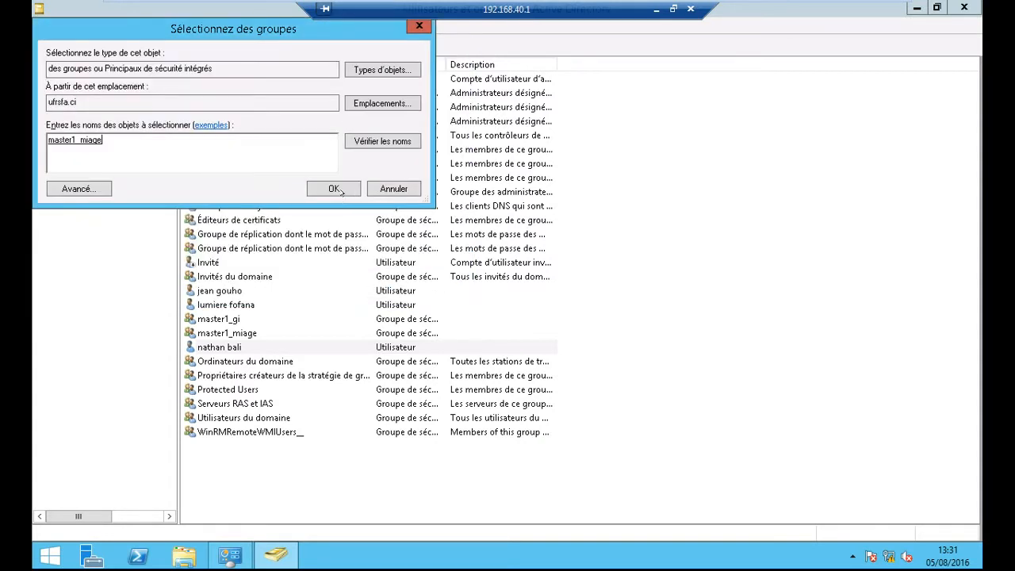
{"action": "left_click", "coordinate": [340, 191]}
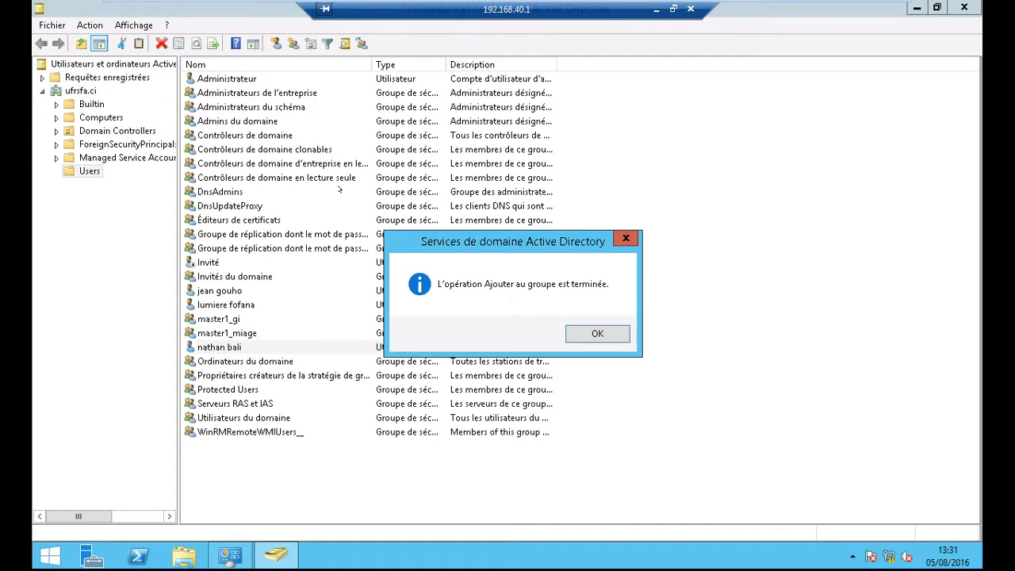
{"action": "left_click", "coordinate": [607, 336]}
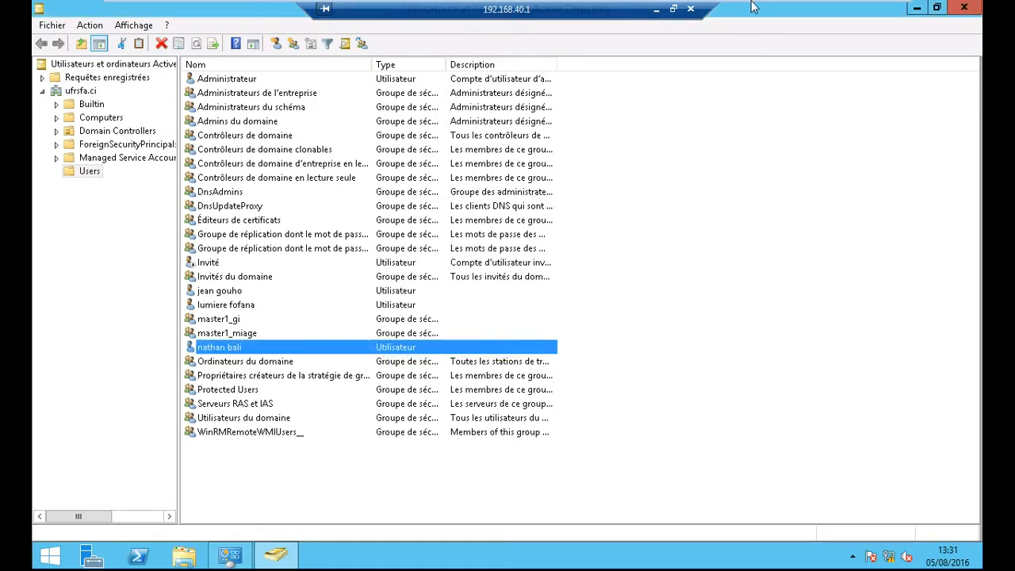
{"action": "left_click", "coordinate": [962, 8]}
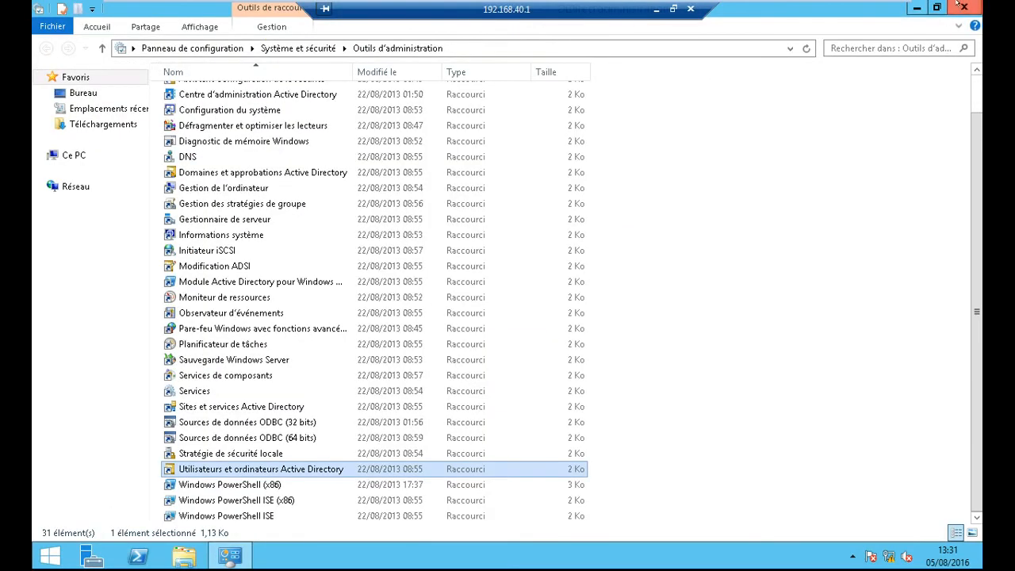
- Close the Administrative Tools window and end the Remote Desktop session
{"action": "left_click", "coordinate": [960, 9]}
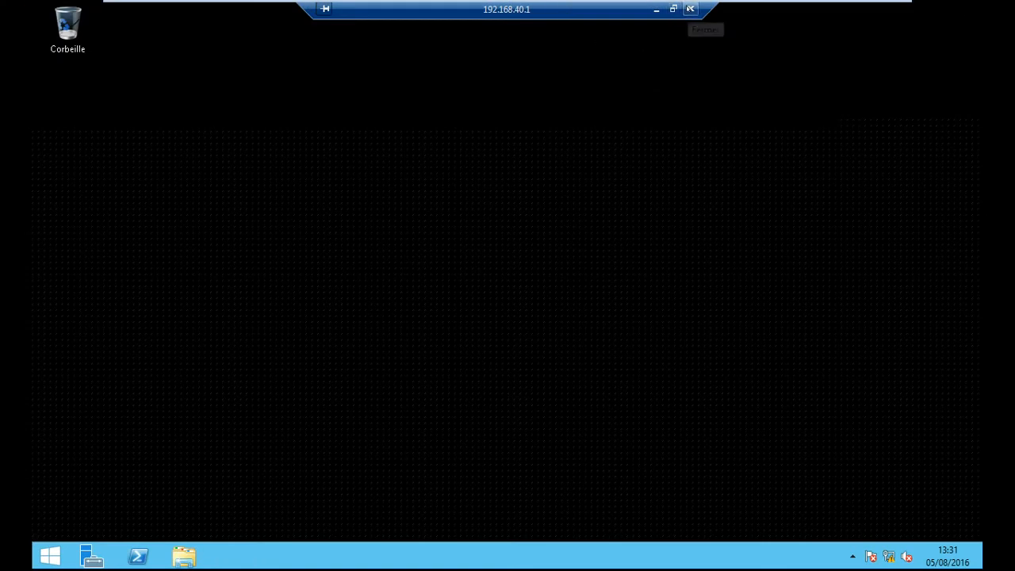
{"action": "left_click", "coordinate": [689, 10]}
{"action": "left_click", "coordinate": [574, 337]}
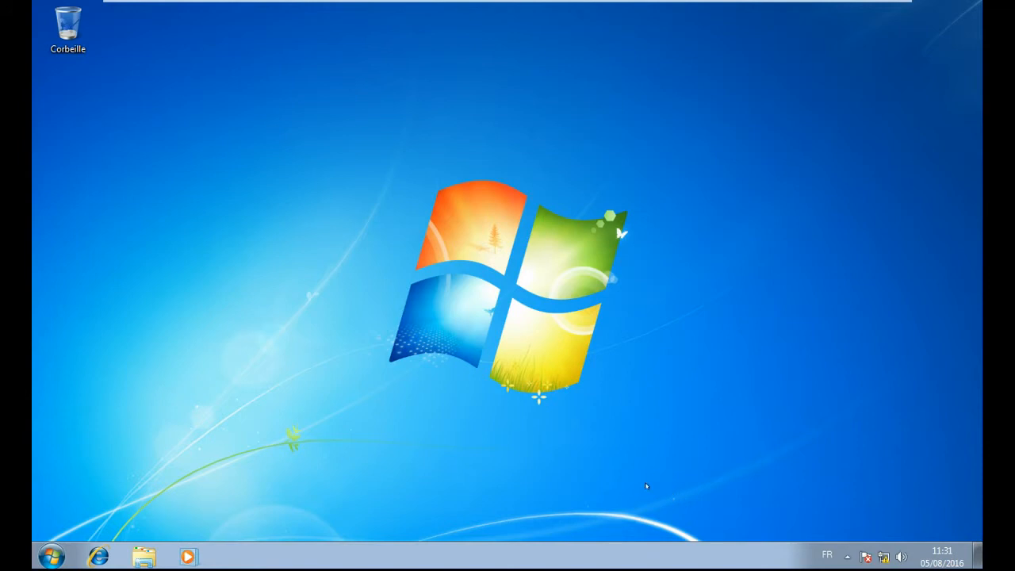
- On the server VM, sign in as administrateur with the account password
{"action": "mouse_move", "coordinate": [376, 5]}
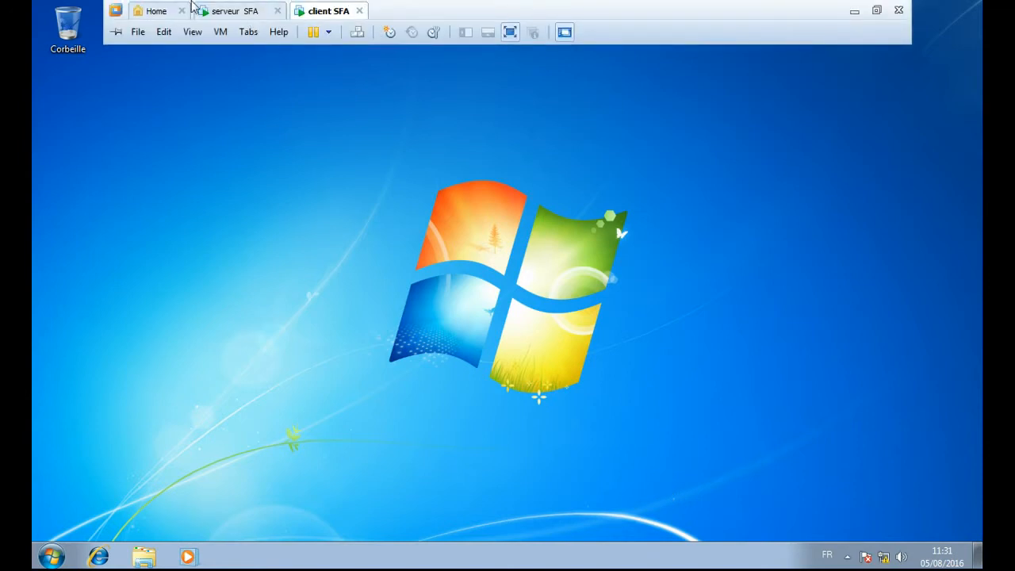
{"action": "left_click", "coordinate": [242, 11]}
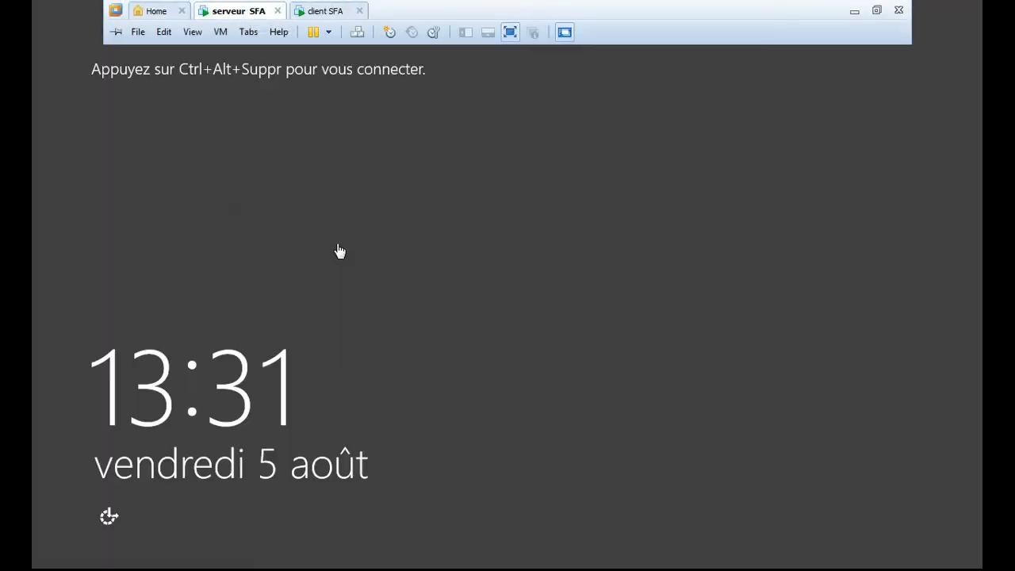
{"action": "left_click", "coordinate": [357, 32]}
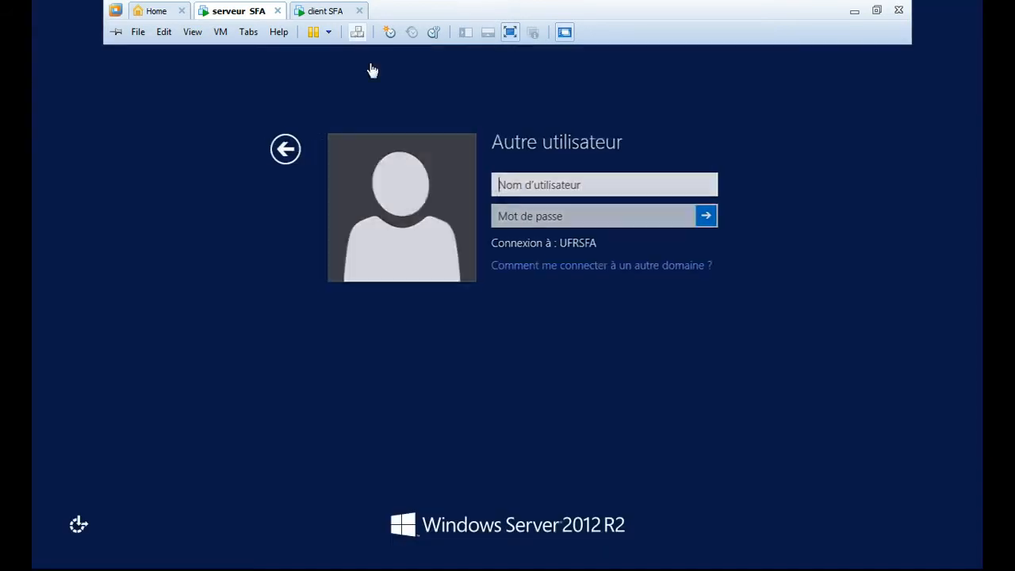
{"action": "left_click", "coordinate": [508, 182]}
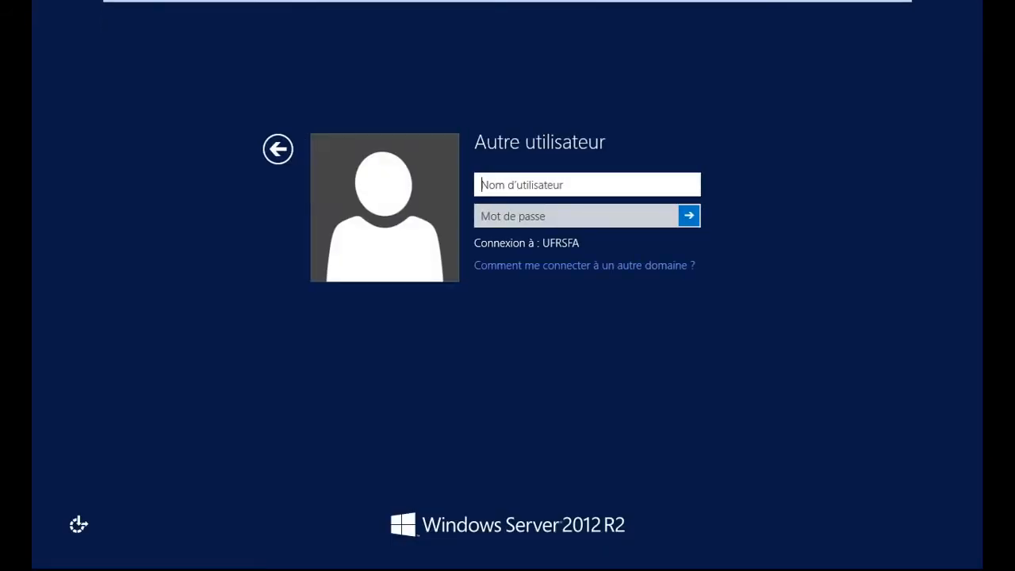
{"action": "type", "text": "administrate"}
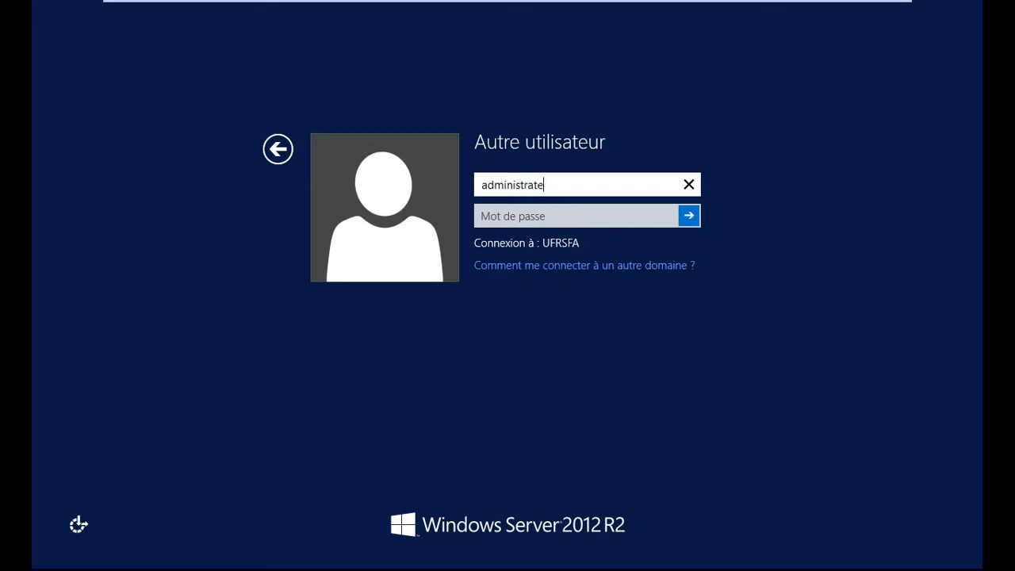
{"action": "type", "text": "ur"}
{"action": "key", "text": "Tab"}
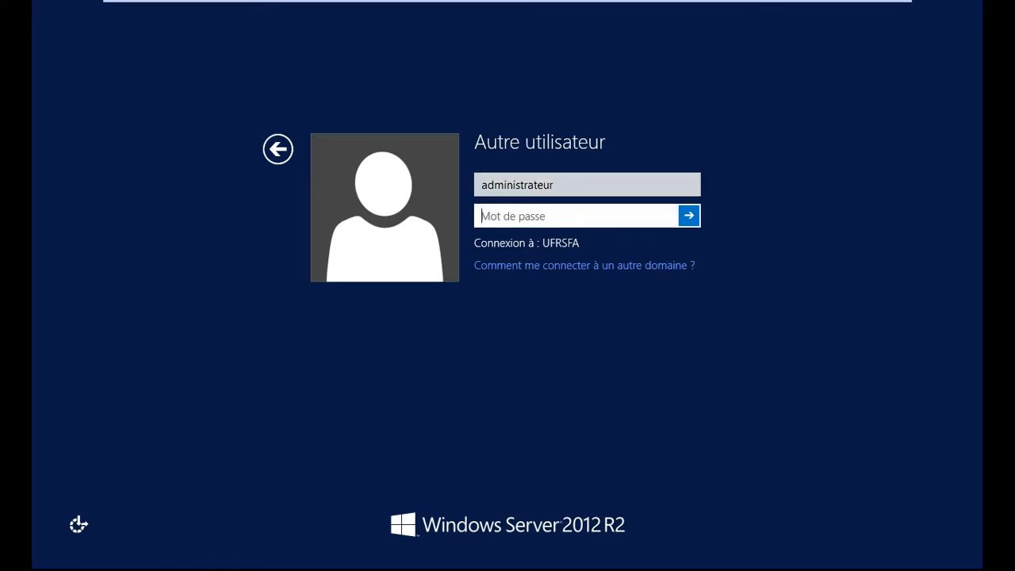
{"action": "type", "text": "••••••••••••"}
{"action": "key", "text": "Return"}
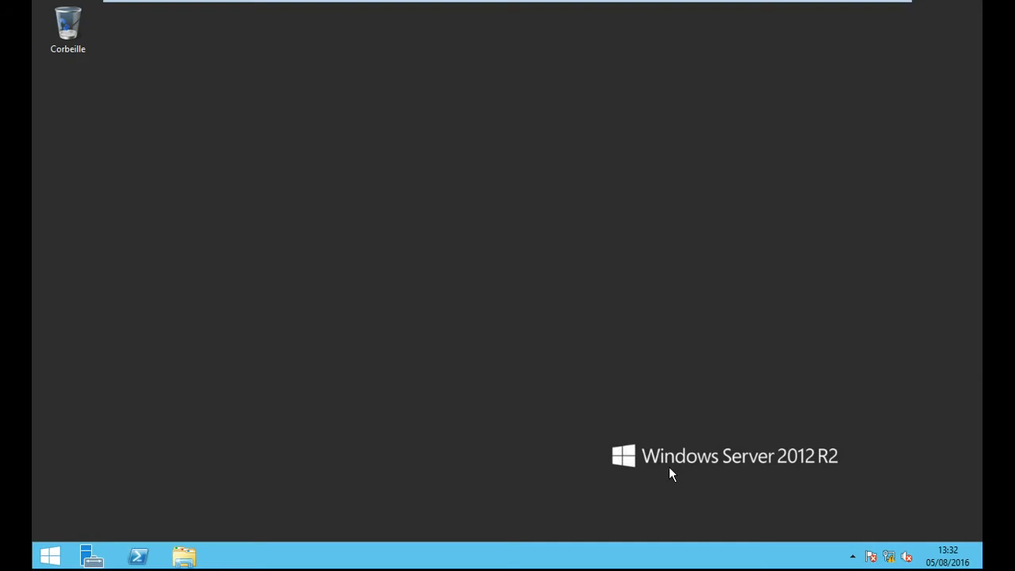
- Reopen Active Directory Users and Computers on the server through the Administrative Tools folder
{"action": "left_click", "coordinate": [51, 560]}
{"action": "left_click", "coordinate": [343, 182]}
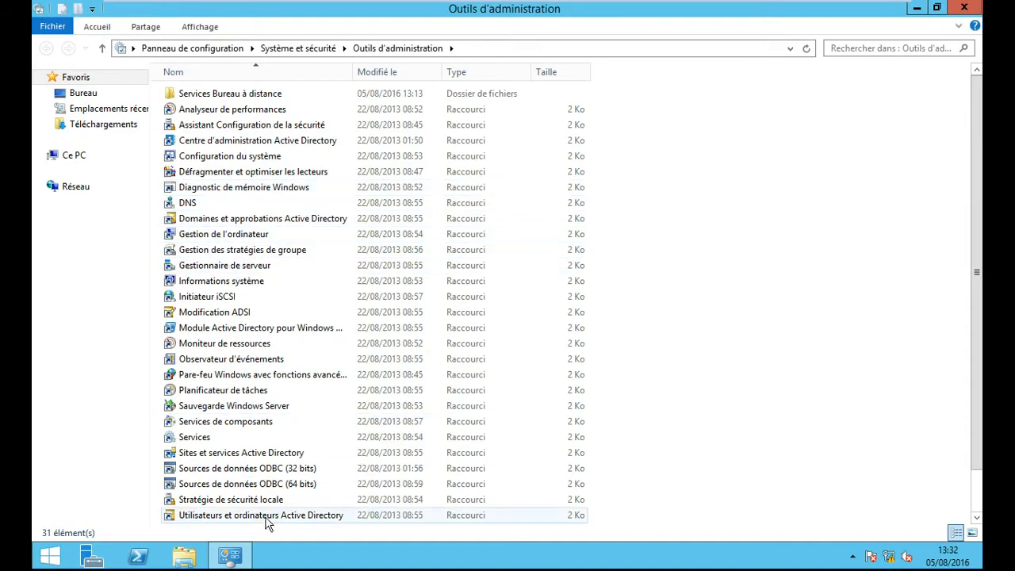
{"action": "double_click", "coordinate": [281, 515]}
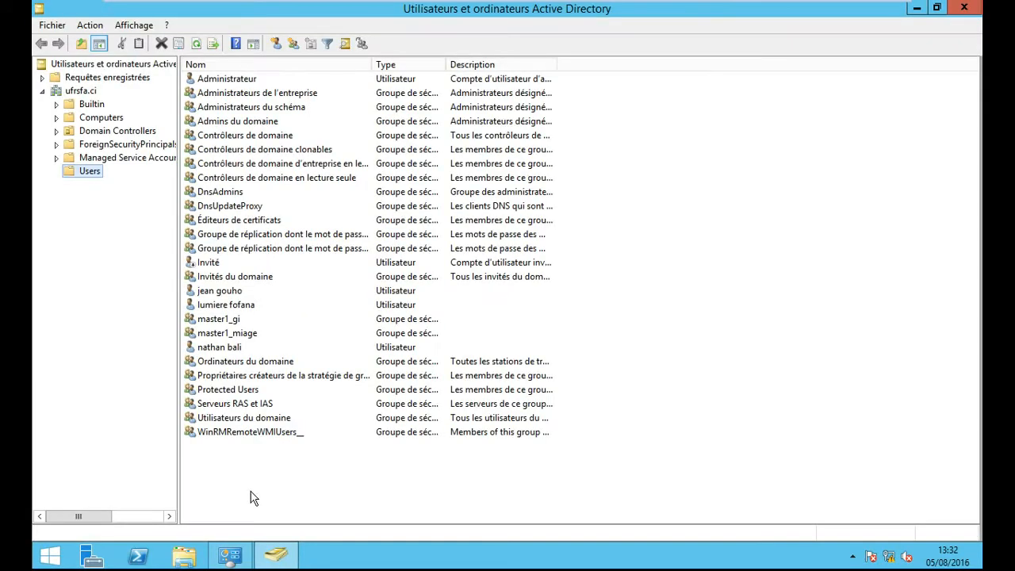
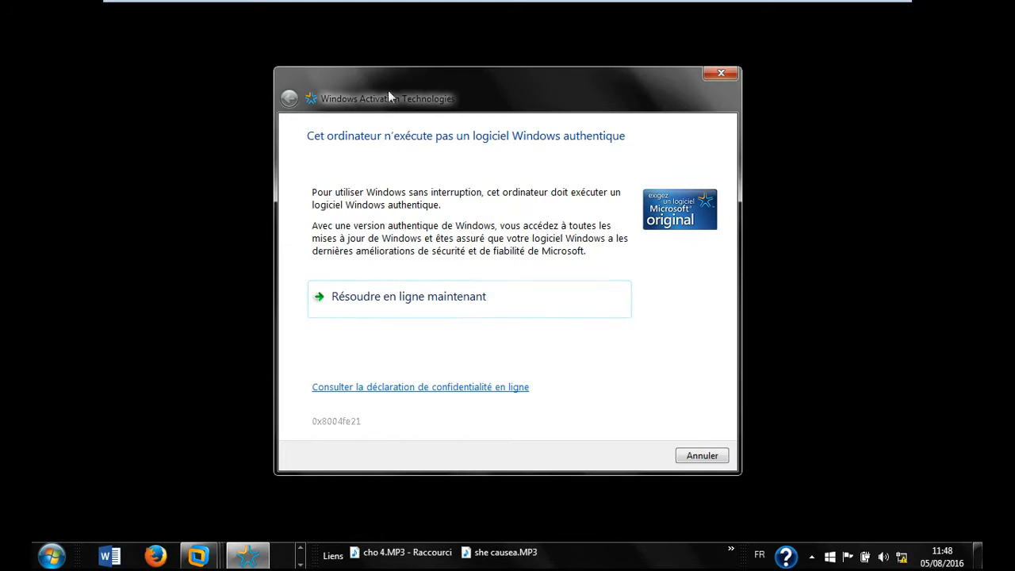
- Dismiss the Windows activation warning and send Ctrl+Alt+Del to show the server's password prompt
{"action": "left_click", "coordinate": [696, 460]}
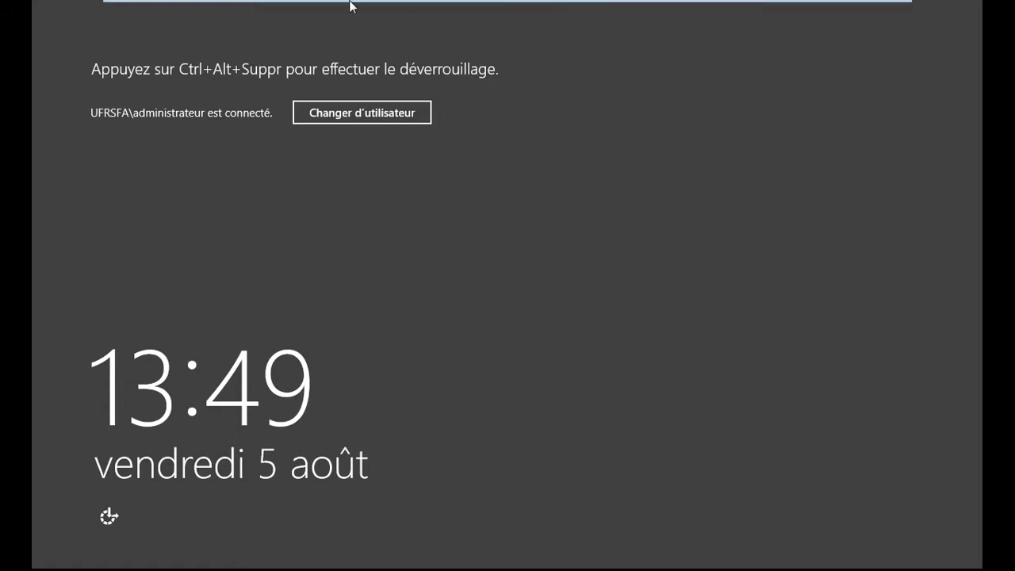
{"action": "mouse_move", "coordinate": [328, 5]}
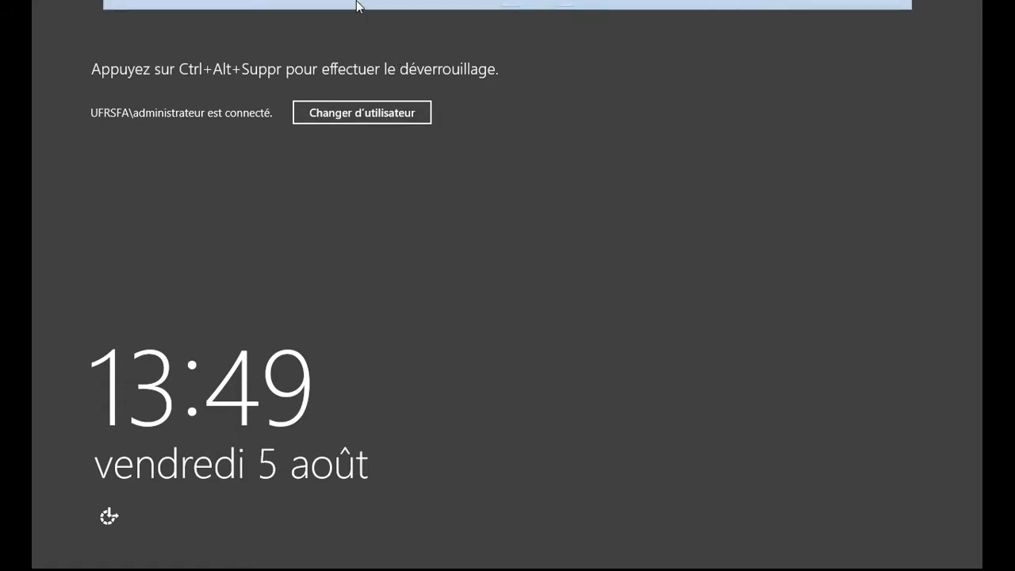
{"action": "left_click", "coordinate": [356, 32]}
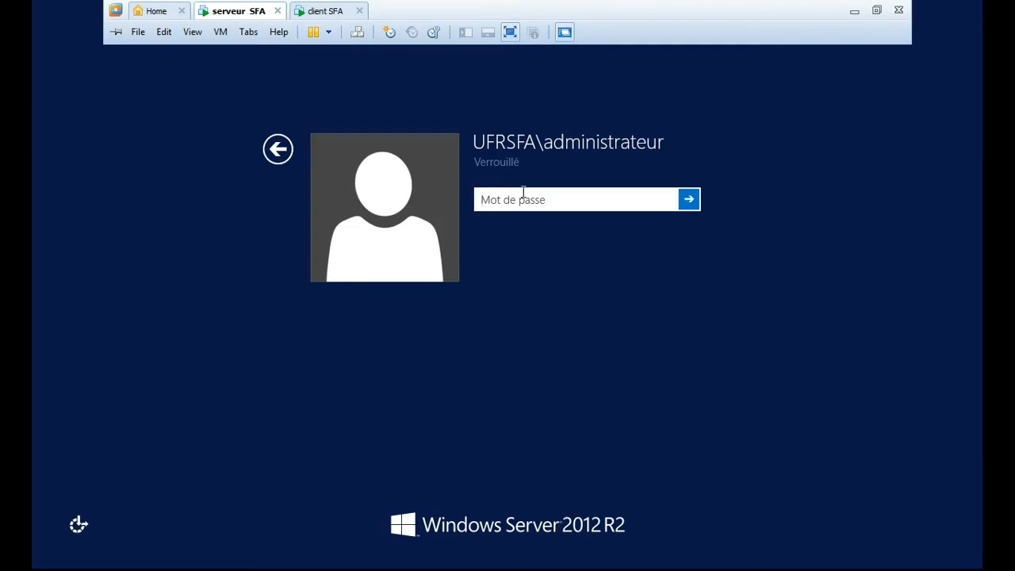
- Unlock the server session with the administrator password, re-entering it after a typo
{"action": "type", "text": "••••••"}
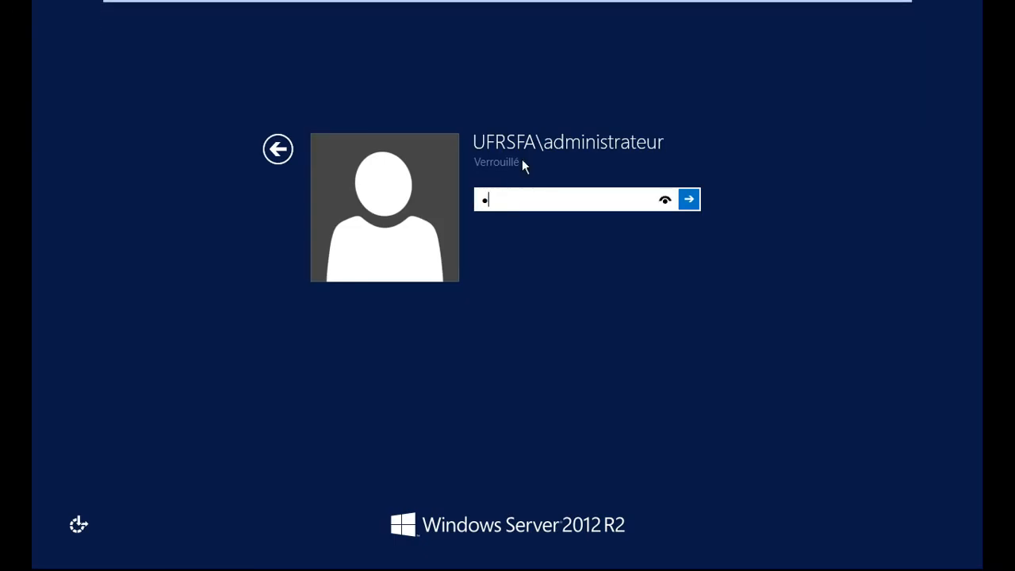
{"action": "type", "text": "••"}
{"action": "key", "text": "BackSpace"}
{"action": "key", "text": "BackSpace"}
{"action": "key", "text": "BackSpace"}
{"action": "key", "text": "BackSpace"}
{"action": "key", "text": "BackSpace"}
{"action": "key", "text": "BackSpace"}
{"action": "key", "text": "BackSpace"}
{"action": "key", "text": "BackSpace"}
{"action": "type", "text": "••••••••••••"}
{"action": "key", "text": "Return"}
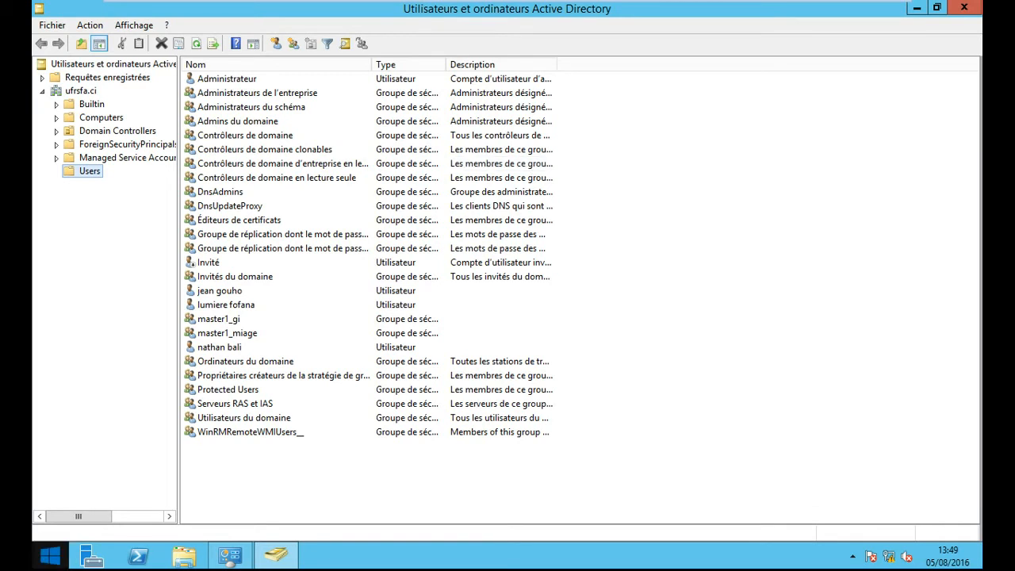
- Close Active Directory Users and Computers and the Outils d'administration folder, then launch Server Manager
{"action": "left_click", "coordinate": [963, 8]}
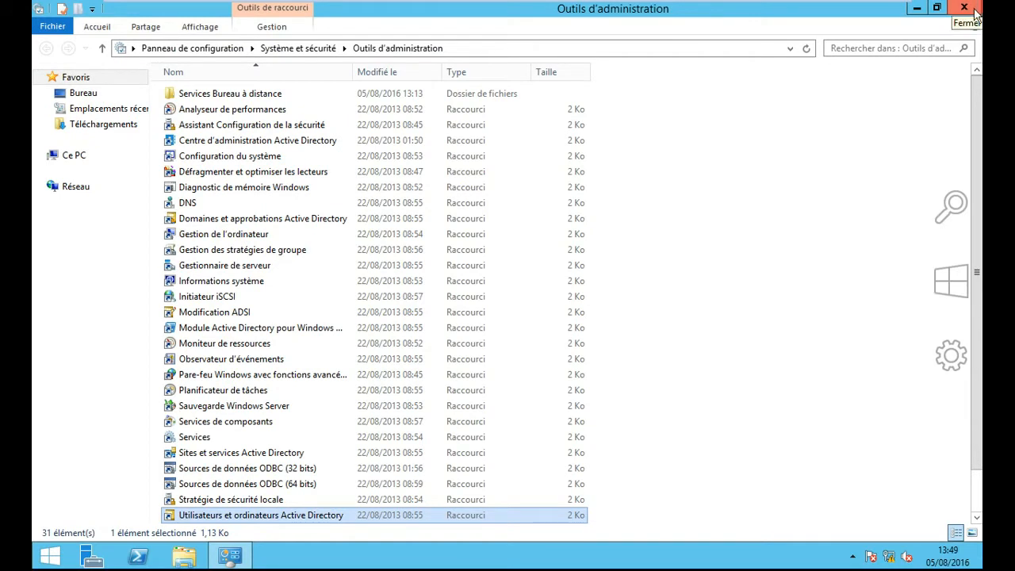
{"action": "mouse_move", "coordinate": [981, 184]}
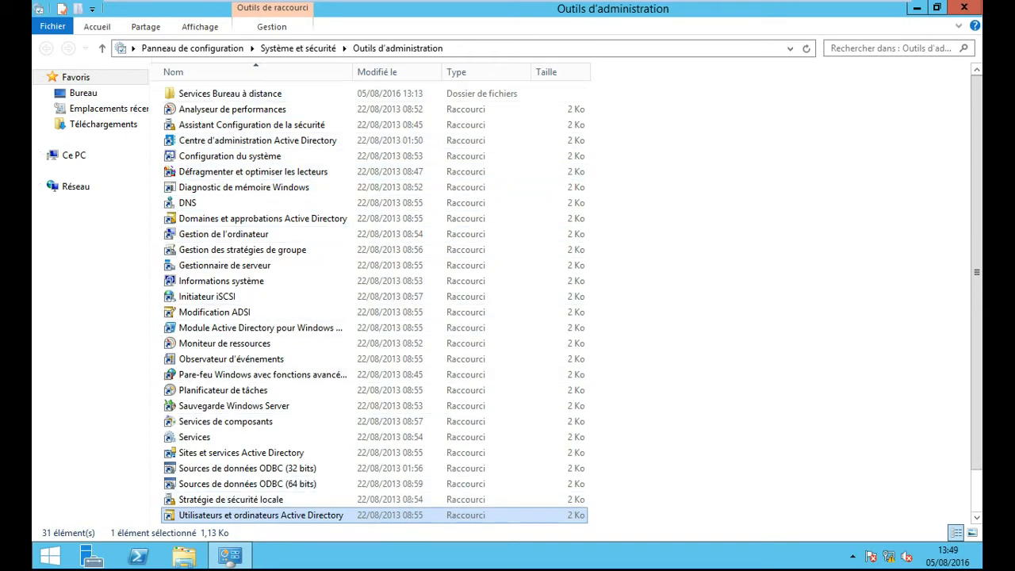
{"action": "left_click", "coordinate": [965, 8]}
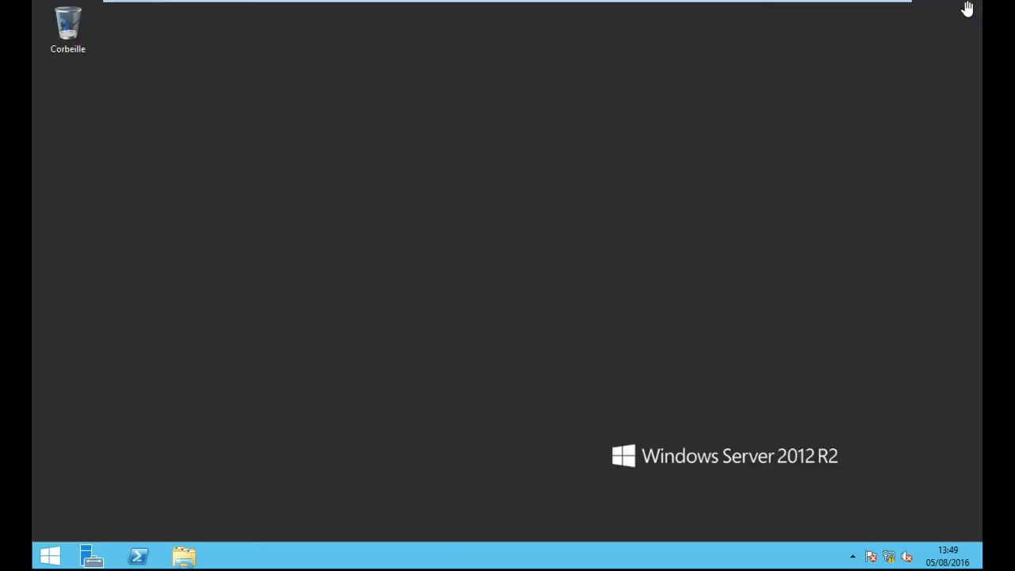
{"action": "left_click", "coordinate": [87, 559]}
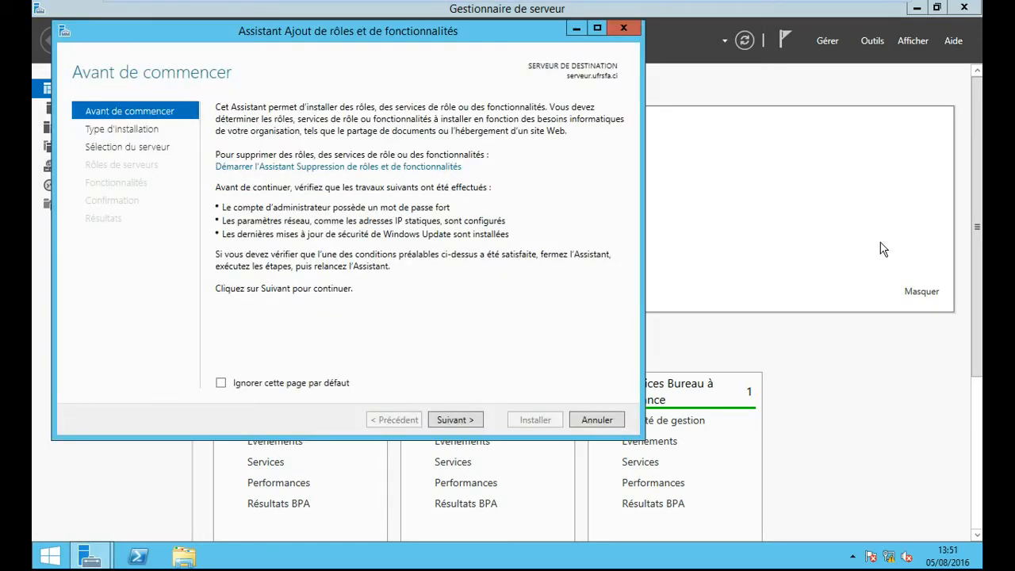
- Maximize the Add Roles wizard and choose a role-based installation on serveur.ufrsfa.ci
{"action": "left_click", "coordinate": [598, 27]}
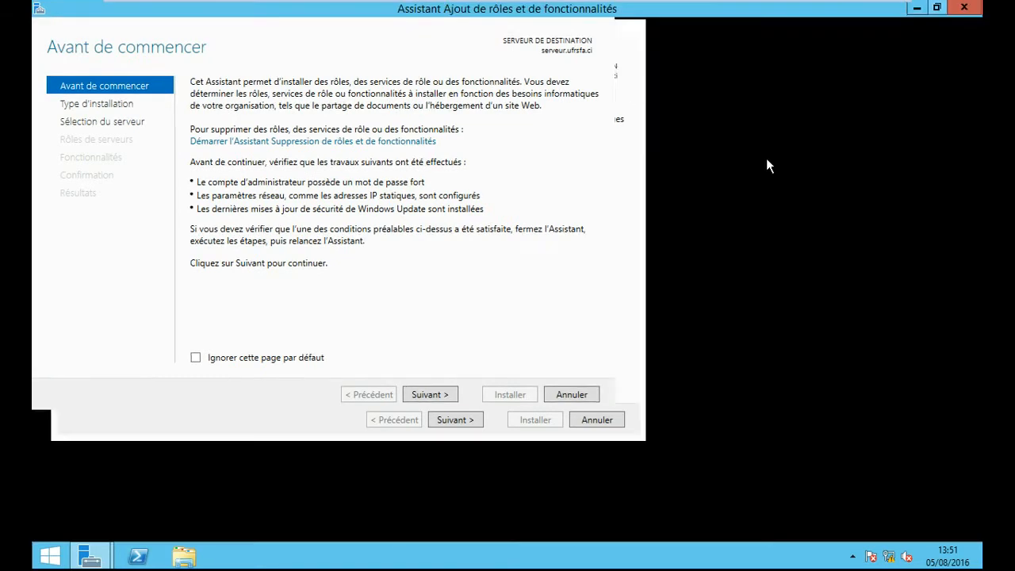
{"action": "left_click", "coordinate": [805, 528]}
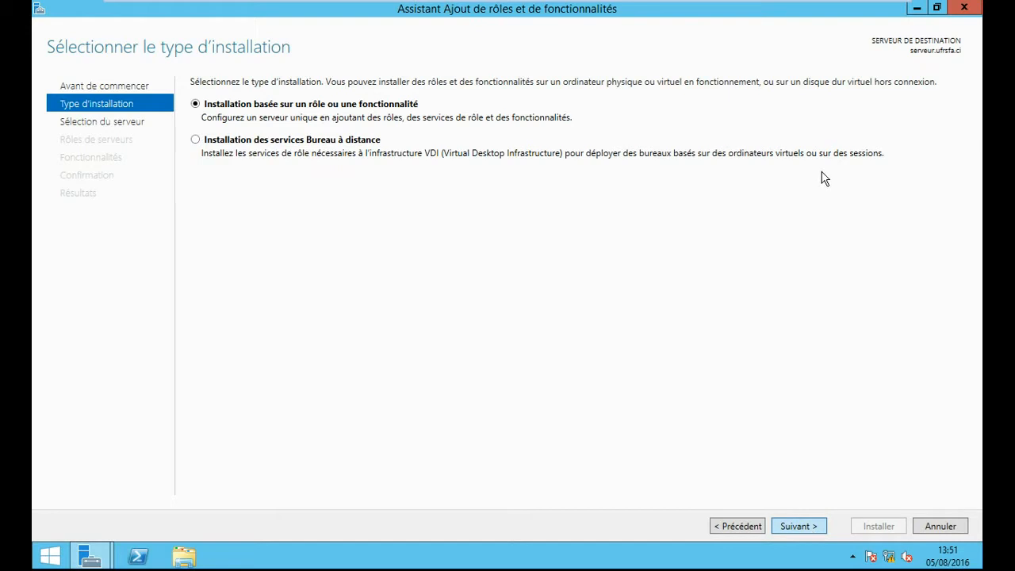
{"action": "left_click", "coordinate": [795, 527]}
{"action": "left_click", "coordinate": [795, 527]}
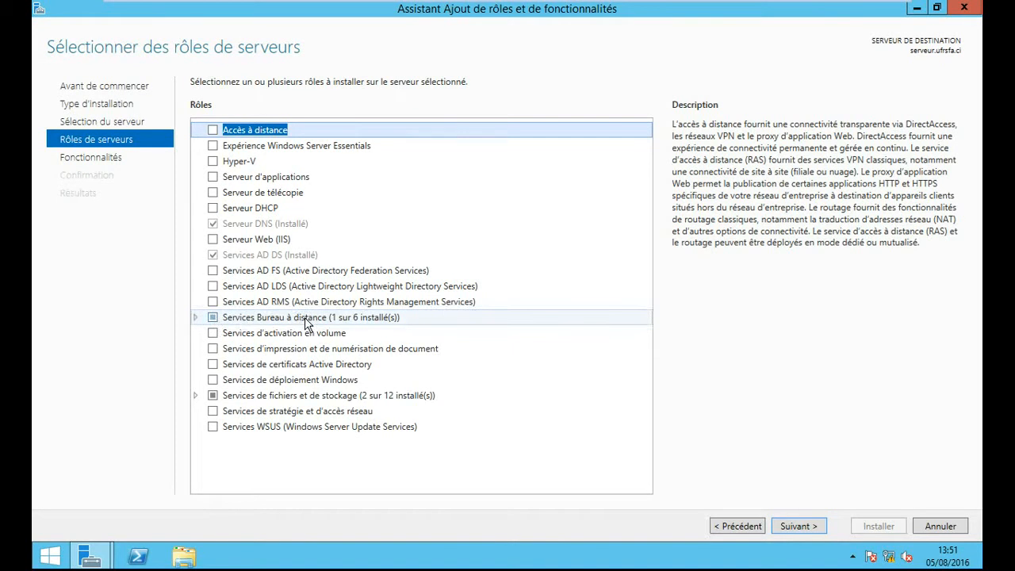
- Select the Serveur DHCP role with its required management features and start the installation
{"action": "left_click", "coordinate": [212, 209]}
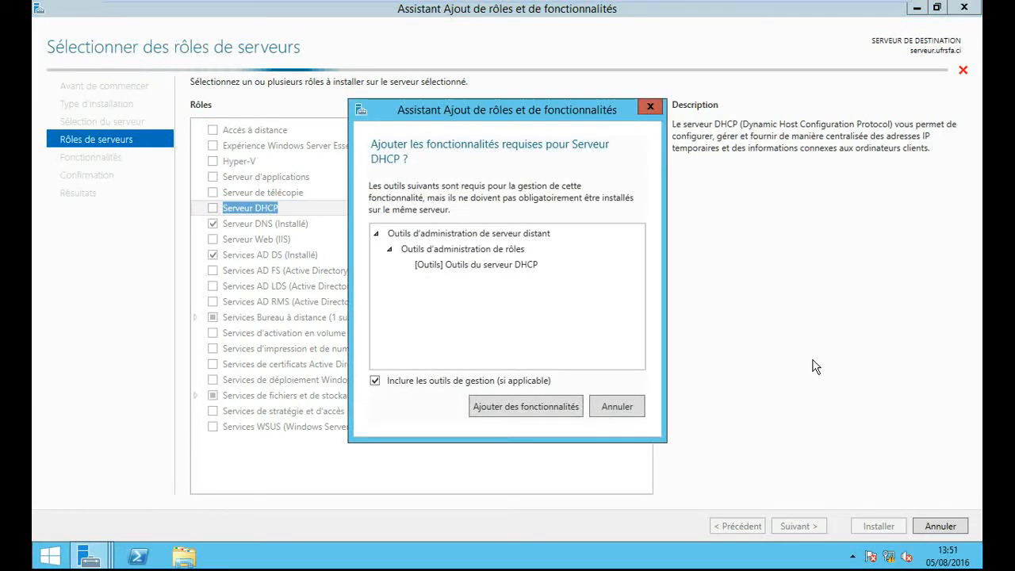
{"action": "left_click", "coordinate": [527, 406]}
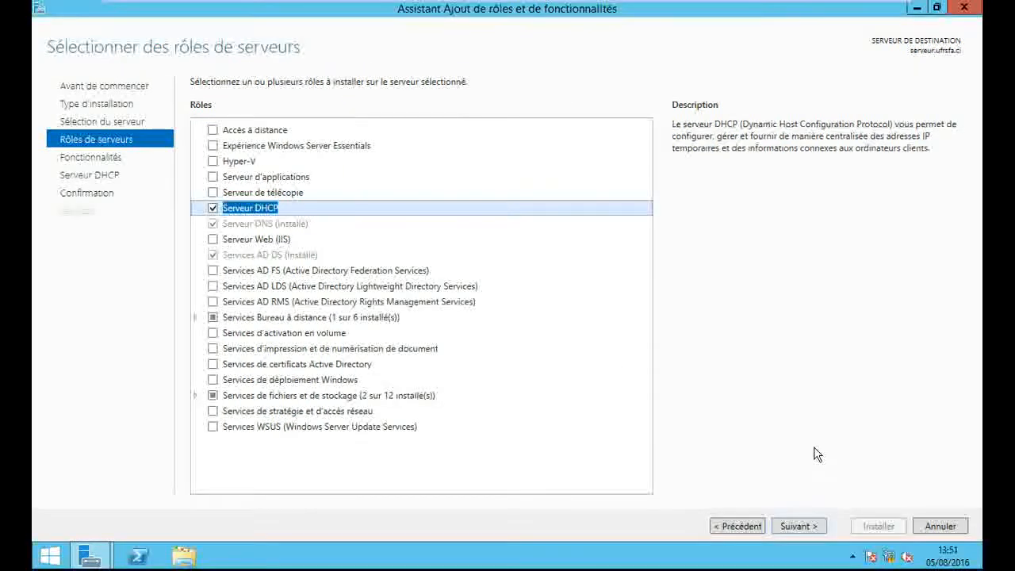
{"action": "left_click", "coordinate": [790, 522]}
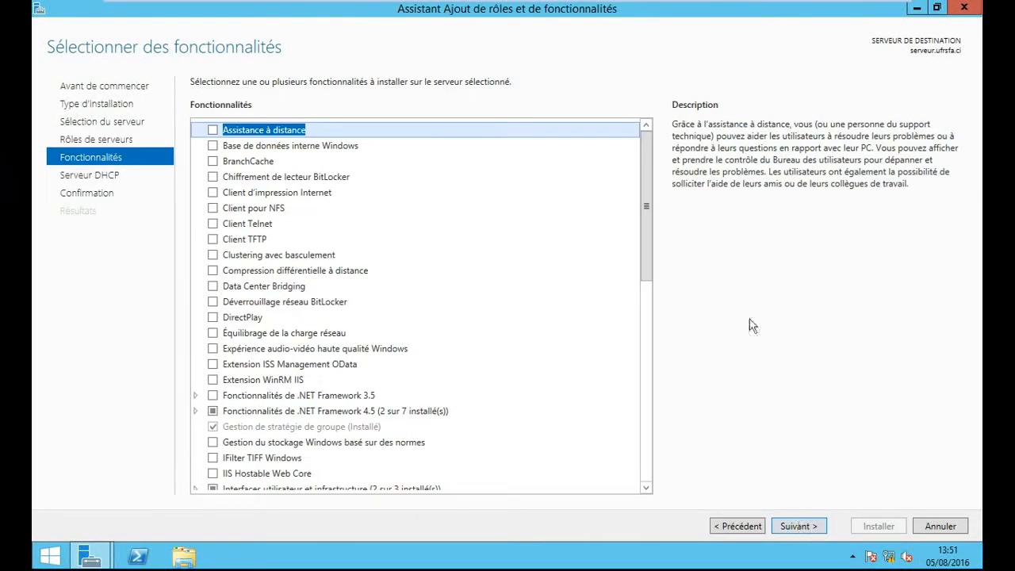
{"action": "left_click", "coordinate": [807, 527]}
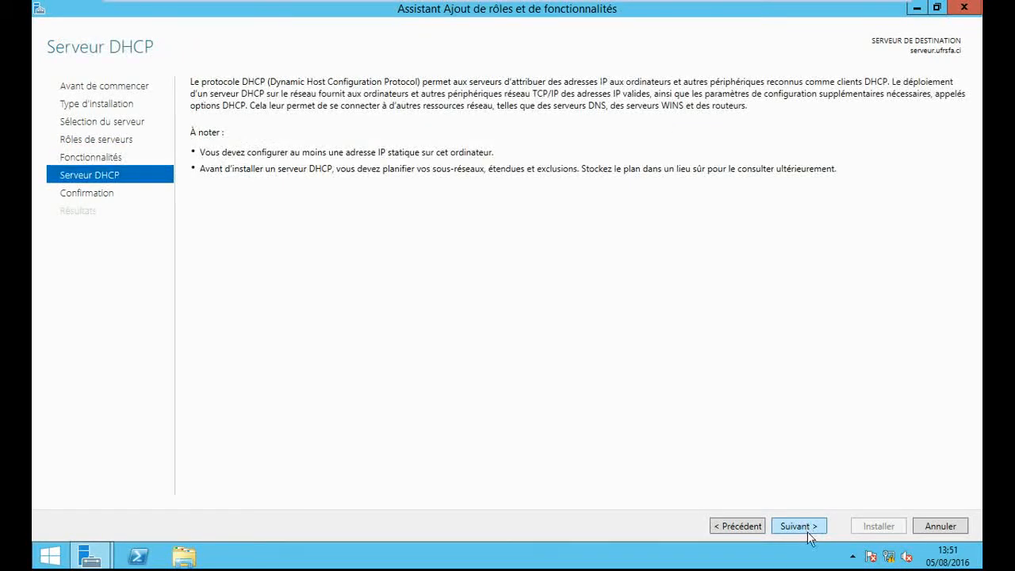
{"action": "left_click", "coordinate": [810, 527]}
{"action": "left_click", "coordinate": [881, 525]}
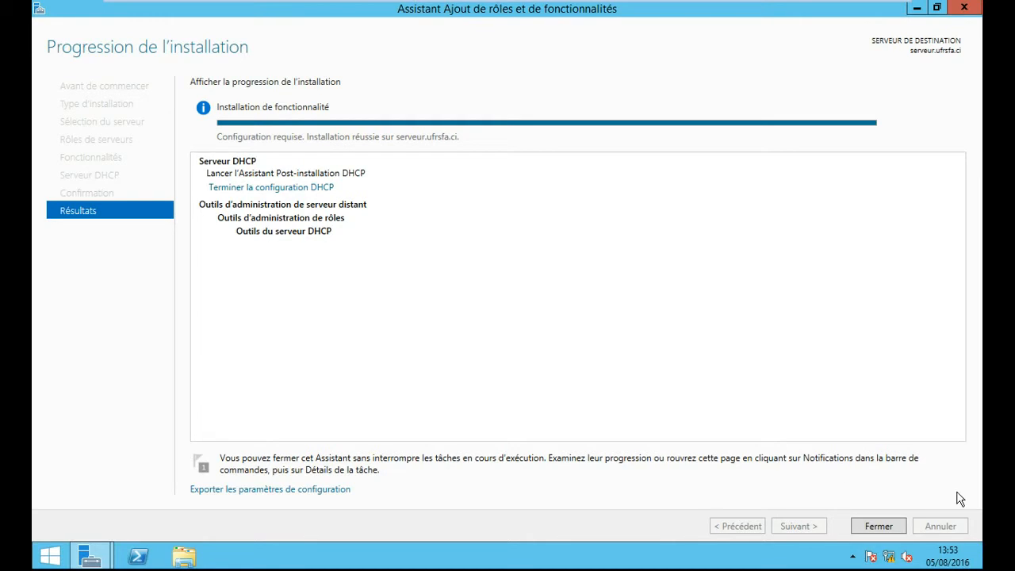
- Close the finished installation wizard and start Terminer la configuration DHCP from the notifications
{"action": "left_click", "coordinate": [867, 520]}
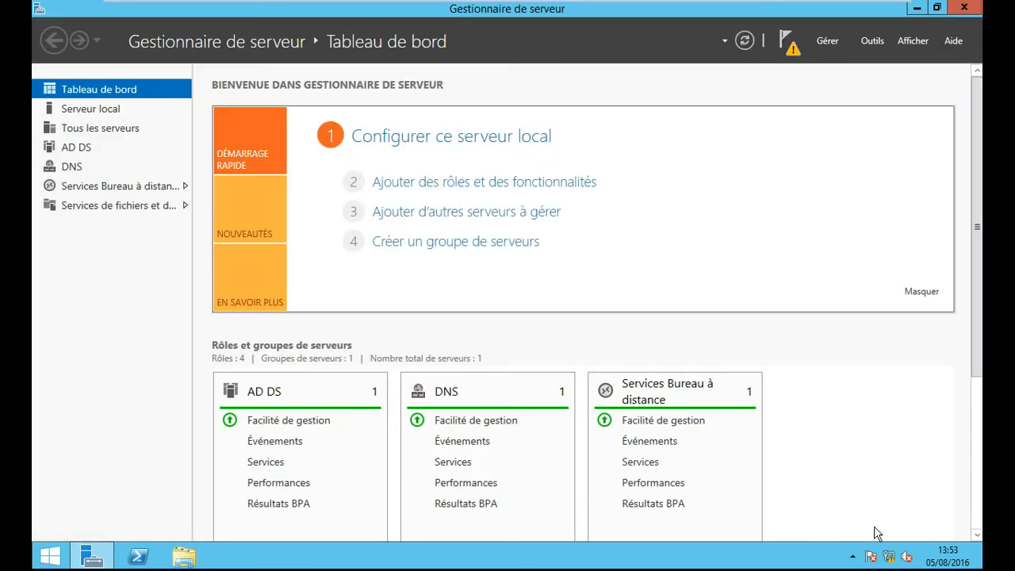
{"action": "left_click", "coordinate": [790, 50]}
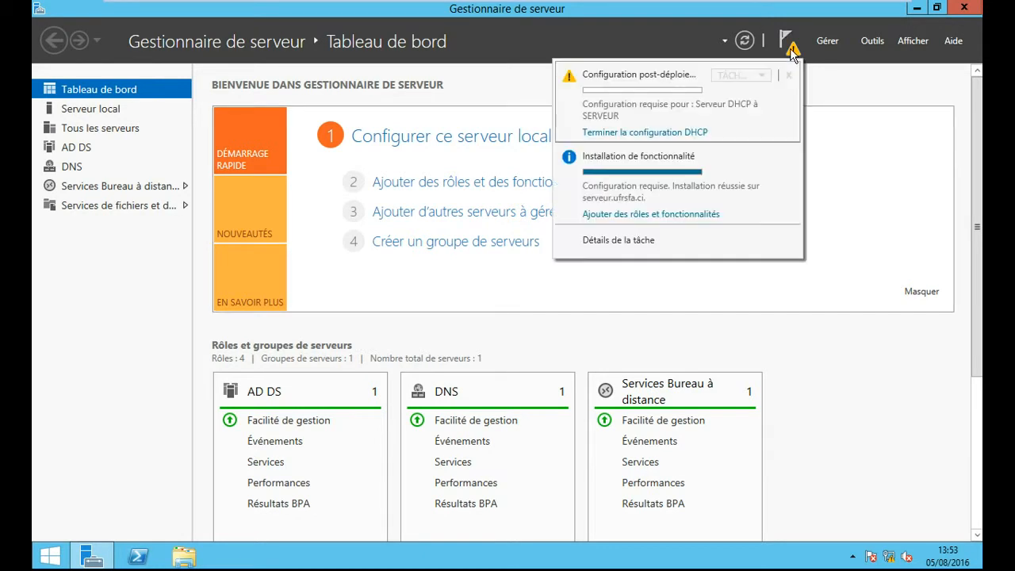
{"action": "left_click", "coordinate": [684, 133]}
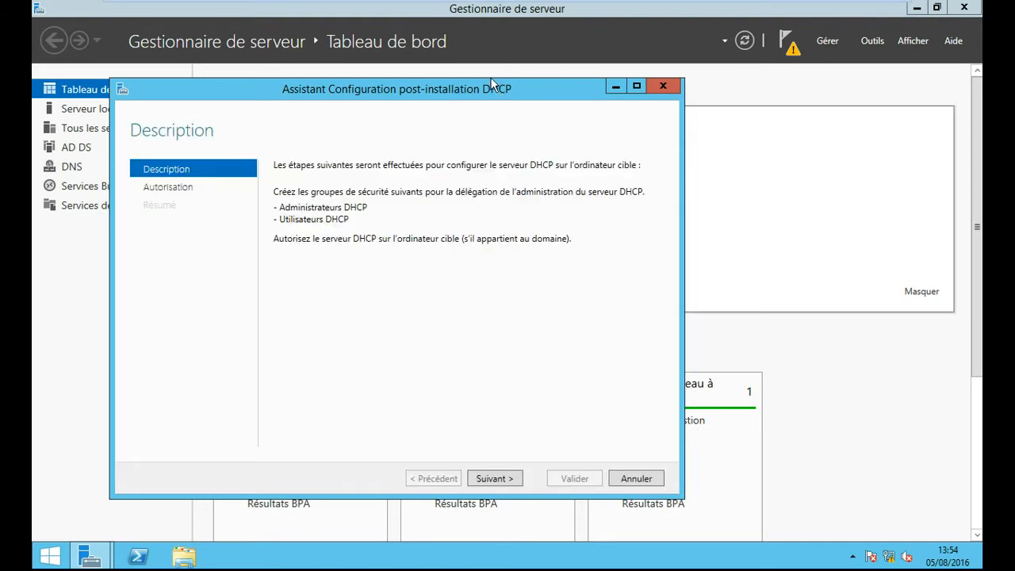
- Create the DHCP security groups and authorize the server with administrator credentials, then close the wizard
{"action": "left_click_drag", "start_coordinate": [522, 87], "coordinate": [600, 72]}
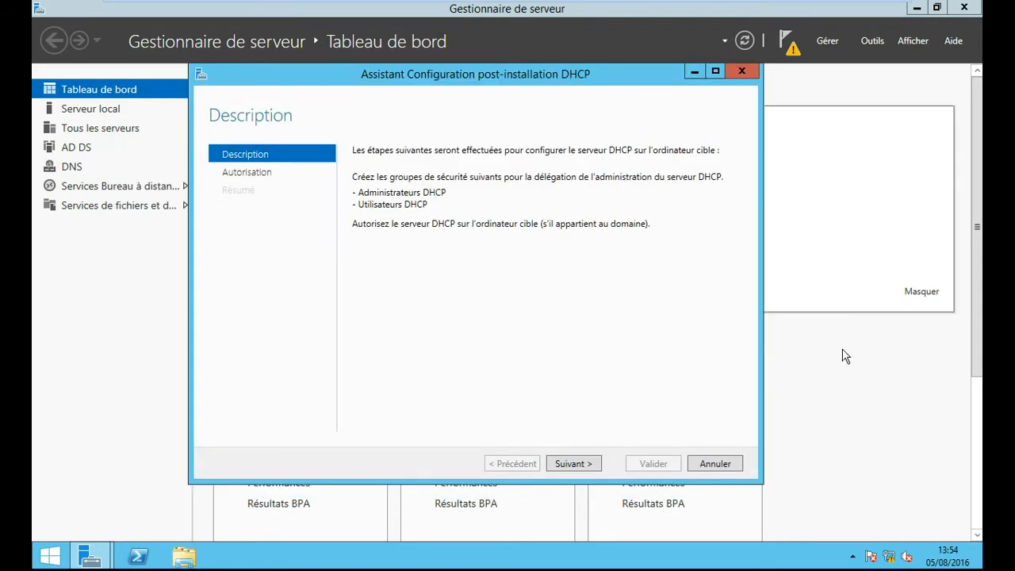
{"action": "left_click", "coordinate": [582, 469]}
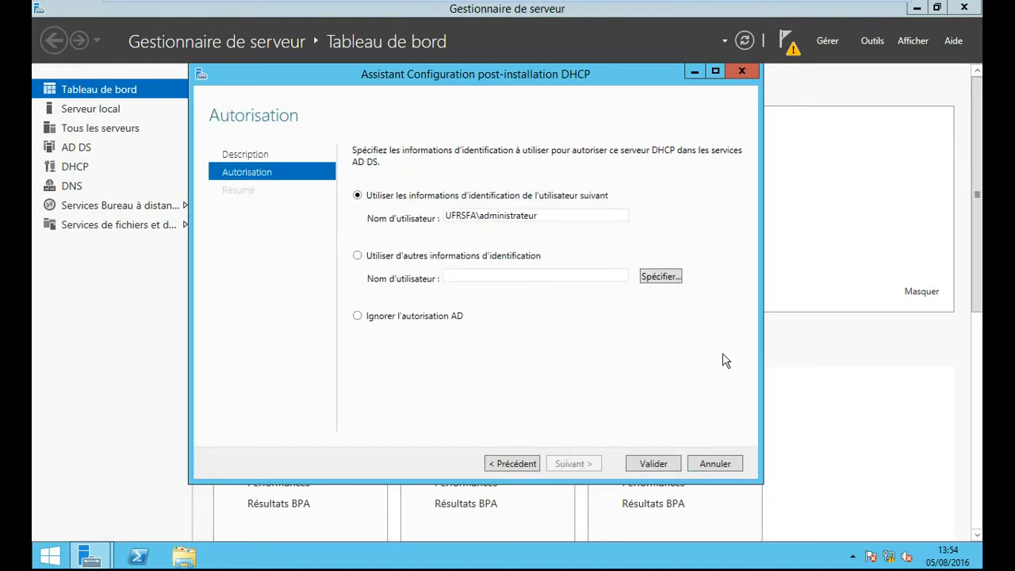
{"action": "left_click", "coordinate": [651, 463]}
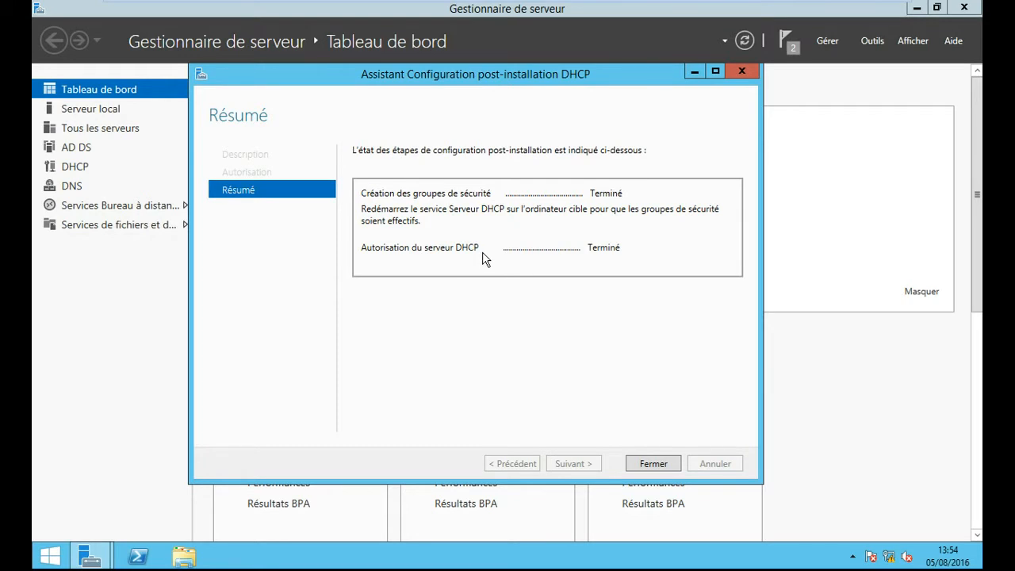
{"action": "left_click", "coordinate": [663, 463]}
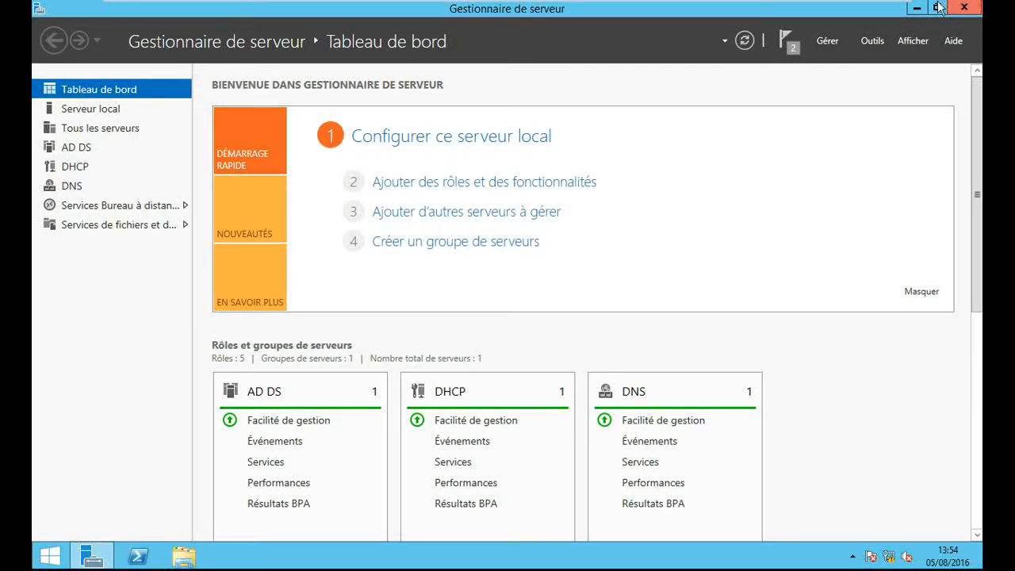
- Close Server Manager and open the DHCP console from Outils d'administration on the Start screen
{"action": "mouse_move", "coordinate": [975, 7]}
{"action": "left_click", "coordinate": [980, 6]}
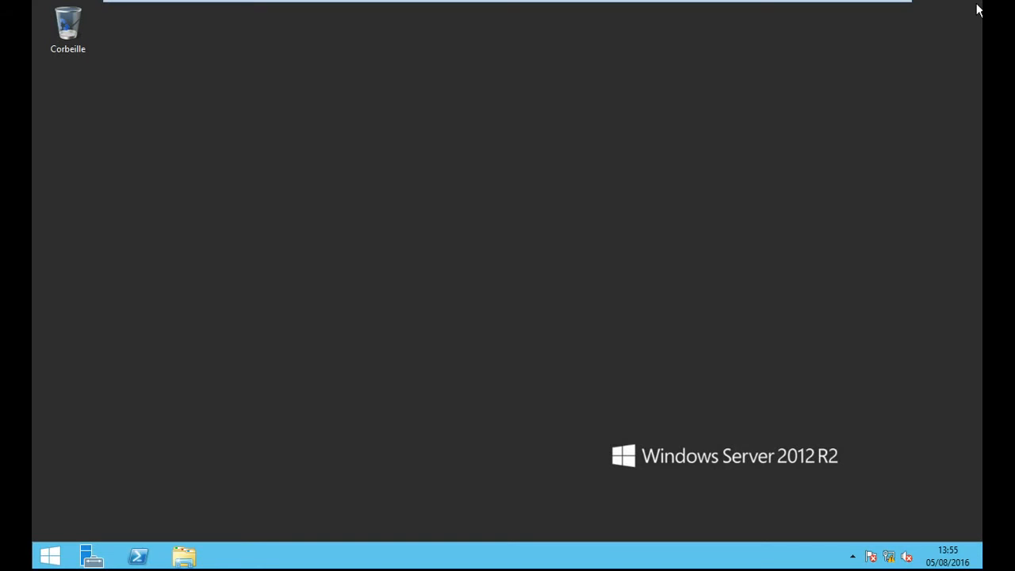
{"action": "left_click", "coordinate": [46, 559]}
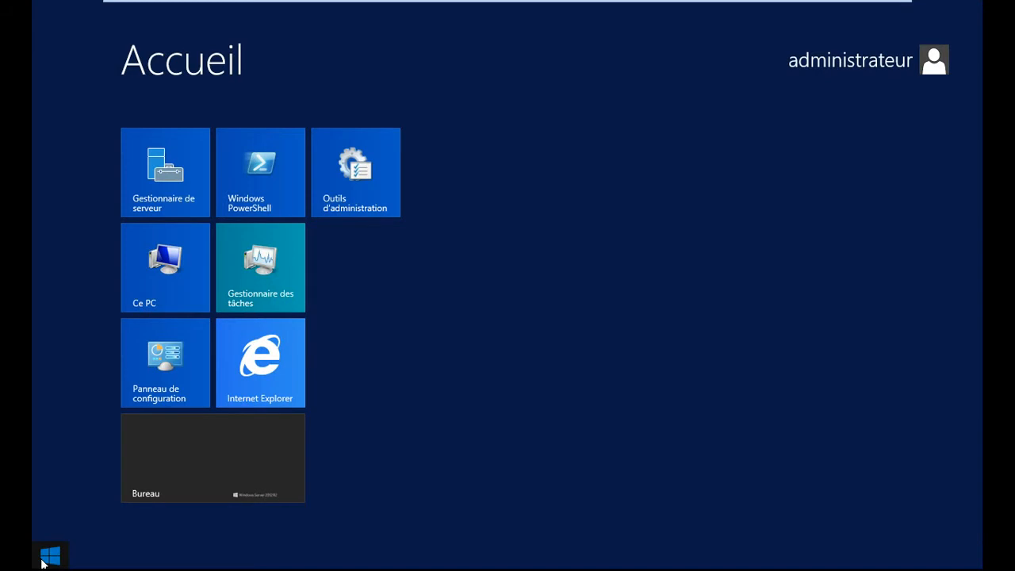
{"action": "left_click", "coordinate": [363, 181]}
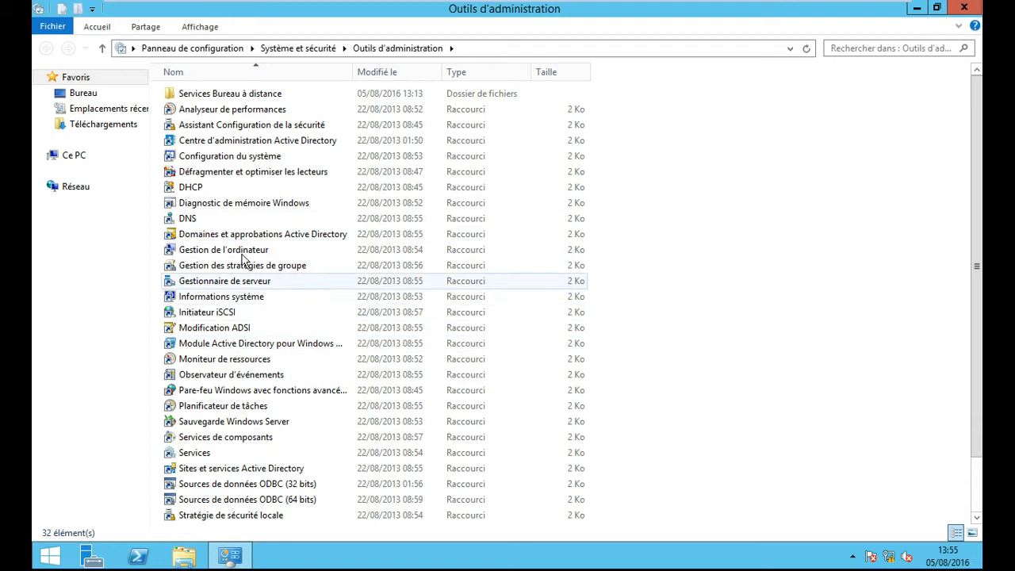
{"action": "left_click", "coordinate": [193, 195]}
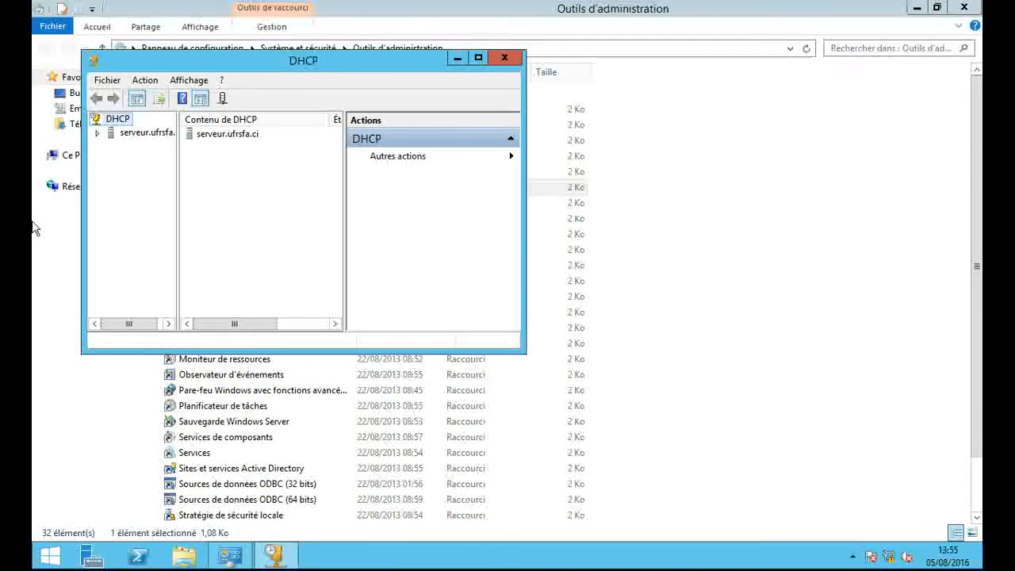
- Maximize the DHCP console, widen the tree pane, and expand serveur.ufrsfa.ci and its IPv4 node
{"action": "left_click", "coordinate": [484, 62]}
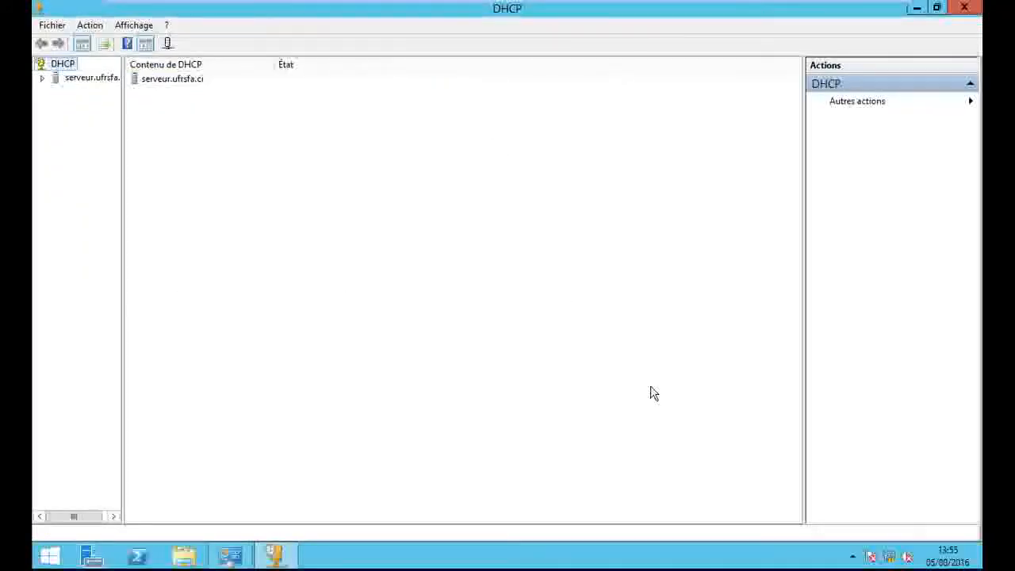
{"action": "left_click", "coordinate": [41, 79]}
{"action": "left_click_drag", "start_coordinate": [120, 155], "coordinate": [180, 165]}
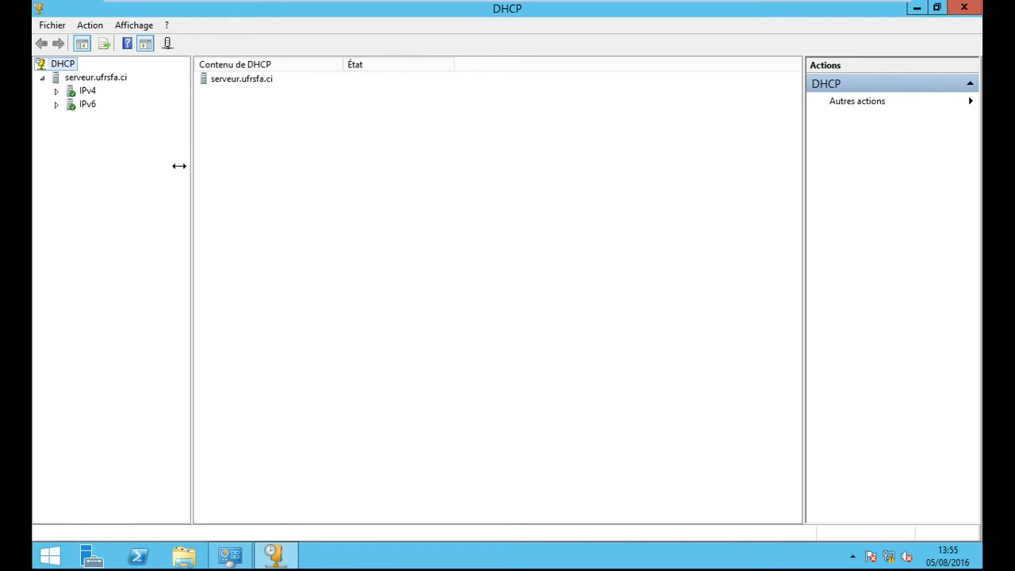
{"action": "left_click", "coordinate": [56, 91]}
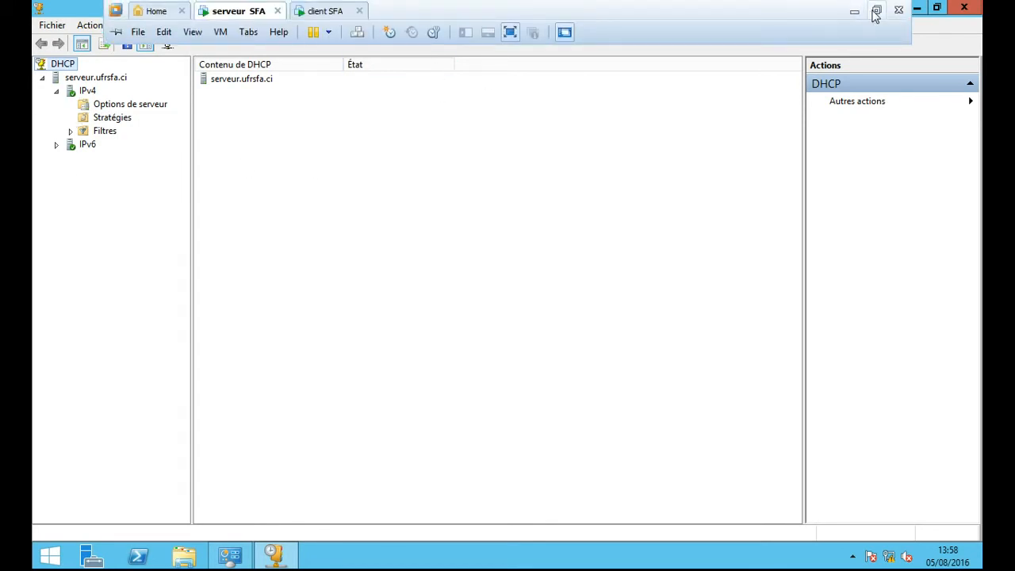
- Switch the serveur SFA virtual machine's network adapter from NAT to Bridged
{"action": "left_click", "coordinate": [877, 14]}
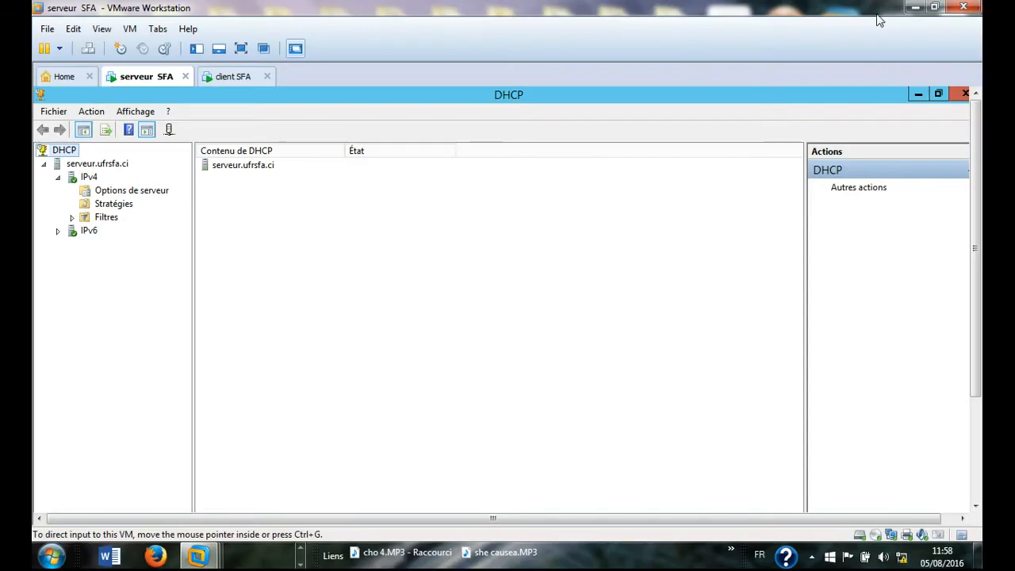
{"action": "double_click", "coordinate": [891, 536]}
{"action": "left_click", "coordinate": [540, 160]}
{"action": "left_click", "coordinate": [616, 491]}
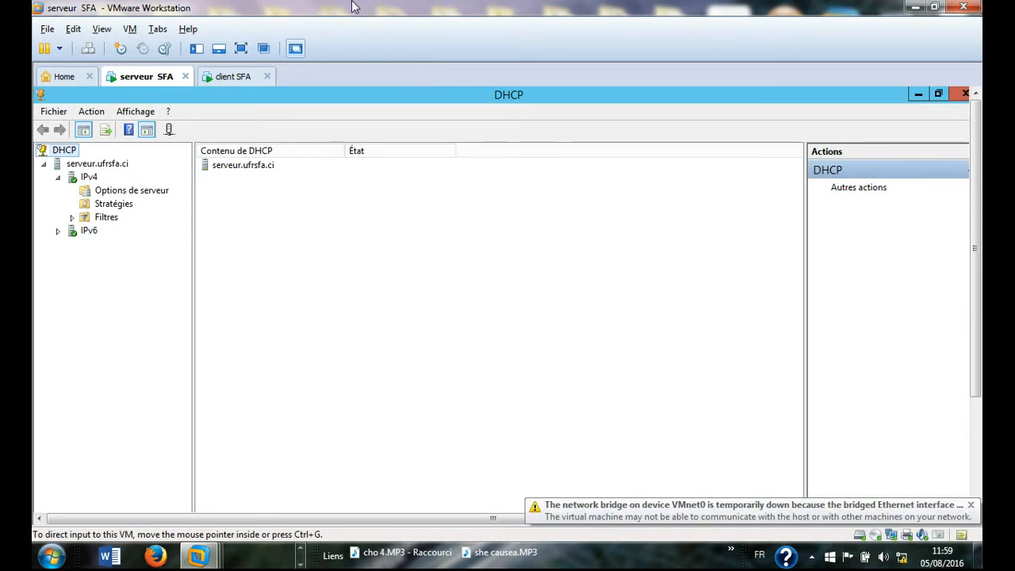
- Restore and re-maximize the VMware window, then switch to the client SFA machine
{"action": "left_click", "coordinate": [934, 7]}
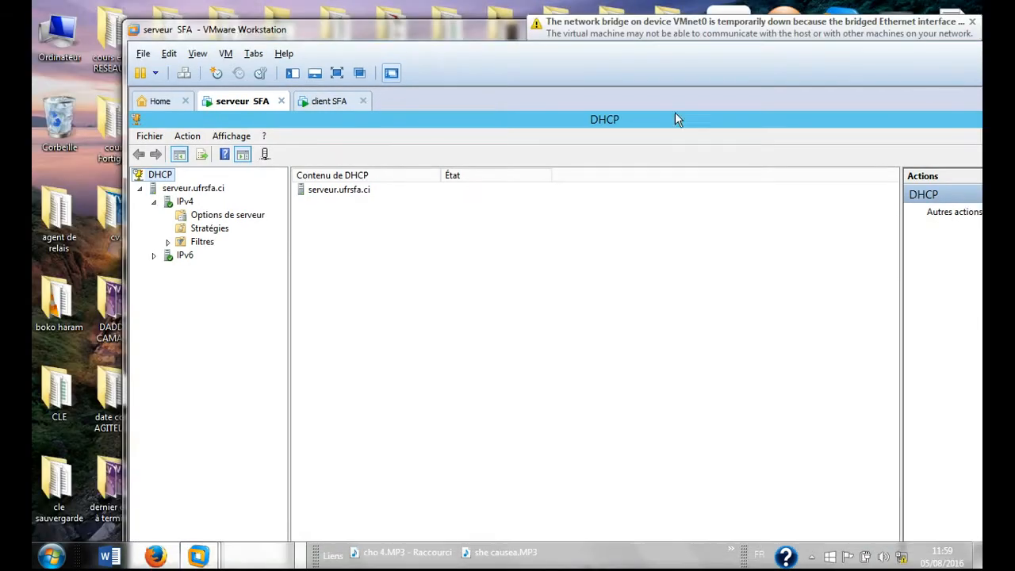
{"action": "double_click", "coordinate": [461, 33]}
{"action": "left_click", "coordinate": [230, 76]}
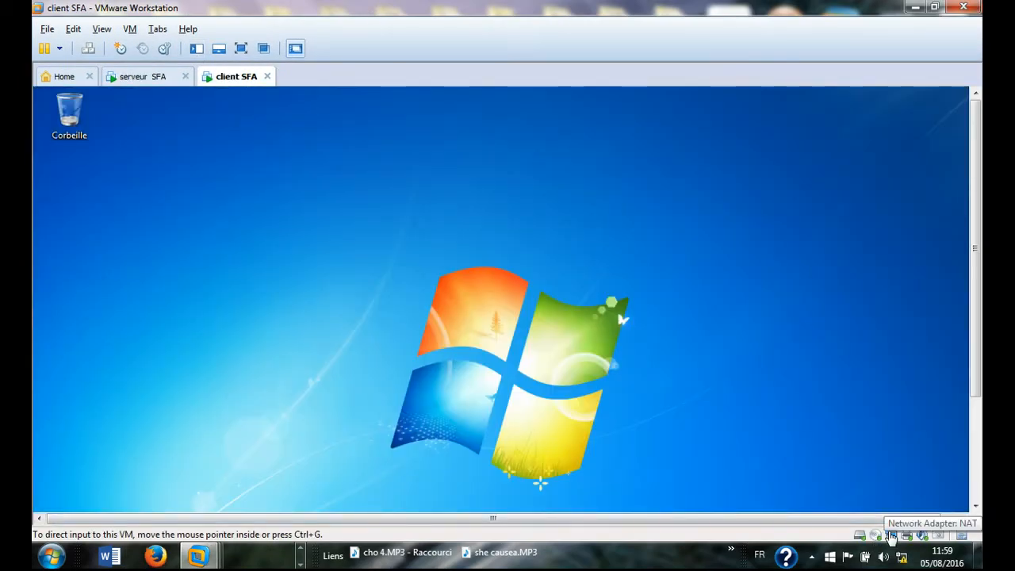
- Set the client SFA virtual machine's network adapter to Bridged
{"action": "double_click", "coordinate": [891, 537]}
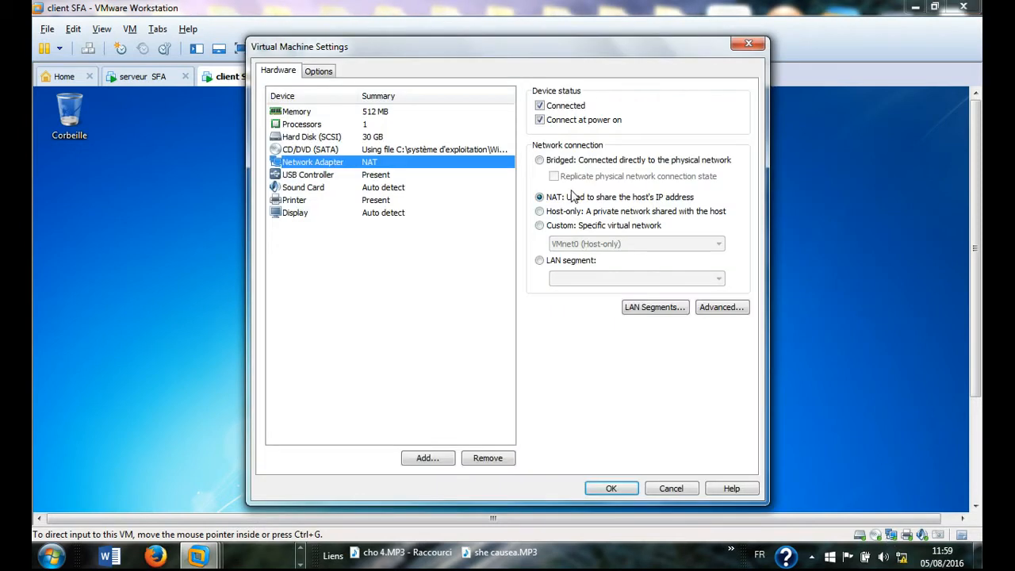
{"action": "left_click", "coordinate": [542, 160]}
{"action": "left_click", "coordinate": [624, 489]}
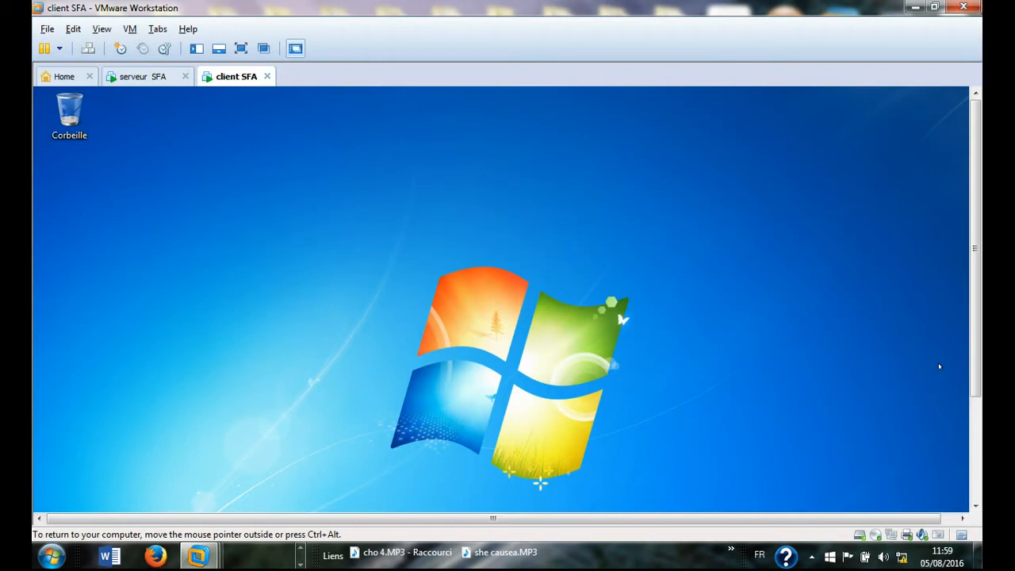
- Return to the client SFA machine and show its Windows 7 desktop full screen
{"action": "left_click", "coordinate": [143, 77]}
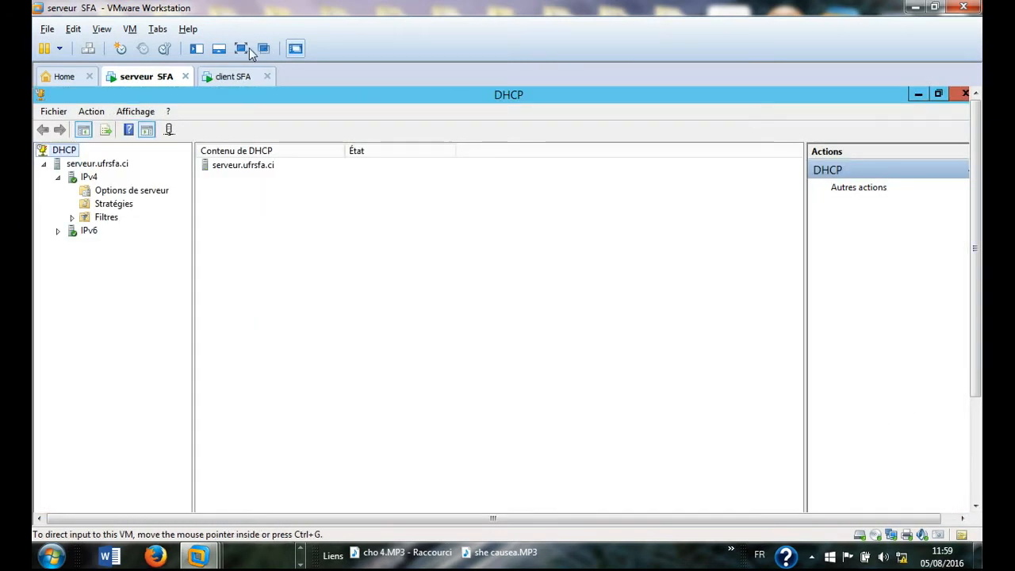
{"action": "left_click", "coordinate": [228, 77]}
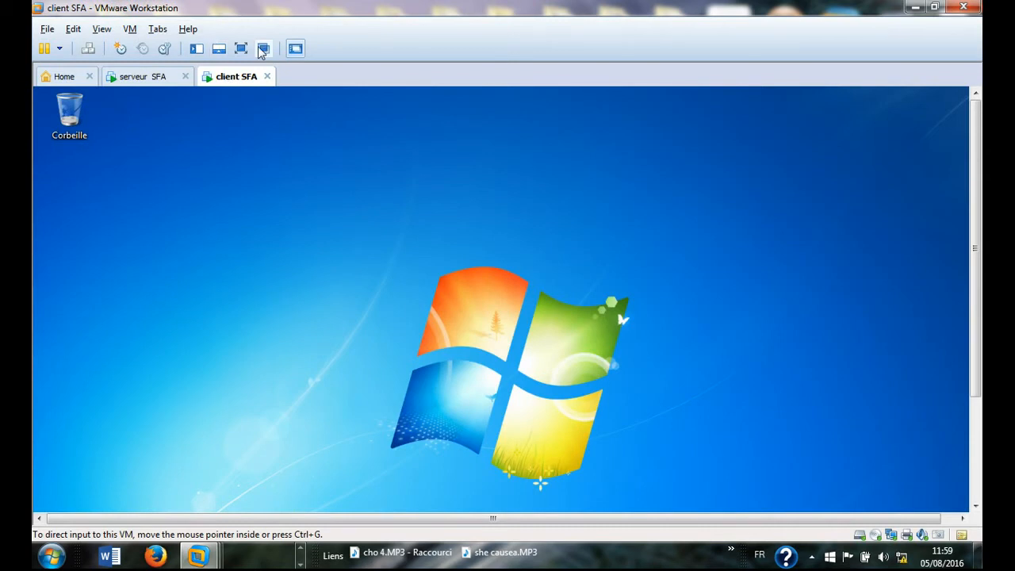
{"action": "left_click", "coordinate": [242, 48]}
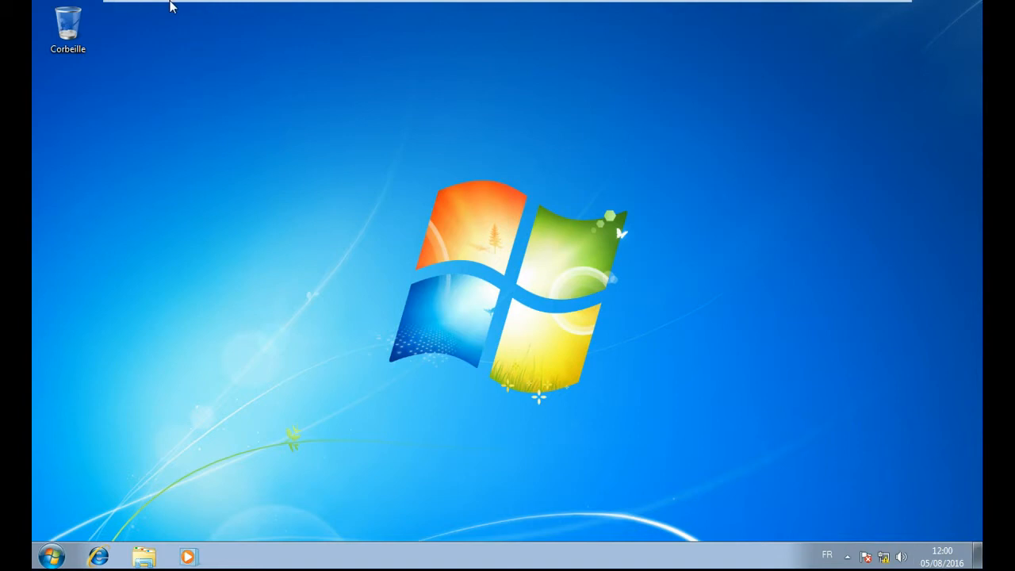
- Return to the serveur SFA machine's DHCP console and bring up the IPv4 actions menu, cancelling a New Scope attempt
{"action": "left_click", "coordinate": [235, 15]}
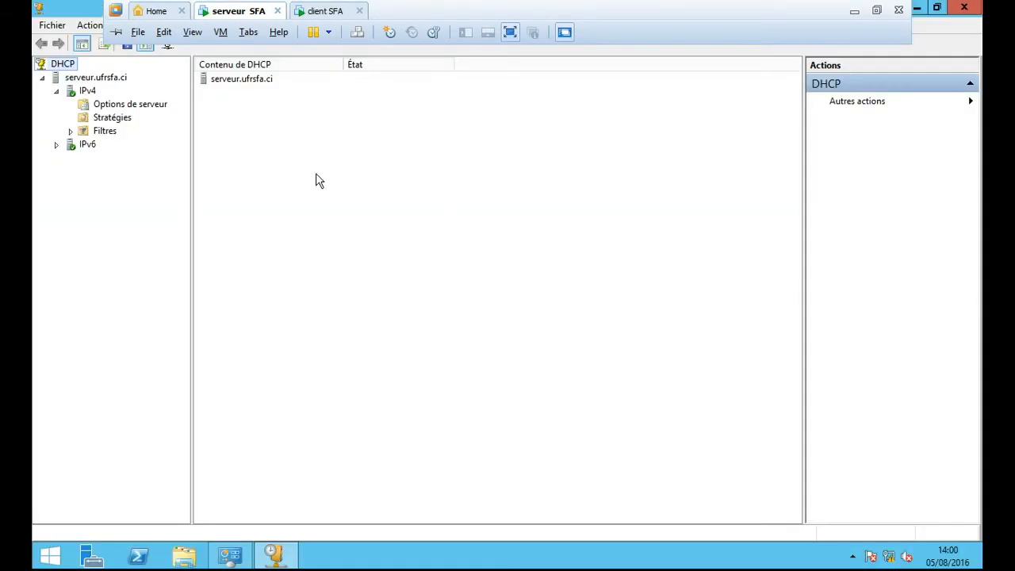
{"action": "right_click", "coordinate": [89, 95]}
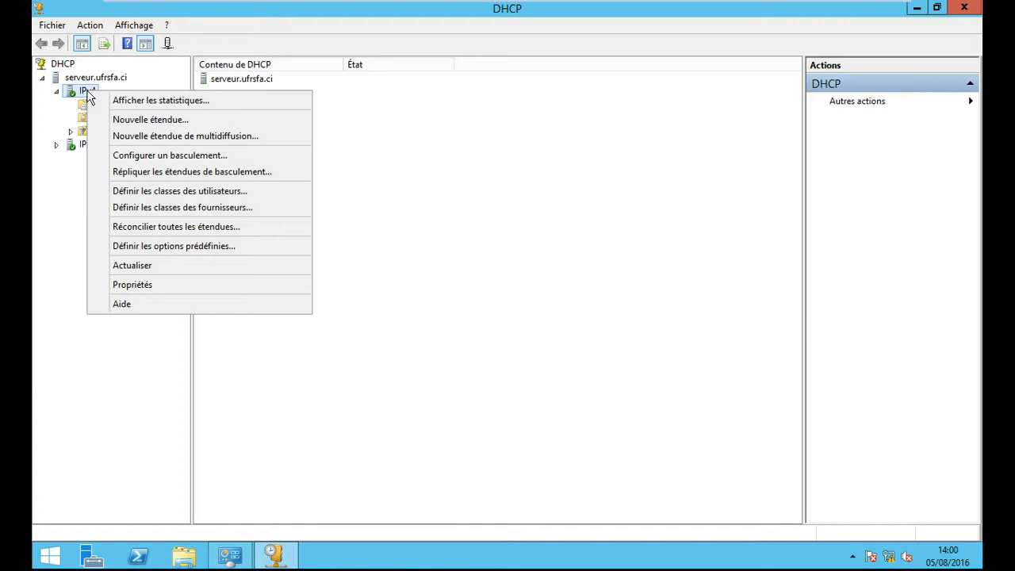
{"action": "left_click", "coordinate": [121, 119]}
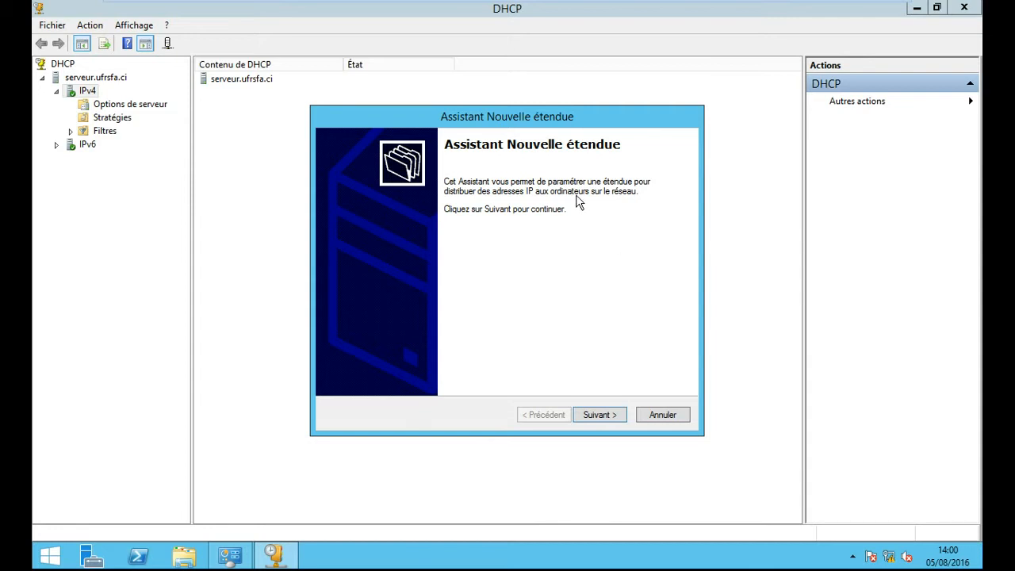
{"action": "left_click", "coordinate": [663, 414]}
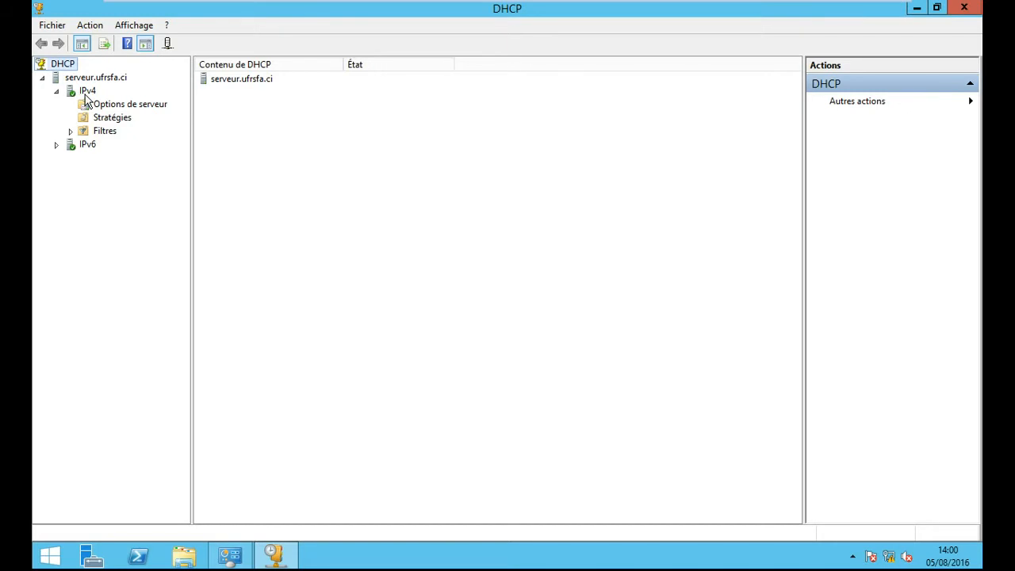
{"action": "right_click", "coordinate": [86, 91]}
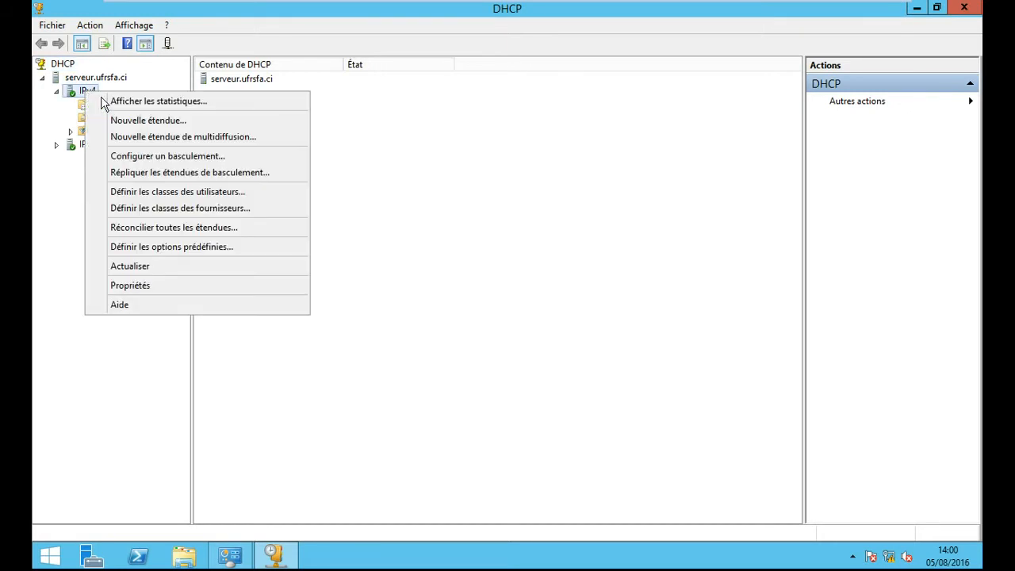
- Launch the New Scope wizard and name the scope 'etendue gi'
{"action": "left_click", "coordinate": [163, 124]}
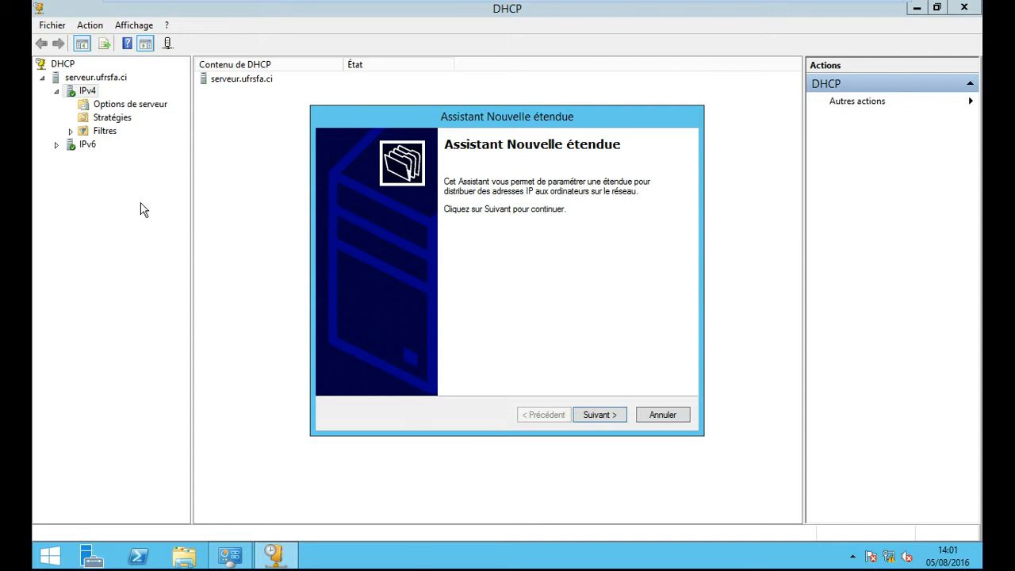
{"action": "left_click", "coordinate": [610, 418]}
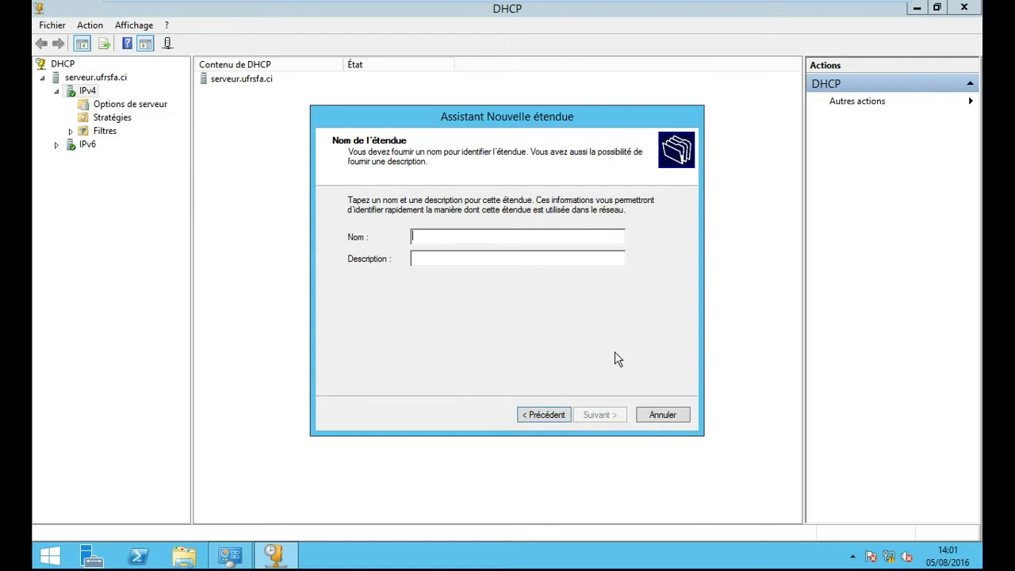
{"action": "type", "text": "e"}
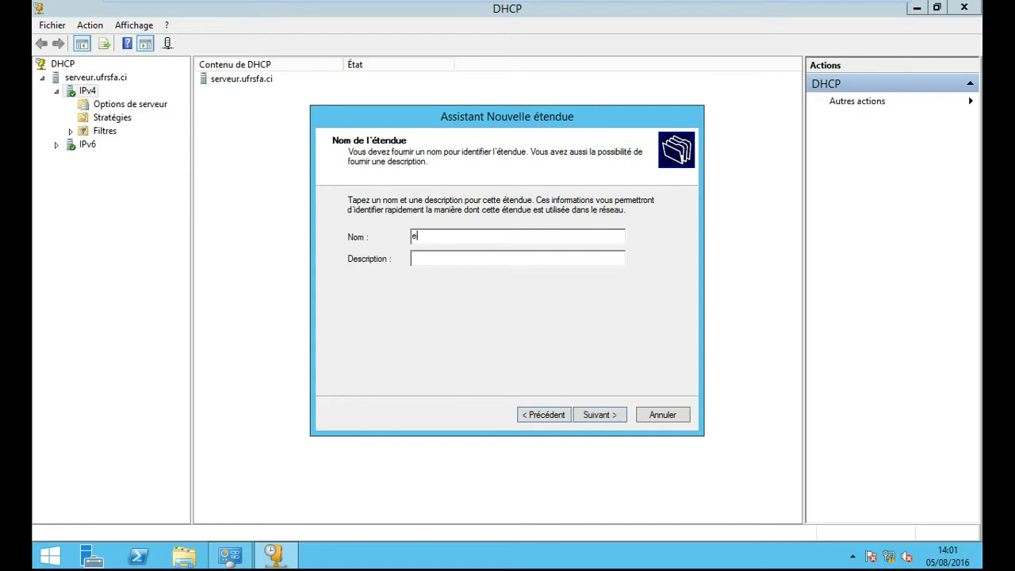
{"action": "type", "text": "tendue gi"}
{"action": "left_click", "coordinate": [600, 415]}
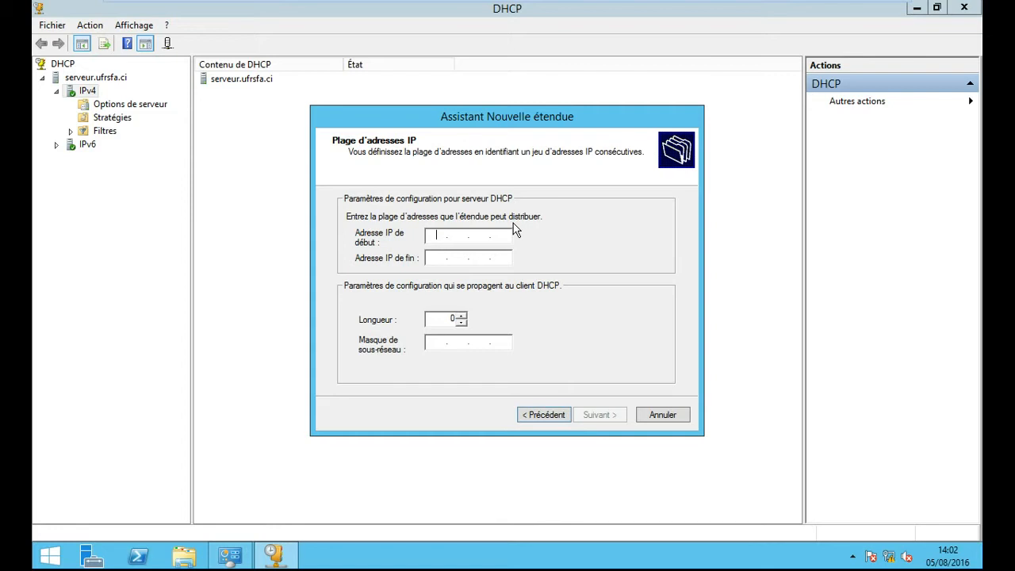
- Enter 192.168.40.10 as the scope's start IP address
{"action": "type", "text": "192 . 168 . 40 . 10"}
- Set the end address to 192.168.40.253, keeping length 24 / 255.255.255.0, and continue
{"action": "left_click", "coordinate": [432, 258]}
{"action": "type", "text": "192 . 168 . "}
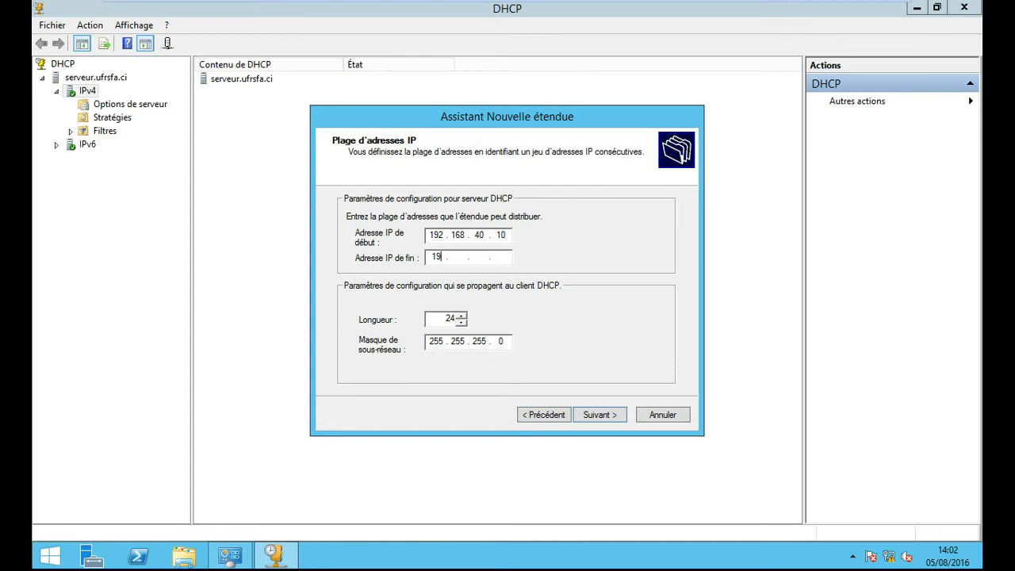
{"action": "type", "text": "40 . 253"}
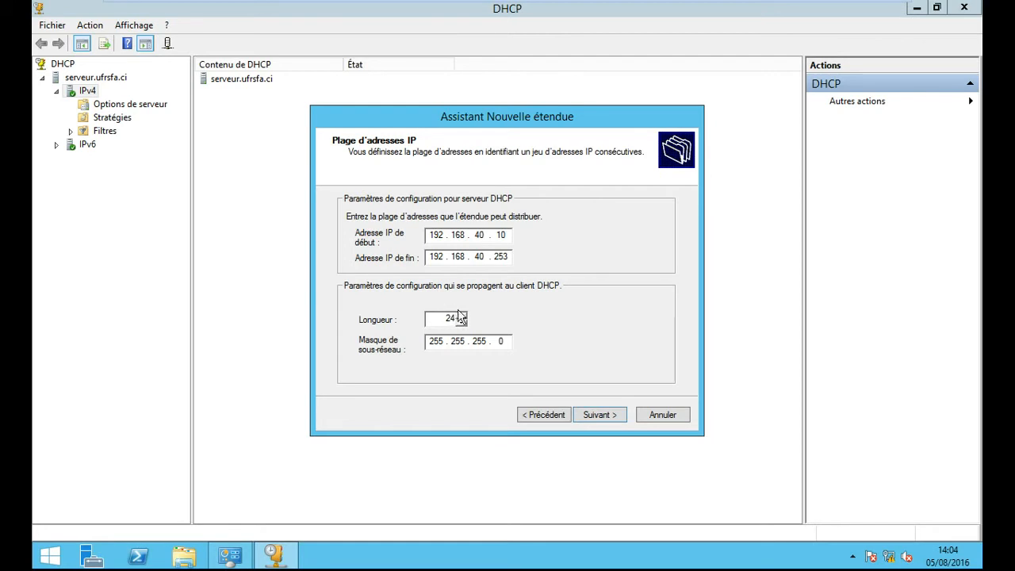
{"action": "left_click", "coordinate": [612, 411]}
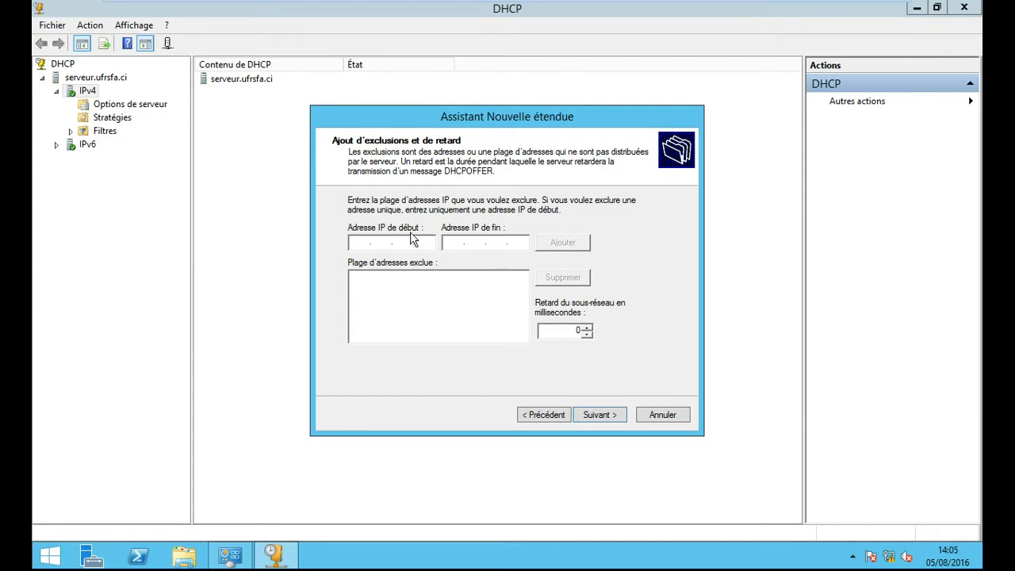
- Add the exclusion range 192.168.40.10–192.168.40.15 to the scope and continue
{"action": "type", "text": "192 . 168 . 40 . 10"}
{"action": "left_click", "coordinate": [458, 241]}
{"action": "type", "text": "192 . 168 . 40 . 15"}
{"action": "left_click", "coordinate": [575, 242]}
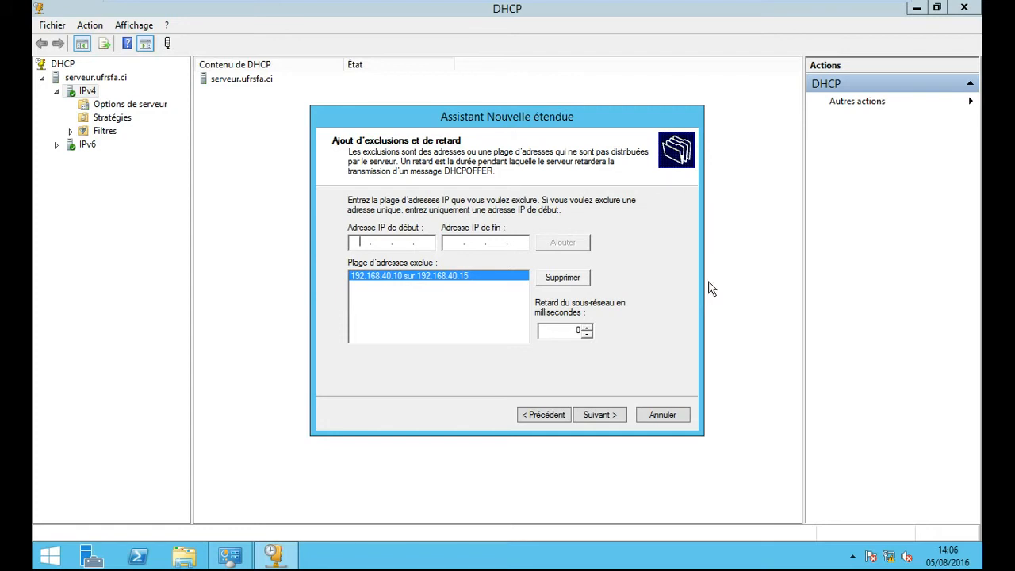
{"action": "left_click", "coordinate": [601, 418]}
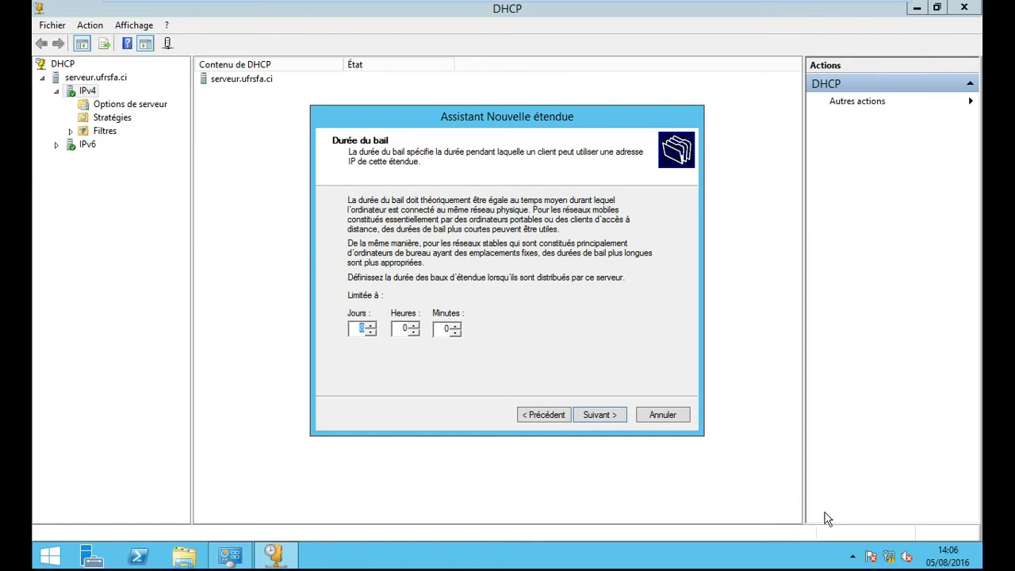
- Keep the 8-day lease and choose to configure the scope's DHCP options now
{"action": "left_click", "coordinate": [603, 414]}
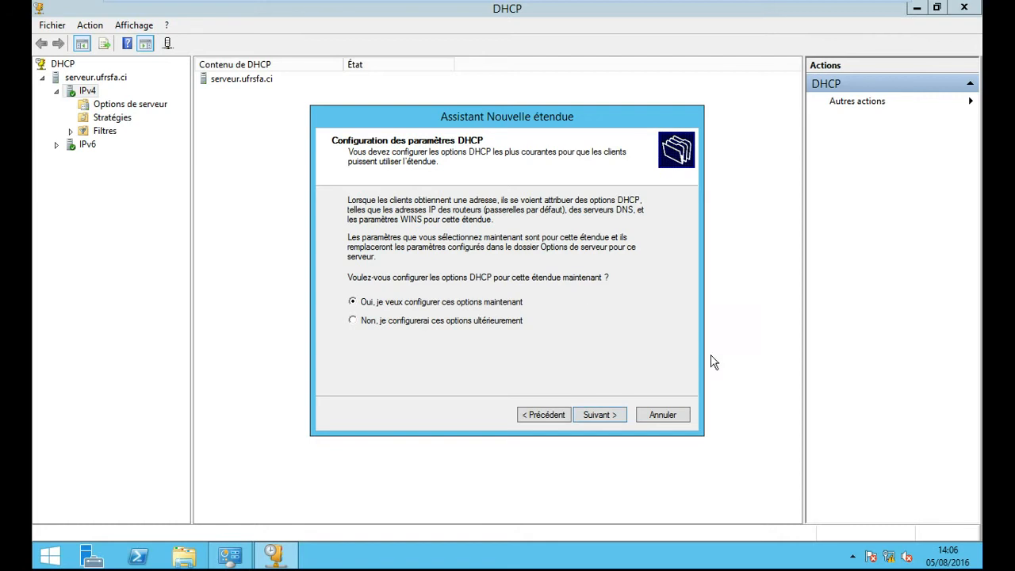
{"action": "left_click", "coordinate": [610, 420]}
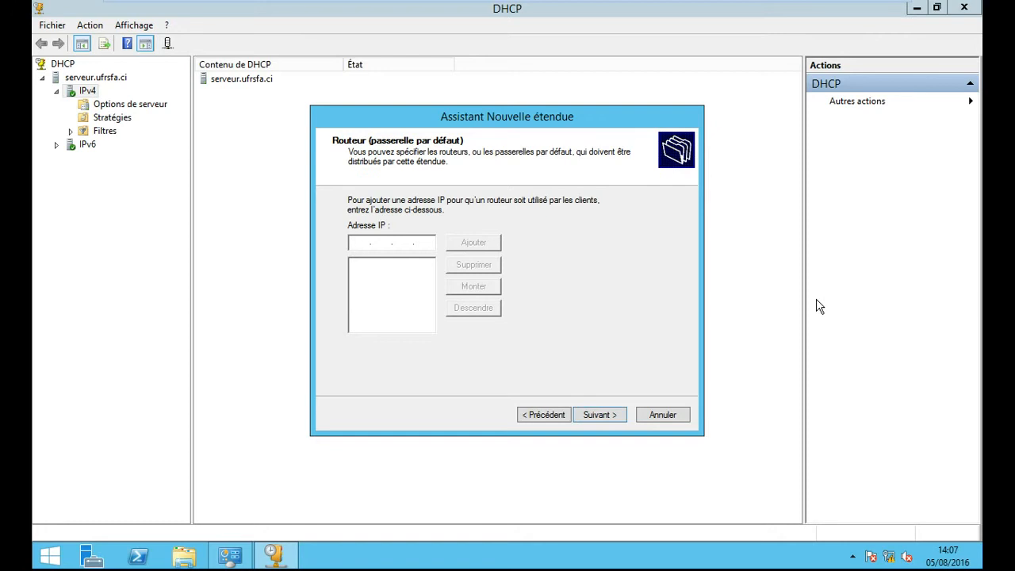
- Add 192.168.40.254 as the scope's router (default gateway) address
{"action": "type", "text": "192 . 168 . 40 . 254"}
{"action": "left_click", "coordinate": [475, 244]}
- Accept DNS settings ufrsfa.ci / 192.168.40.1, skip WINS, activate the scope and finish the wizard
{"action": "left_click", "coordinate": [602, 419]}
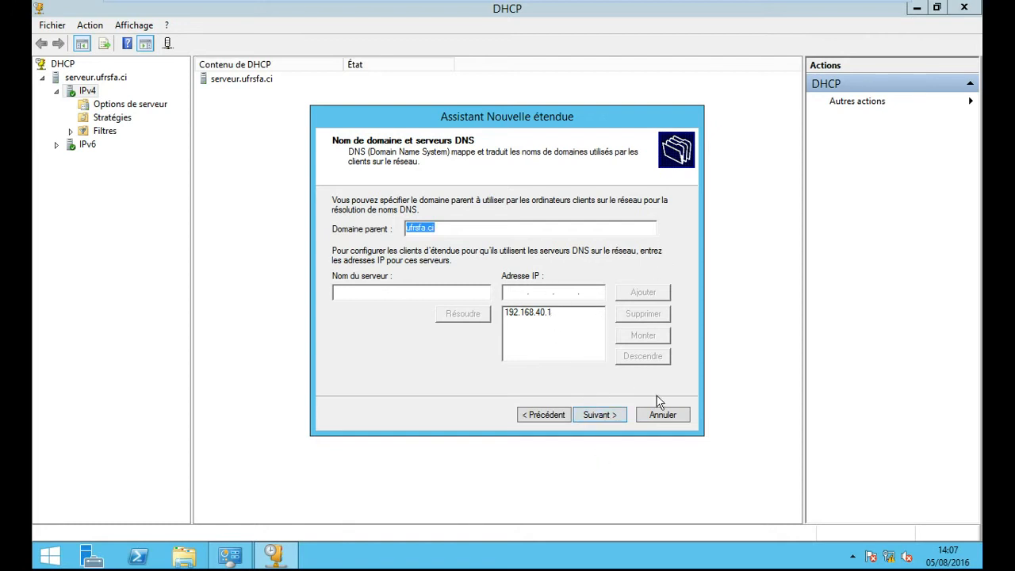
{"action": "left_click", "coordinate": [601, 415]}
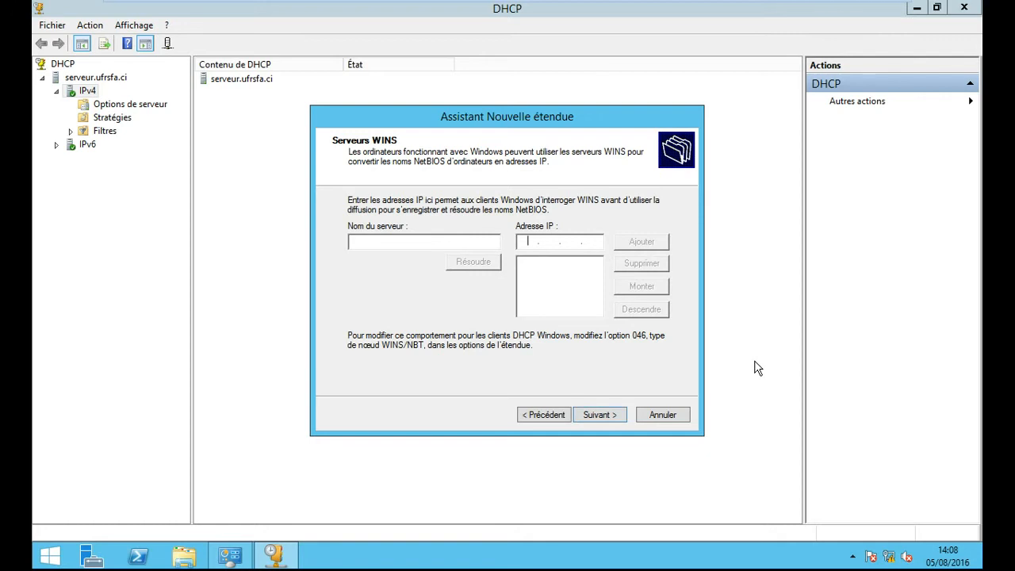
{"action": "left_click", "coordinate": [608, 415]}
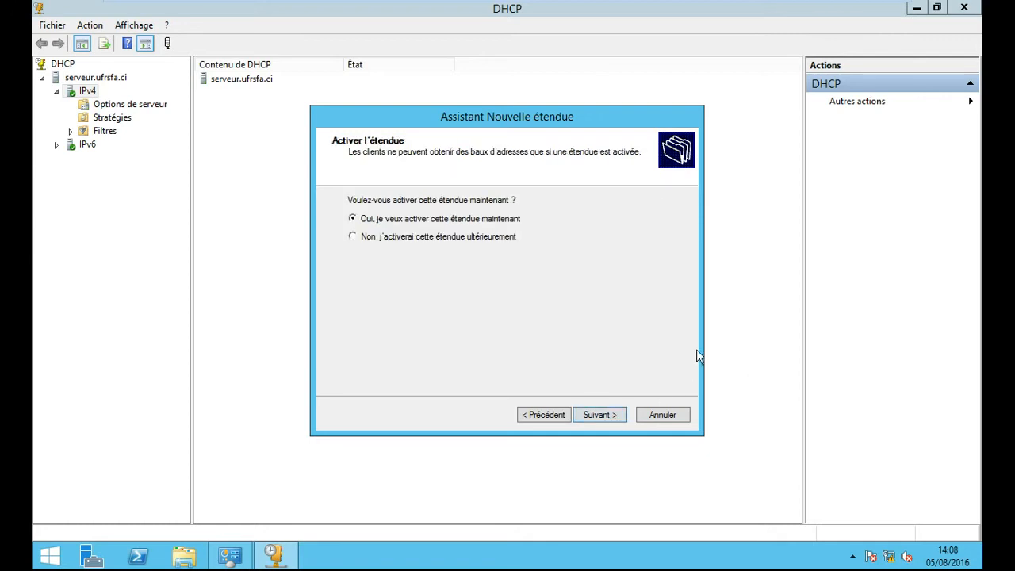
{"action": "left_click", "coordinate": [604, 420]}
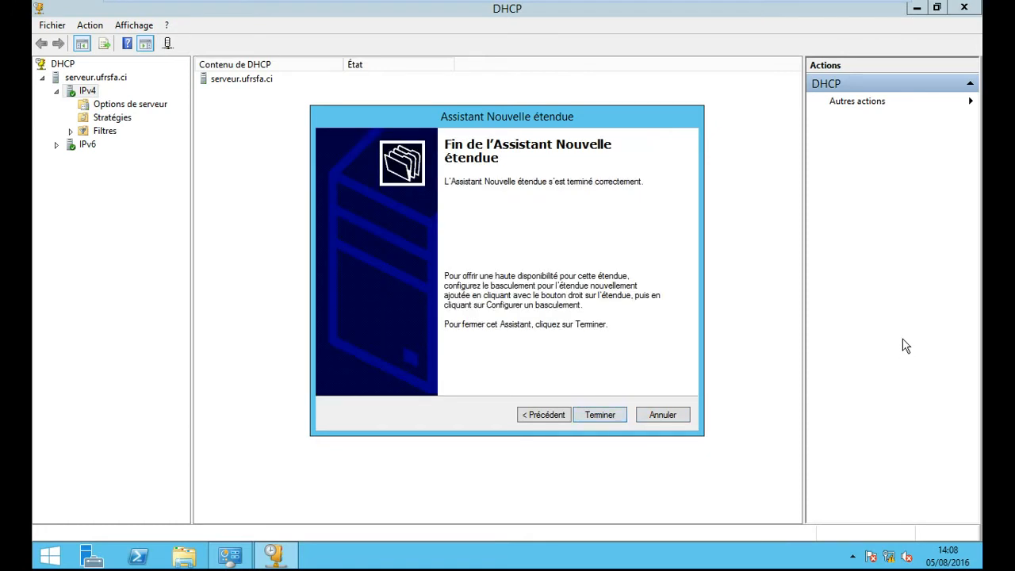
{"action": "left_click", "coordinate": [600, 415]}
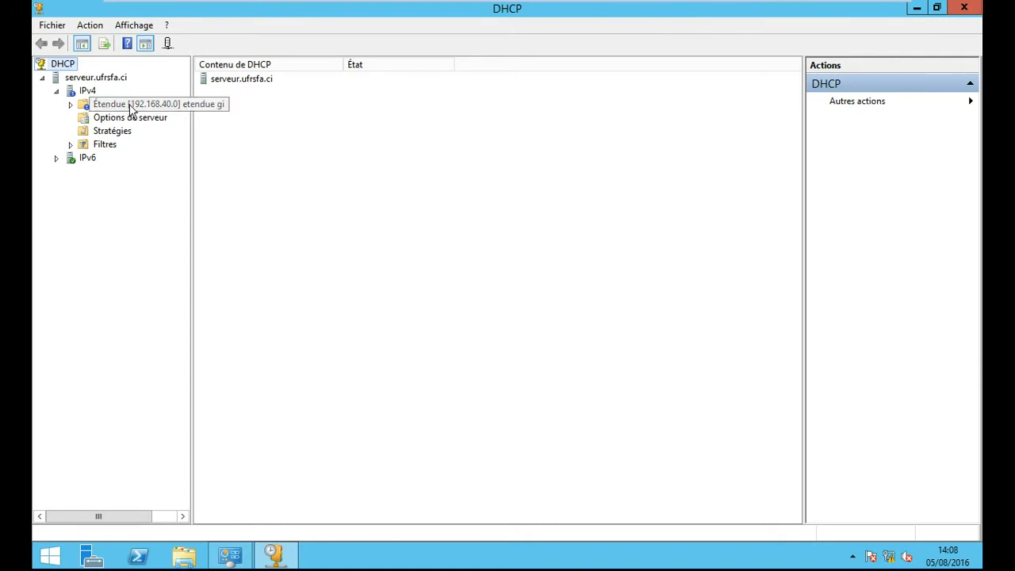
- Expand the Étendue [192.168.40.0] scope, check its actions, then refresh the IPv4 branch
{"action": "left_click", "coordinate": [71, 105]}
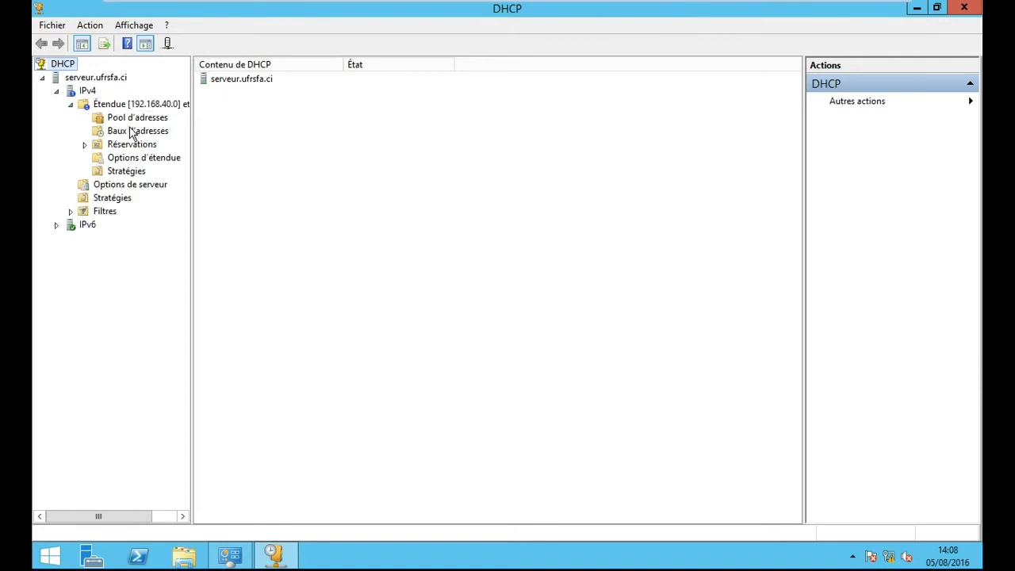
{"action": "right_click", "coordinate": [85, 106]}
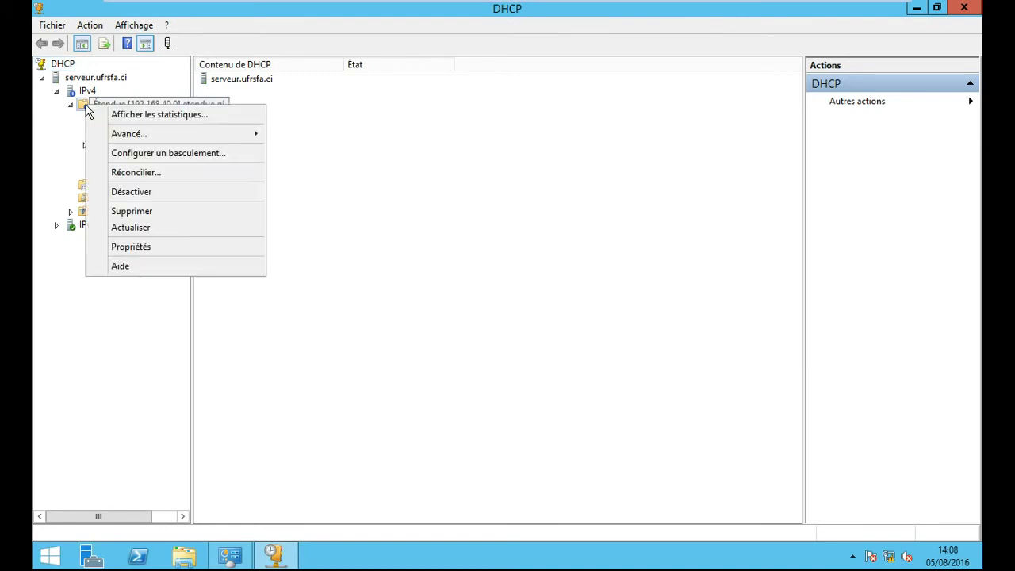
{"action": "left_click", "coordinate": [378, 220]}
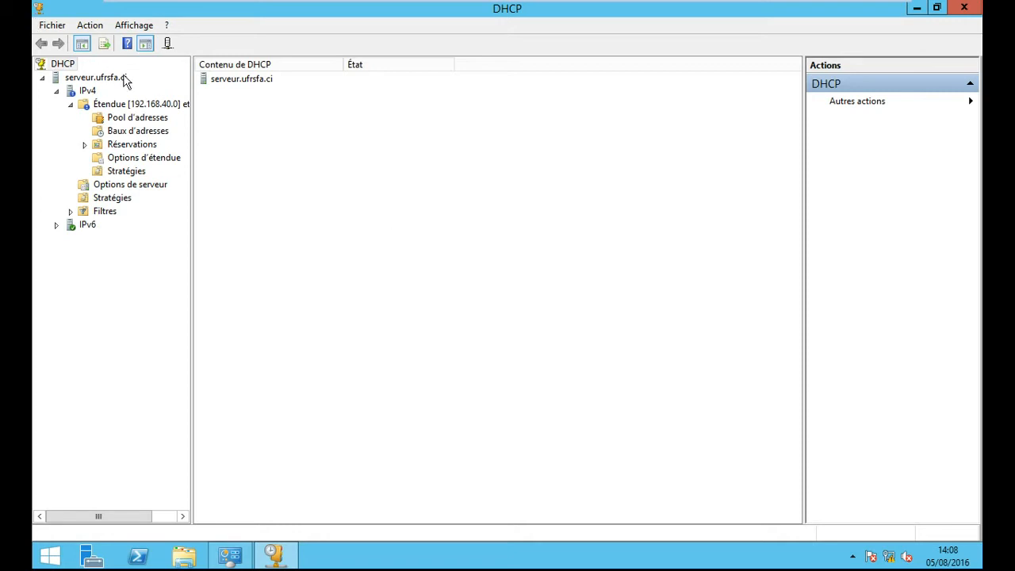
{"action": "right_click", "coordinate": [81, 103]}
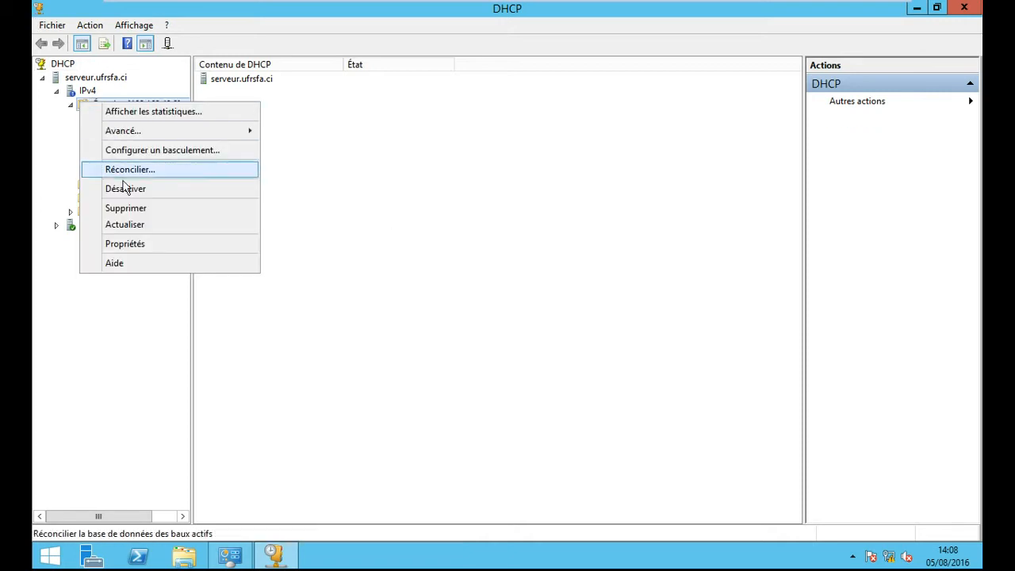
{"action": "left_click", "coordinate": [149, 231]}
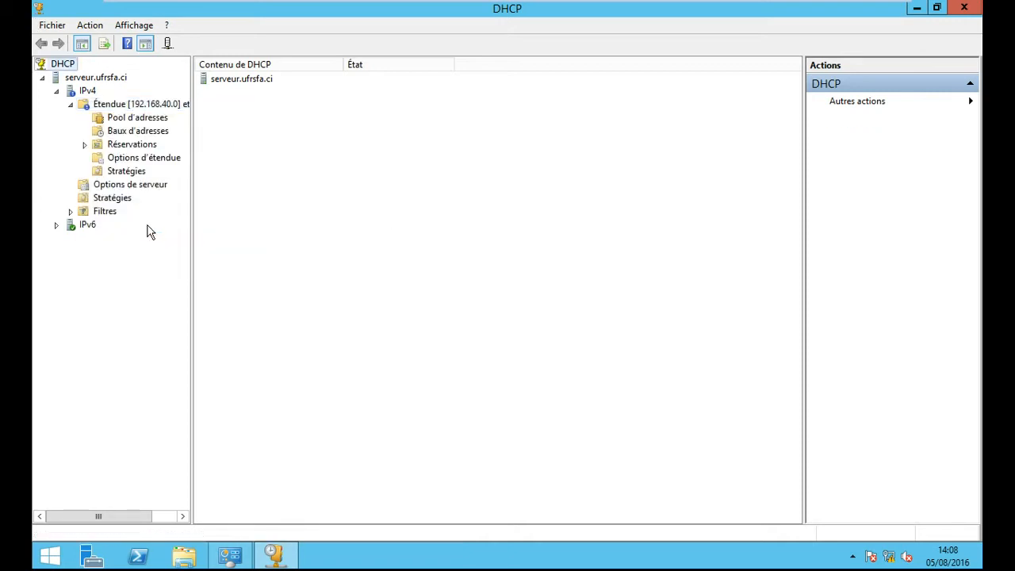
{"action": "right_click", "coordinate": [72, 92]}
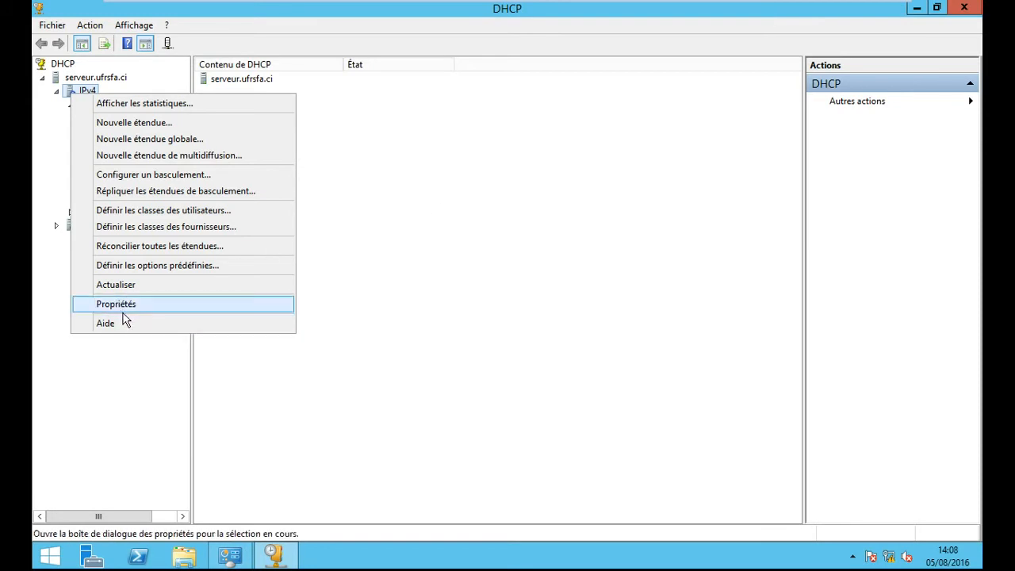
{"action": "left_click", "coordinate": [132, 286]}
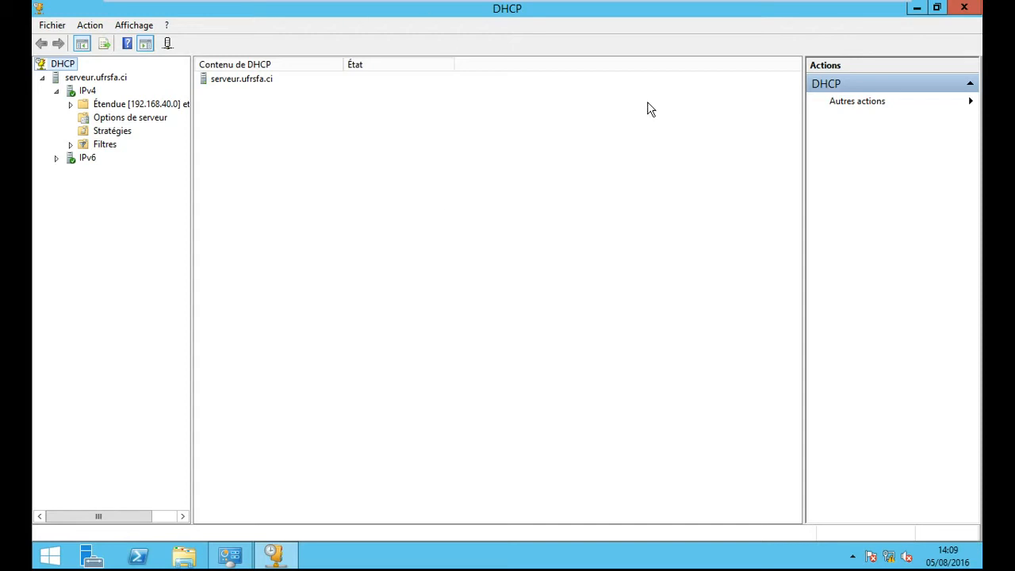
- View the scope's address pool ranges, then its still-empty Baux d'adresses list
{"action": "left_click", "coordinate": [71, 104]}
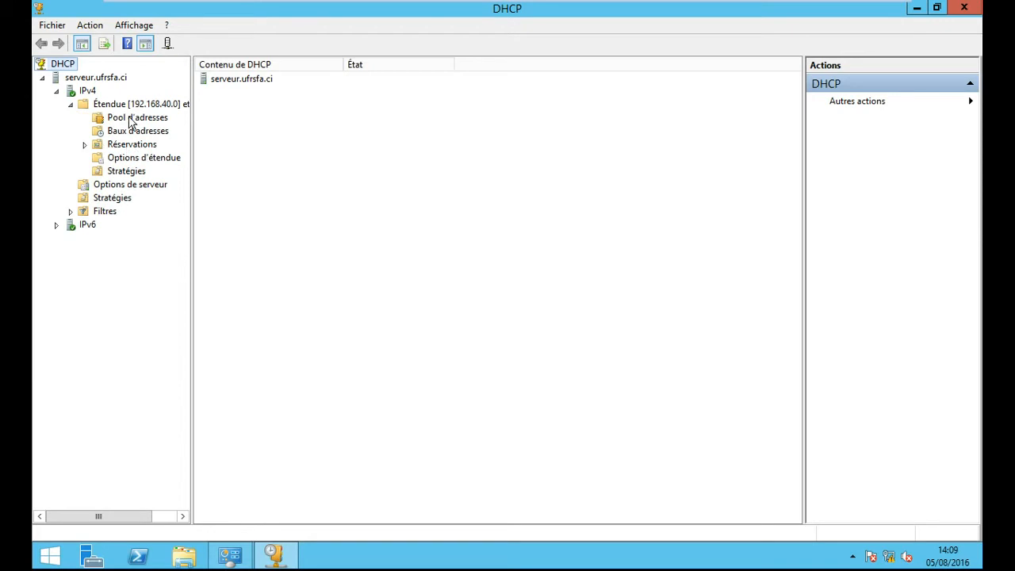
{"action": "left_click", "coordinate": [133, 125]}
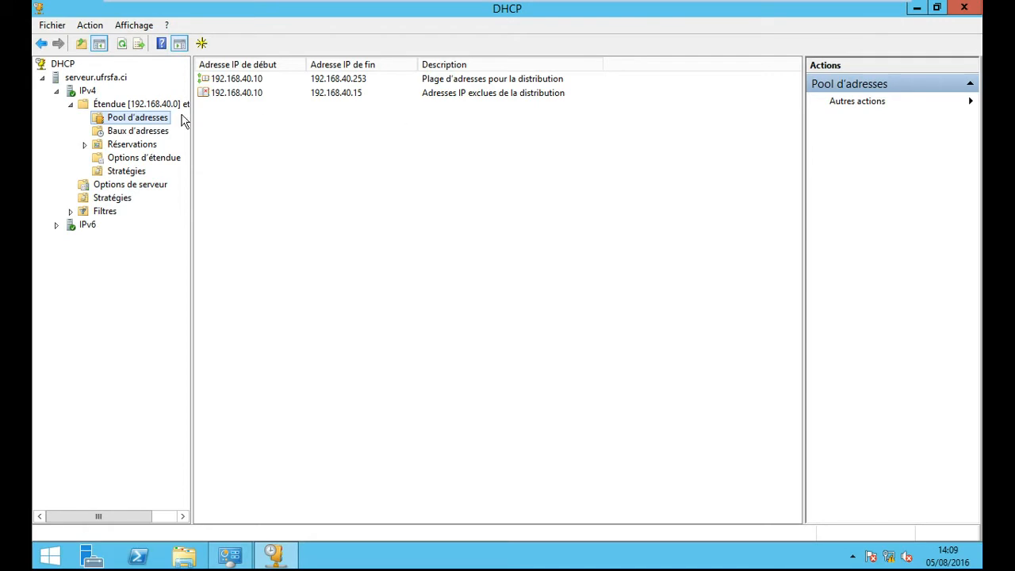
{"action": "left_click", "coordinate": [151, 133]}
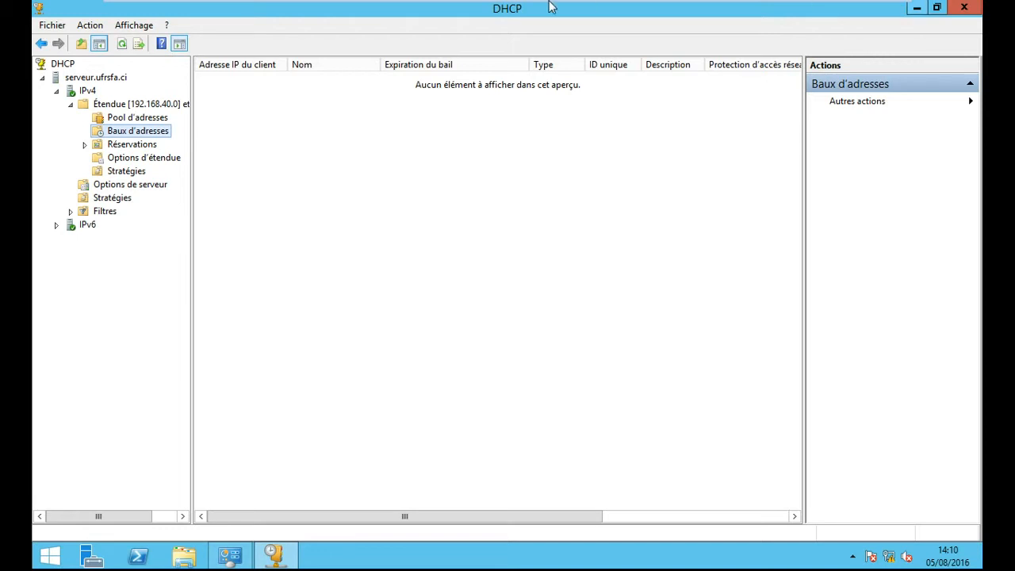
- Switch VMware Workstation to the Windows 7 client (SFA) virtual machine
{"action": "mouse_move", "coordinate": [264, 6]}
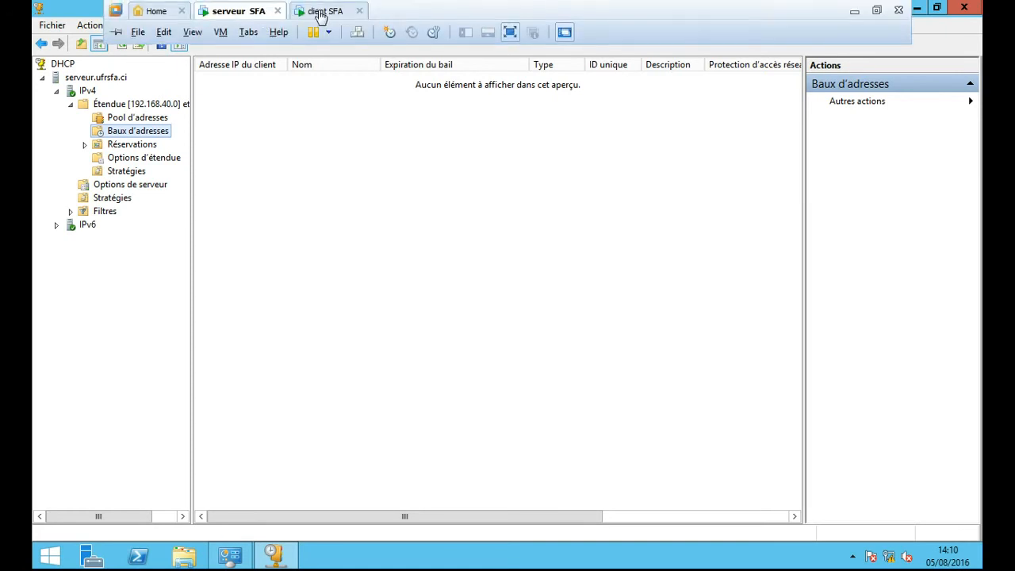
{"action": "left_click", "coordinate": [327, 11]}
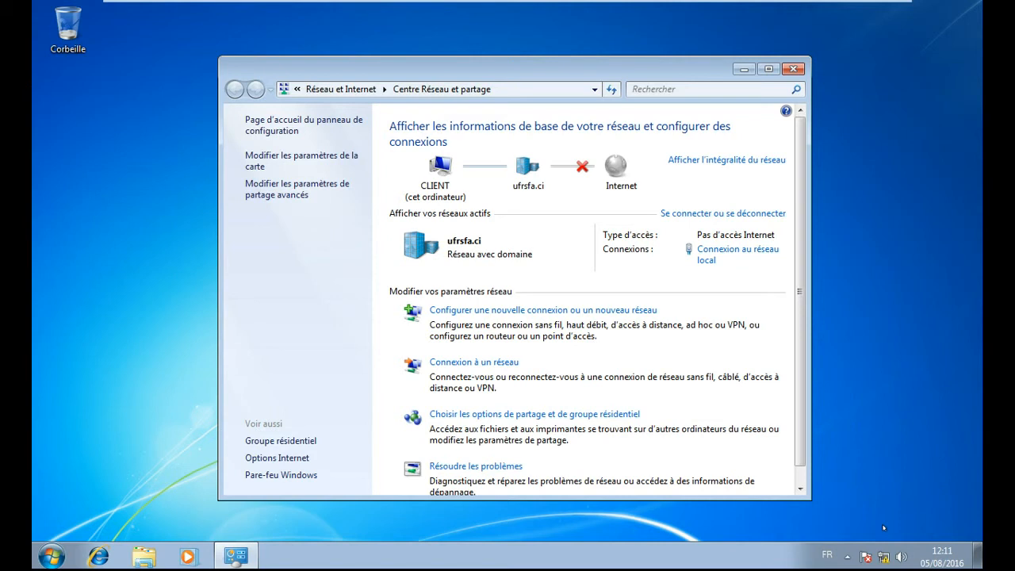
- Open the TCP/IPv4 properties of Connexion au réseau local, currently static 192.168.40.2
{"action": "left_click", "coordinate": [708, 252]}
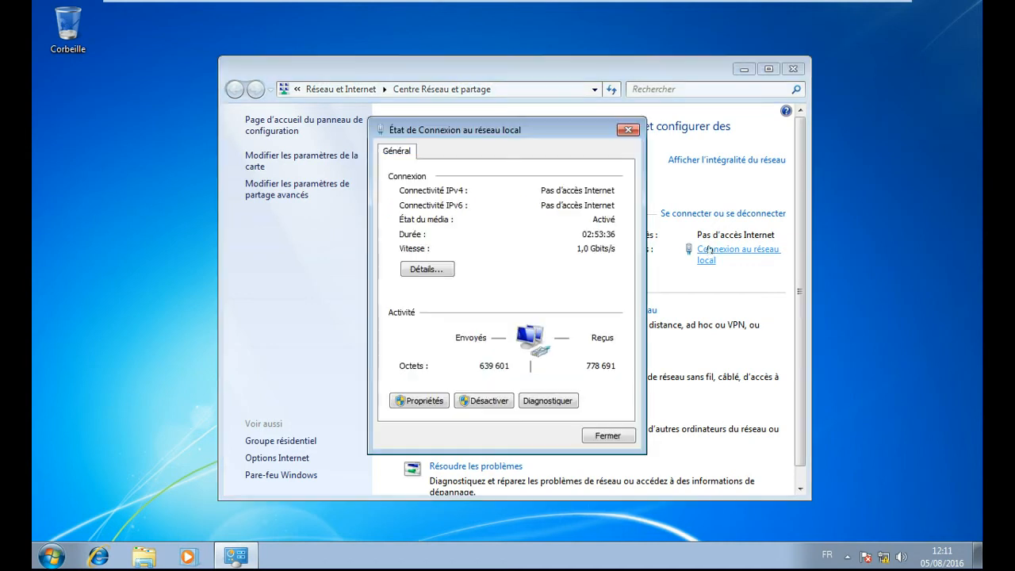
{"action": "left_click", "coordinate": [416, 400]}
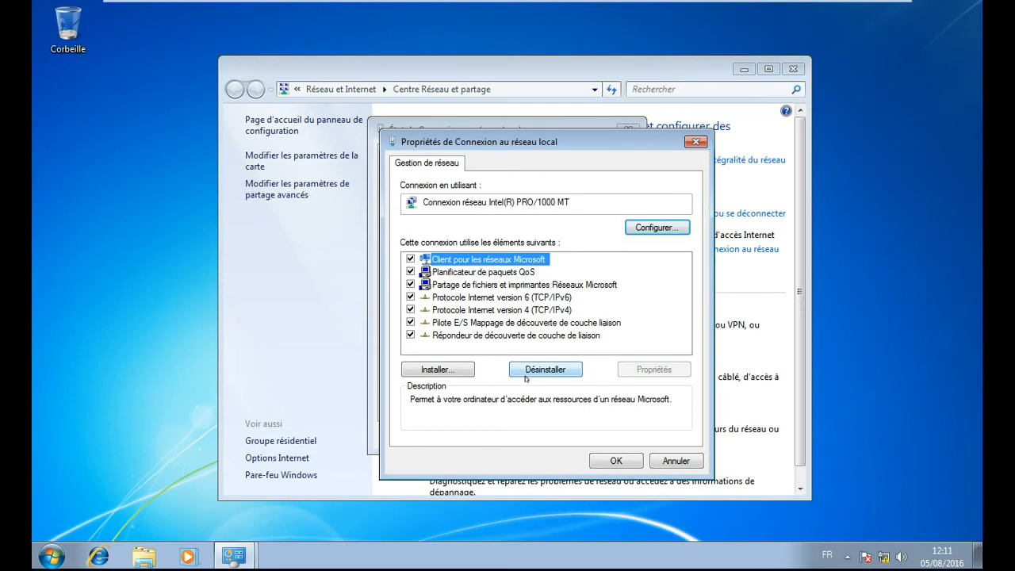
{"action": "left_click", "coordinate": [550, 310]}
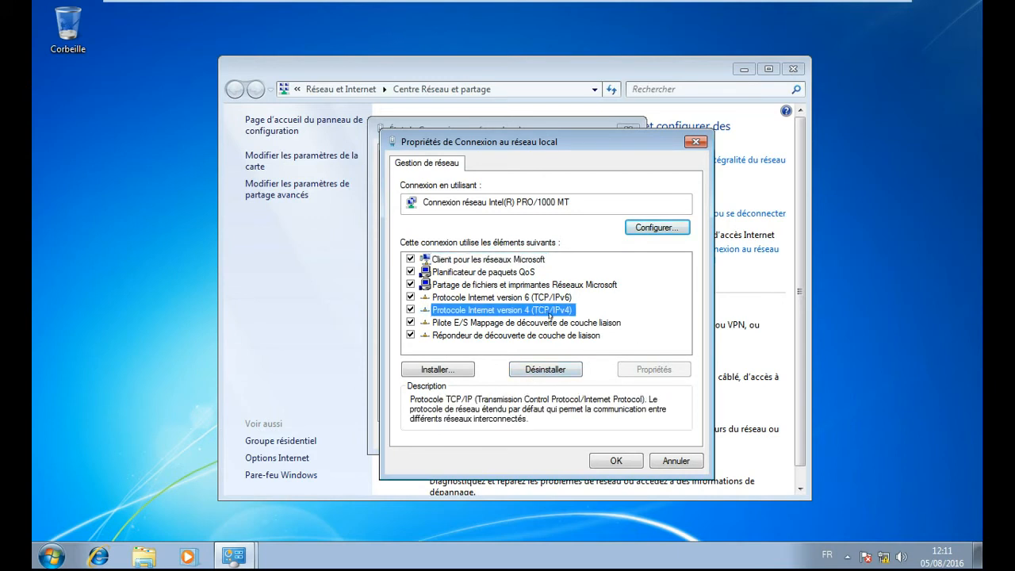
{"action": "left_click", "coordinate": [652, 369]}
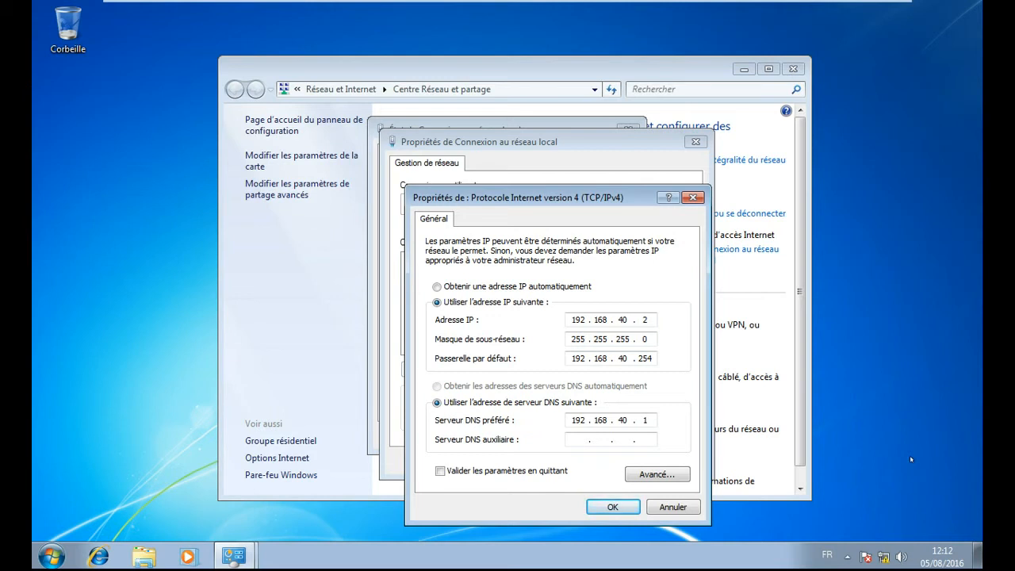
- Set IPv4 to obtain both IP address and DNS servers automatically, then confirm and close
{"action": "left_click", "coordinate": [437, 287]}
{"action": "left_click", "coordinate": [438, 387]}
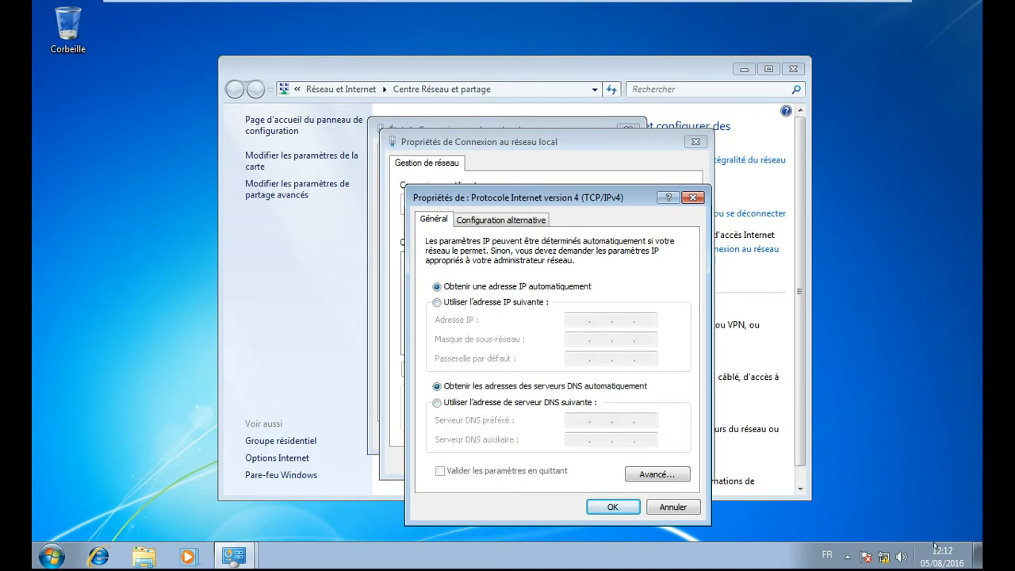
{"action": "left_click", "coordinate": [613, 507]}
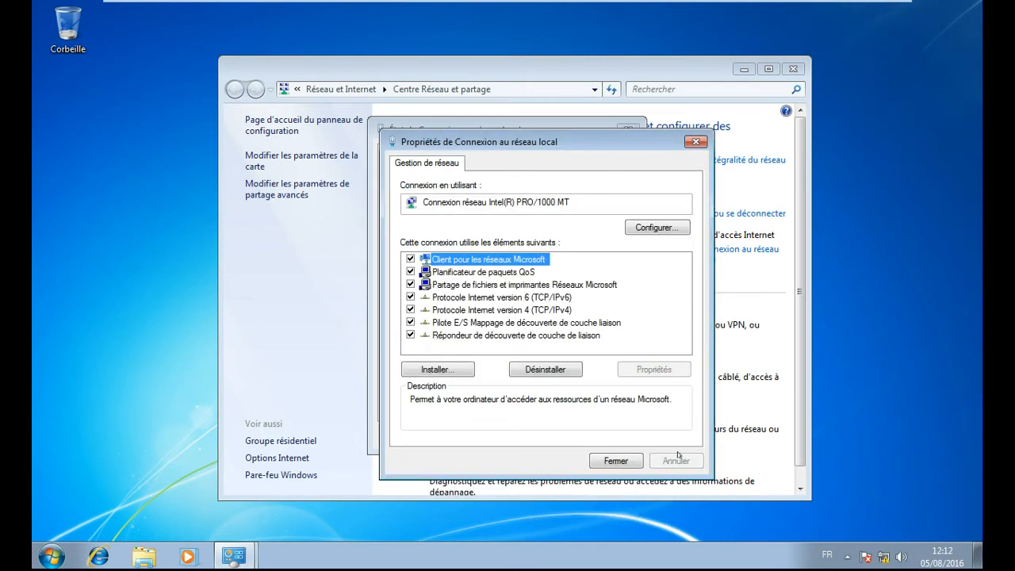
{"action": "left_click", "coordinate": [631, 458]}
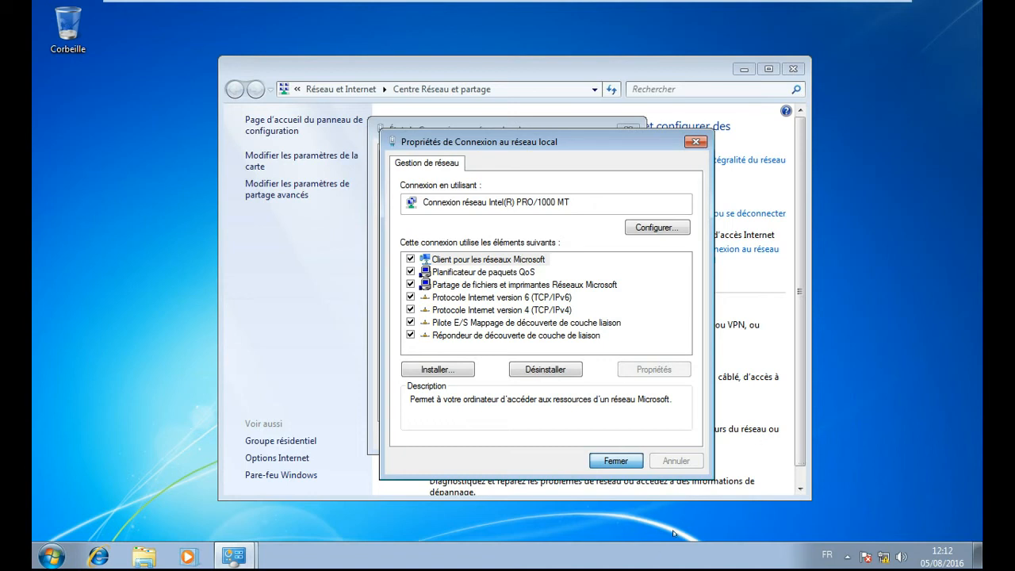
{"action": "left_click", "coordinate": [615, 460]}
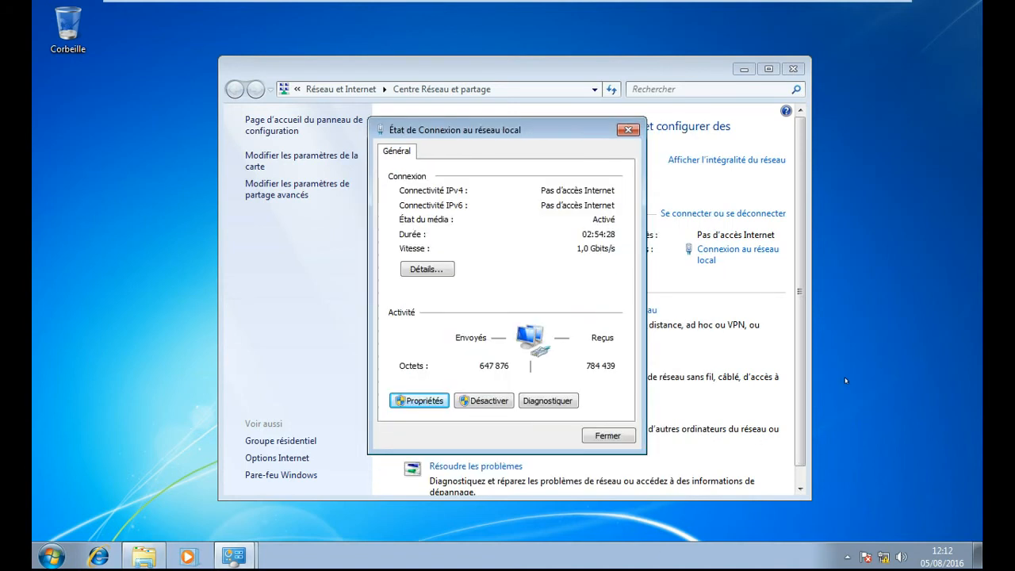
- Reopen Network and Sharing Center and check the LAN's IPv4 properties show automatic settings
{"action": "left_click", "coordinate": [609, 436]}
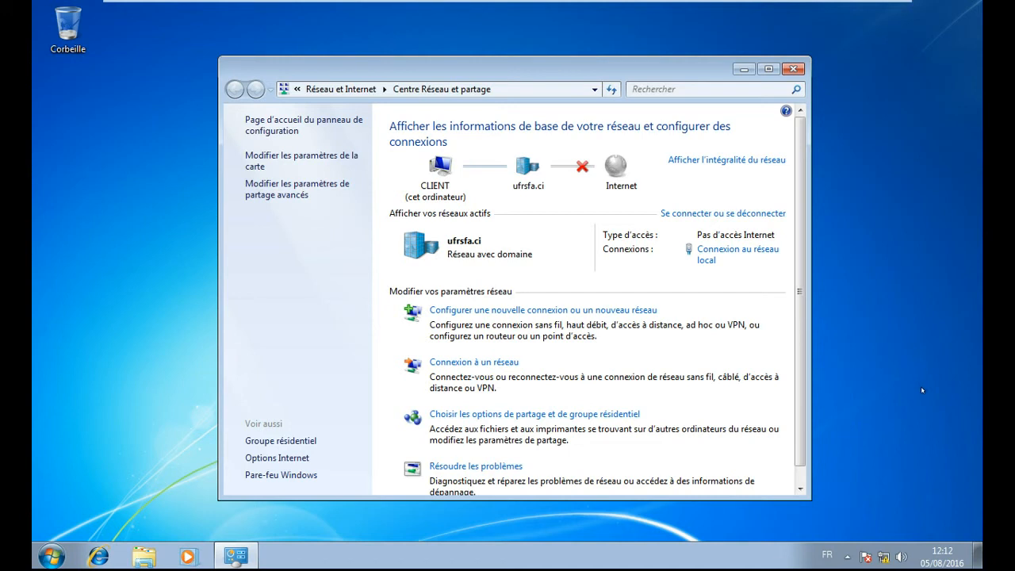
{"action": "left_click", "coordinate": [793, 69]}
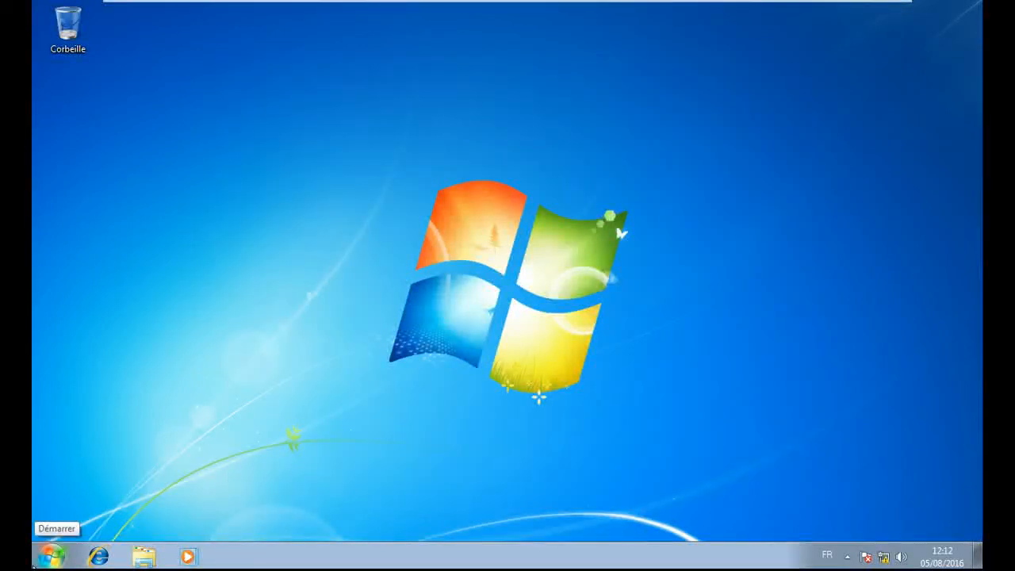
{"action": "right_click", "coordinate": [883, 557]}
{"action": "left_click", "coordinate": [878, 549]}
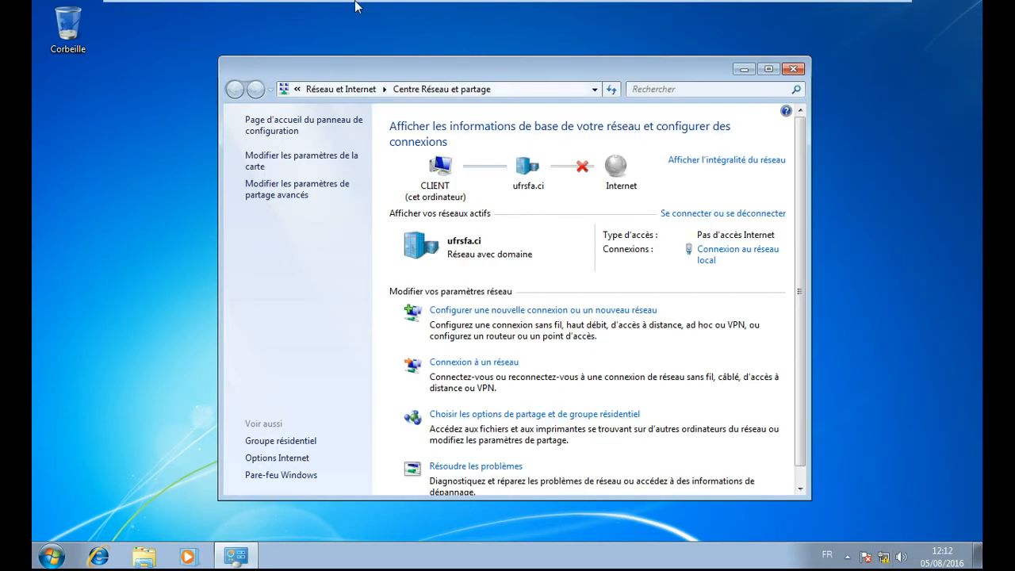
{"action": "left_click", "coordinate": [706, 252]}
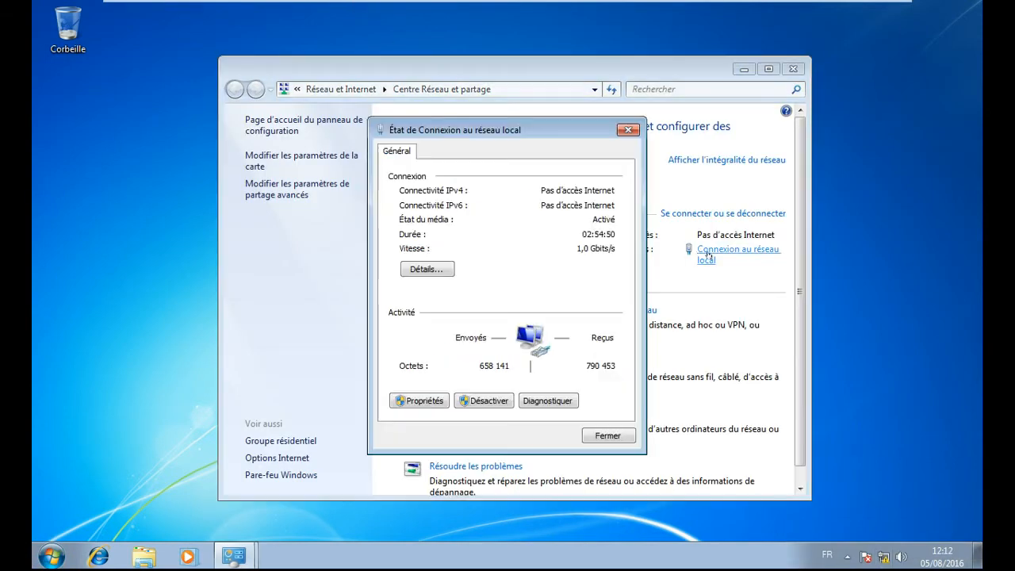
{"action": "left_click", "coordinate": [431, 401]}
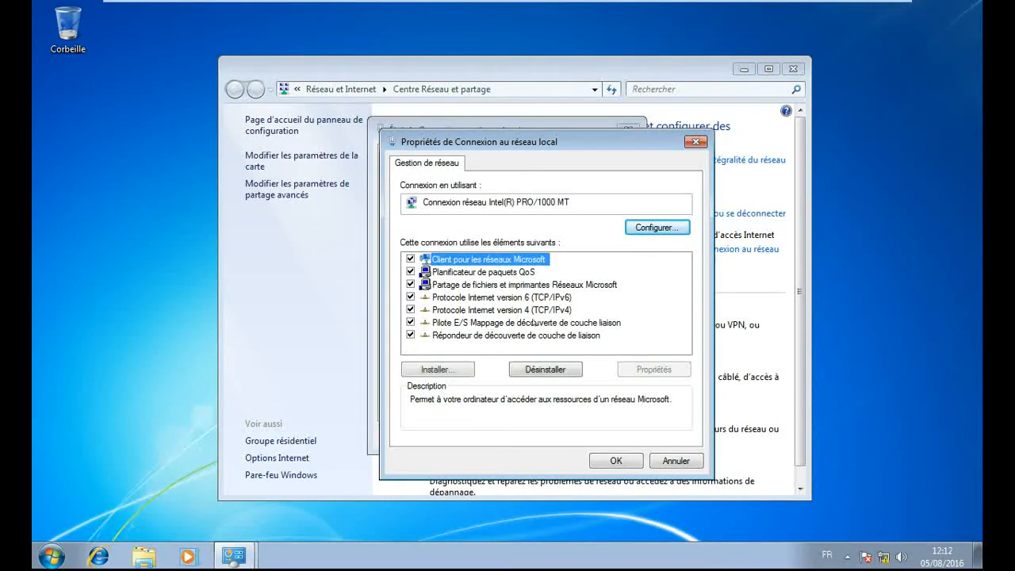
{"action": "left_click", "coordinate": [536, 310]}
{"action": "left_click", "coordinate": [654, 369]}
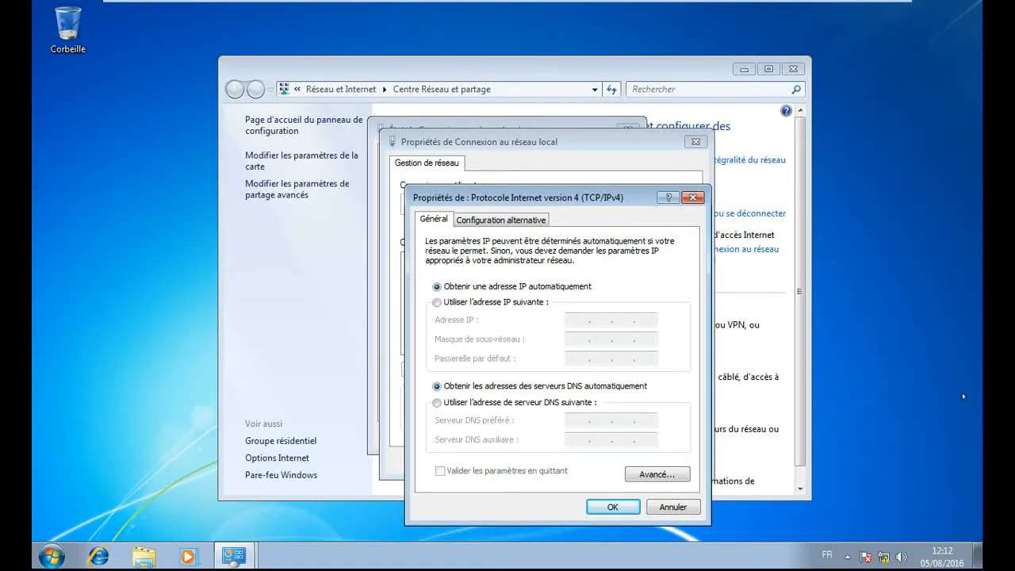
- Close the IPv4, connection properties, status and Network and Sharing Center windows
{"action": "left_click", "coordinate": [695, 197]}
{"action": "left_click", "coordinate": [695, 141]}
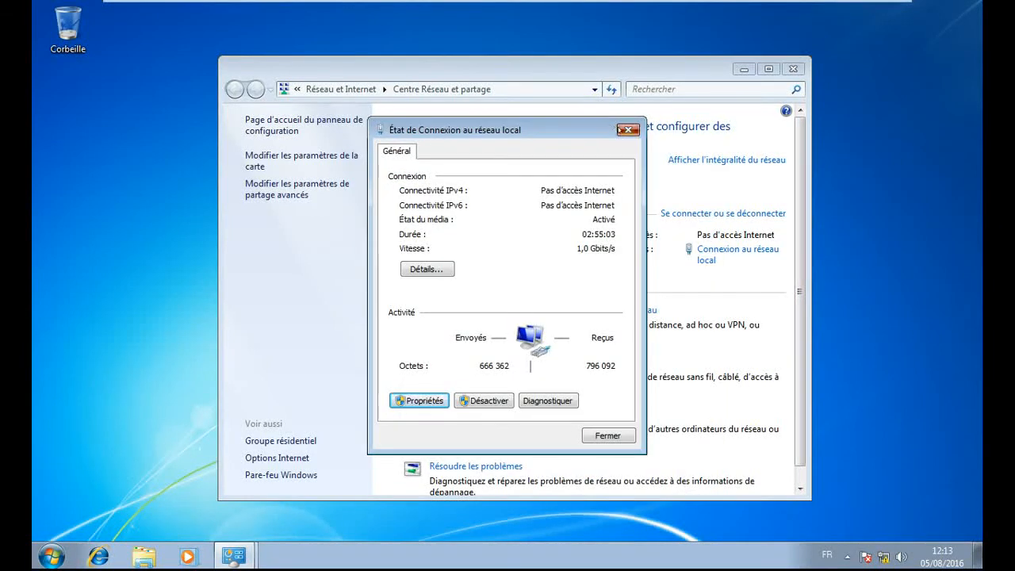
{"action": "left_click", "coordinate": [626, 130]}
{"action": "left_click", "coordinate": [794, 70]}
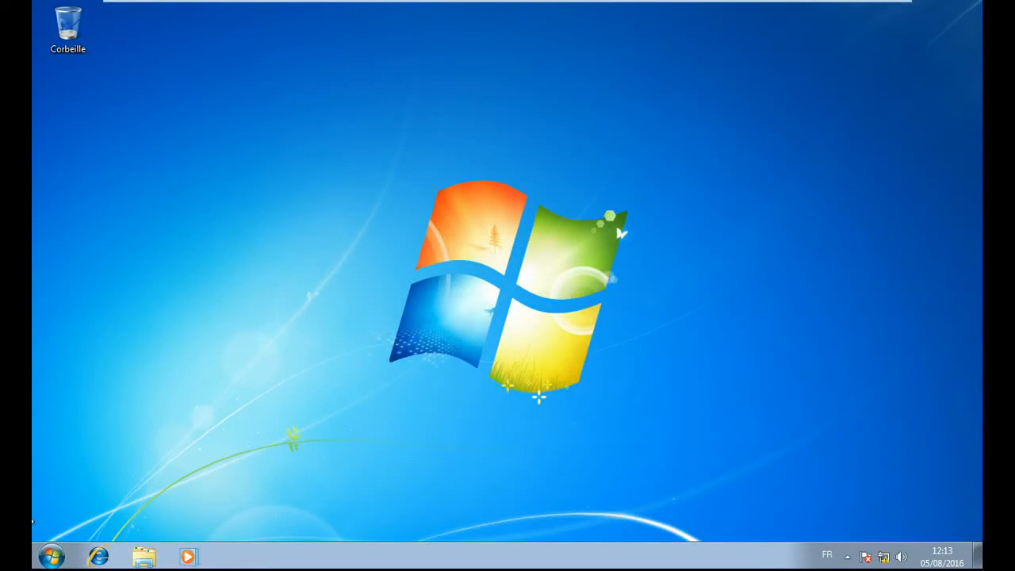
- Launch a Command Prompt by searching cmd in the Start menu
{"action": "left_click", "coordinate": [52, 556]}
{"action": "left_click", "coordinate": [93, 514]}
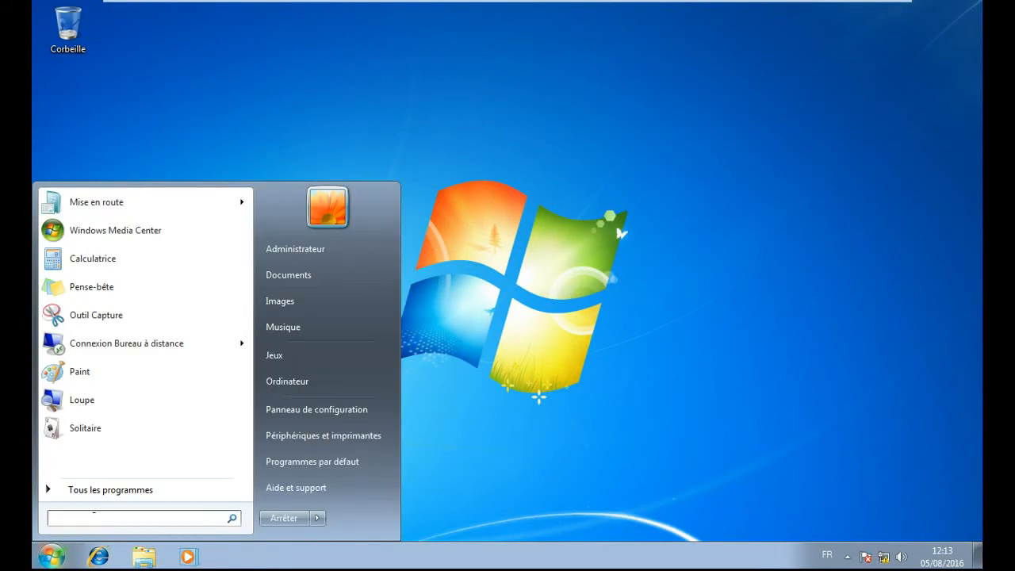
{"action": "type", "text": "cmd"}
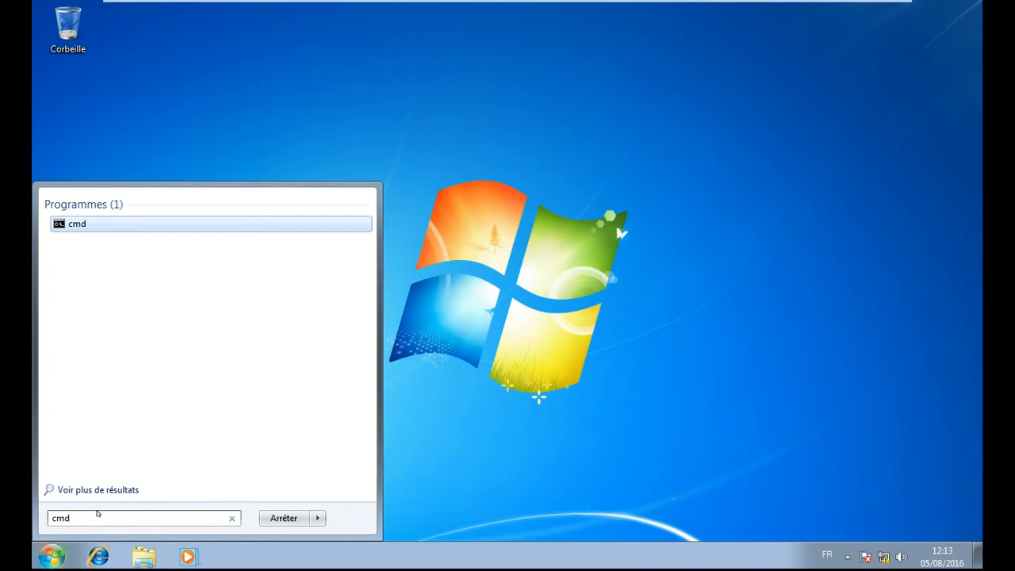
{"action": "key", "text": "Return"}
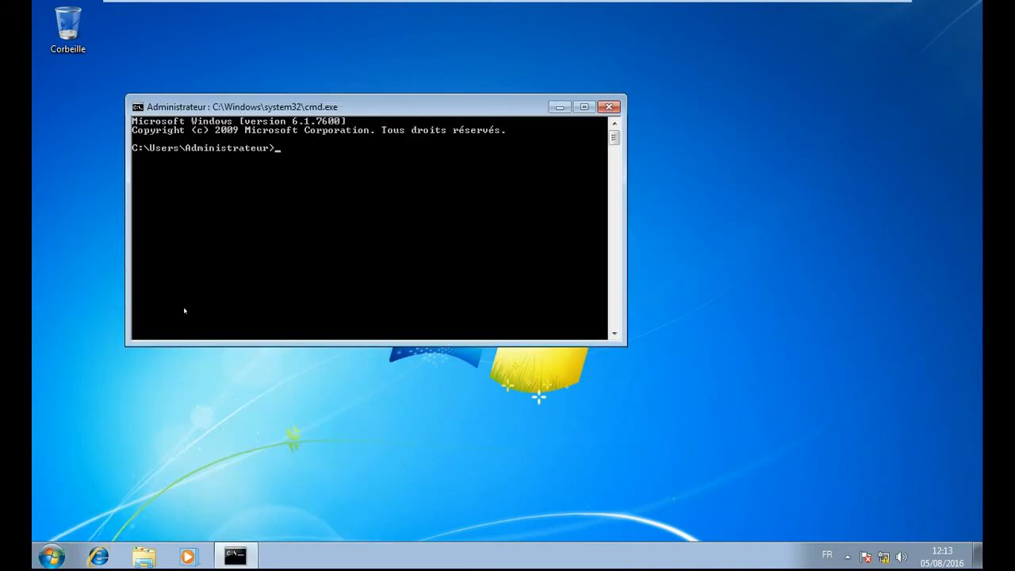
- Run cd\ and ipconfig, showing IPv4 address 192.168.40.16
{"action": "type", "text": "cd\\"}
{"action": "key", "text": "Return"}
{"action": "type", "text": "ipconfig"}
{"action": "key", "text": "Return"}
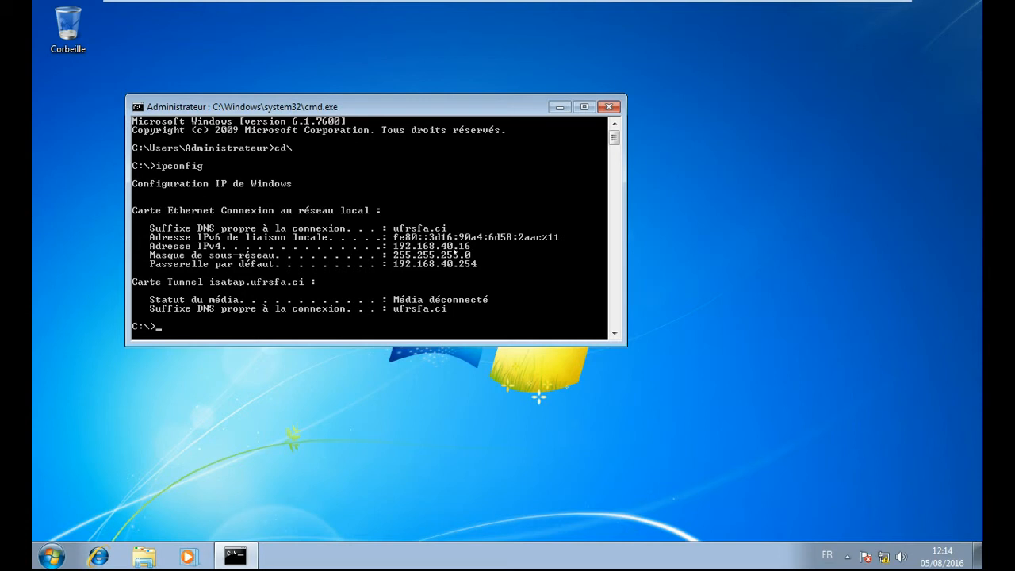
- Run ipconfig /all to show DHCP server 192.168.40.1 and the lease expiring 13 août 2016
{"action": "key", "text": "Up"}
{"action": "type", "text": "/all"}
{"action": "key", "text": "Return"}
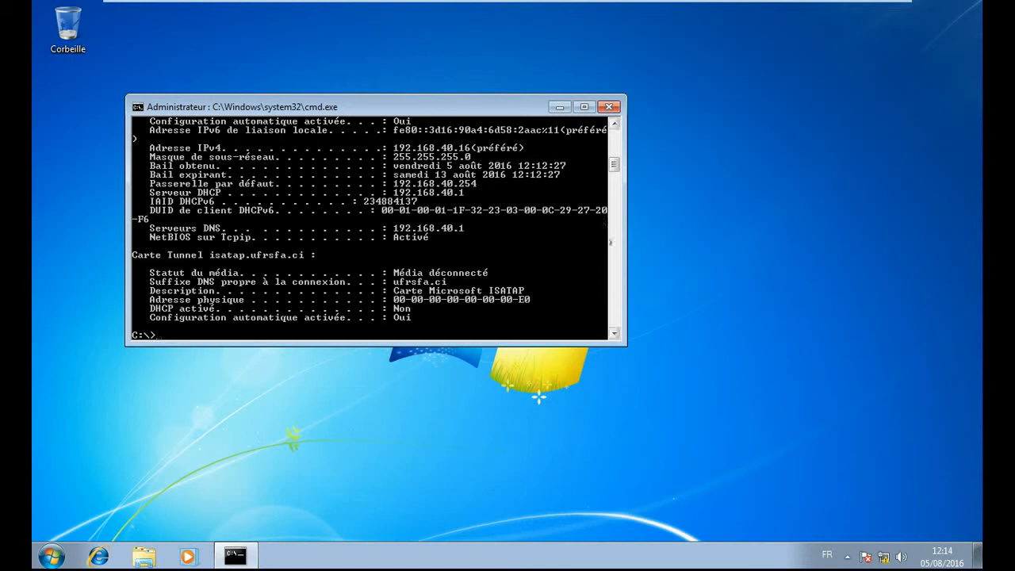
{"action": "mouse_move", "coordinate": [614, 165]}
{"action": "left_mouse_down"}
{"action": "mouse_move", "coordinate": [614, 149]}
{"action": "mouse_move", "coordinate": [613, 158]}
{"action": "left_mouse_up"}
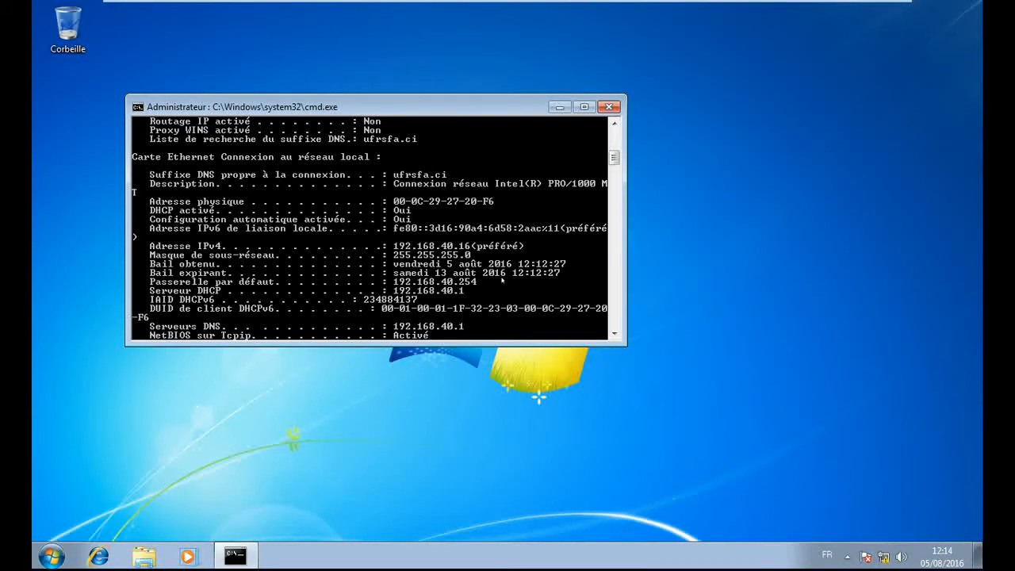
{"action": "left_click_drag", "start_coordinate": [614, 158], "coordinate": [613, 181]}
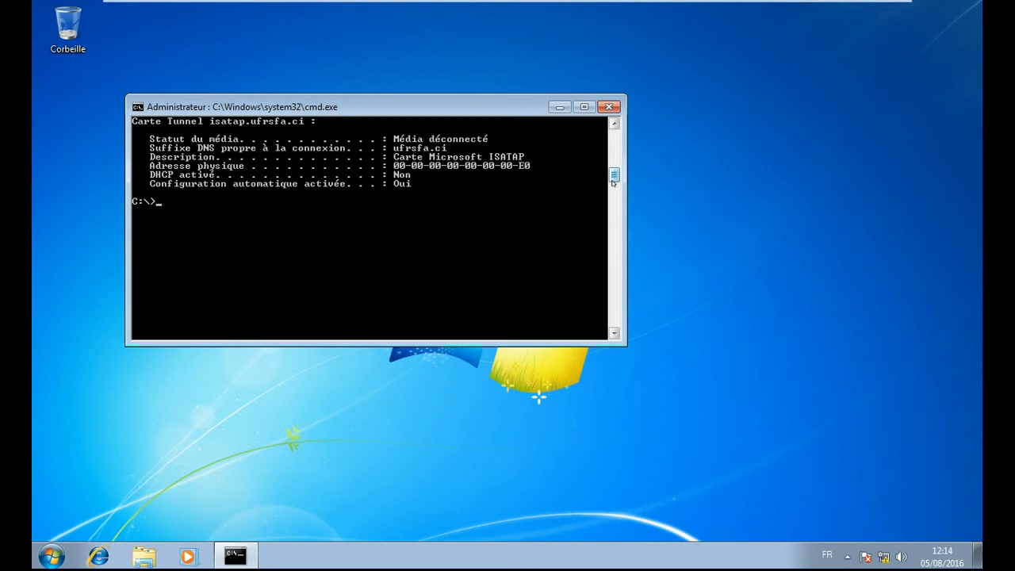
- Run ipconfig /release to give up the client's DHCP address
{"action": "key", "text": "Up"}
{"action": "key", "text": "BackSpace"}
{"action": "key", "text": "BackSpace"}
{"action": "key", "text": "BackSpace"}
{"action": "type", "text": "release"}
{"action": "key", "text": "Return"}
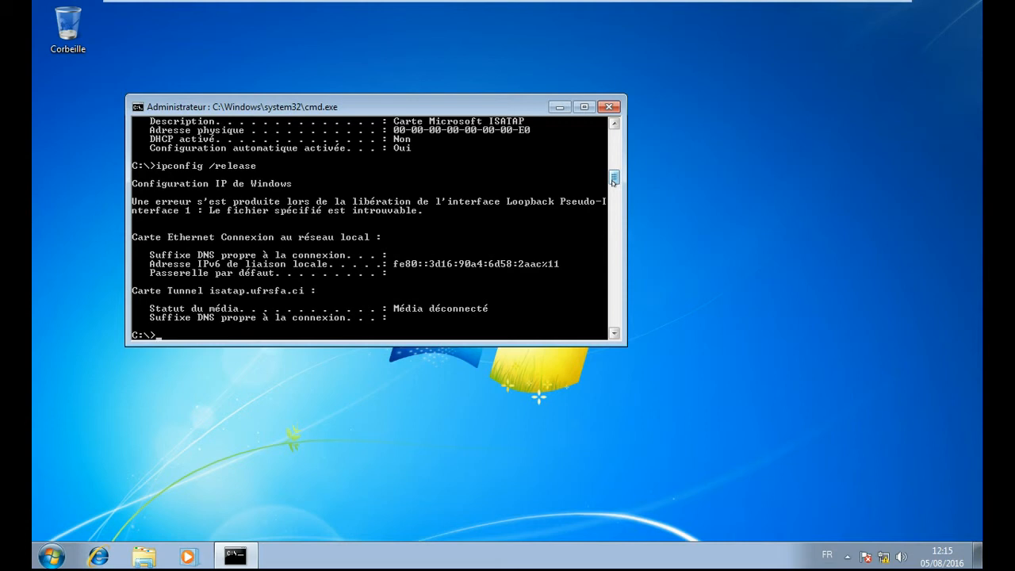
- Run ipconfig /renew to re-obtain address 192.168.40.16
{"action": "key", "text": "Up"}
{"action": "key", "text": "BackSpace"}
{"action": "key", "text": "BackSpace"}
{"action": "key", "text": "BackSpace"}
{"action": "key", "text": "BackSpace"}
{"action": "key", "text": "BackSpace"}
{"action": "type", "text": "new"}
{"action": "key", "text": "Return"}
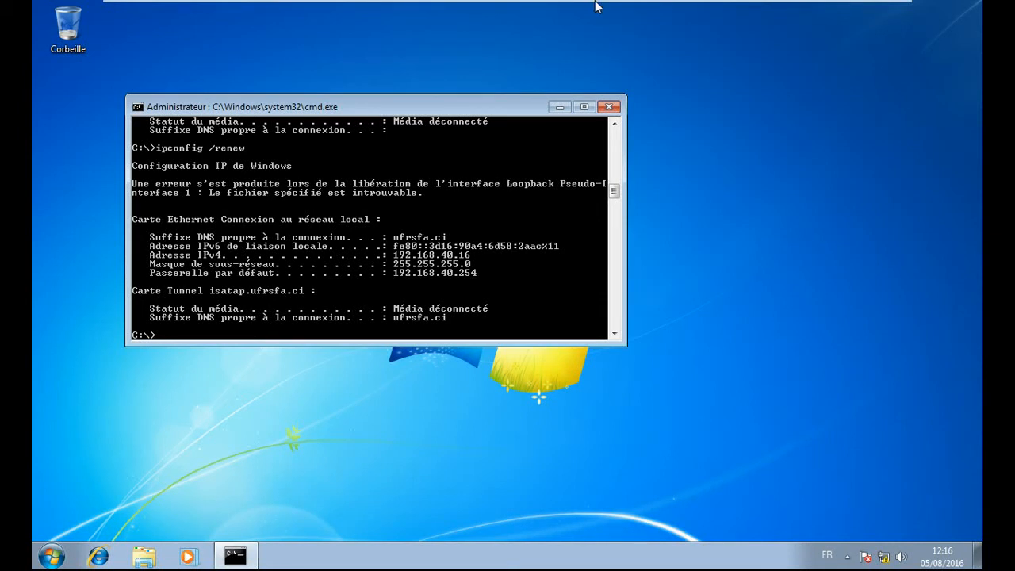
- On the server VM, refresh Address Leases to show 192.168.40.16 leased to client.ufrsfa.ci
{"action": "left_click", "coordinate": [237, 10]}
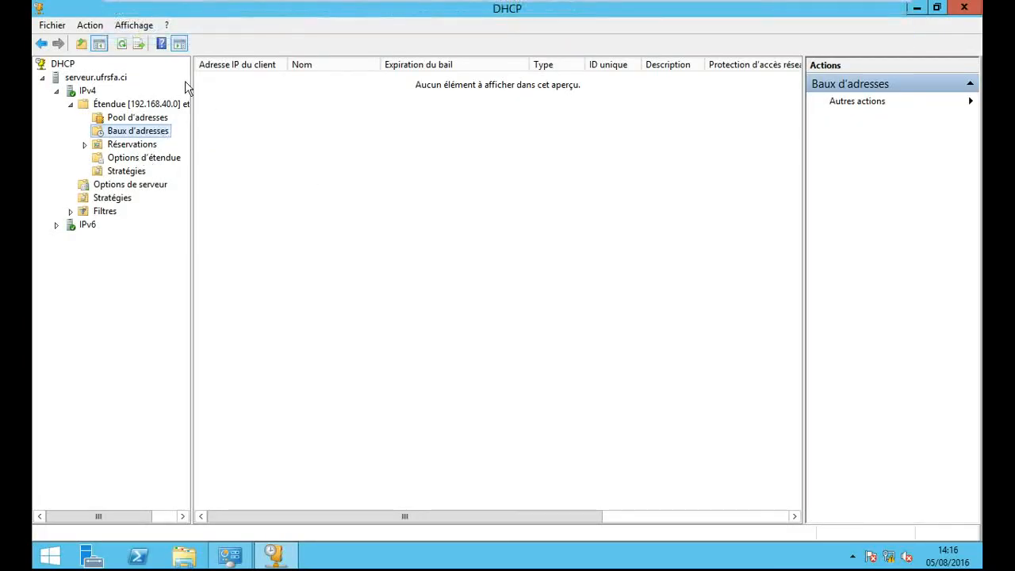
{"action": "left_click", "coordinate": [123, 43]}
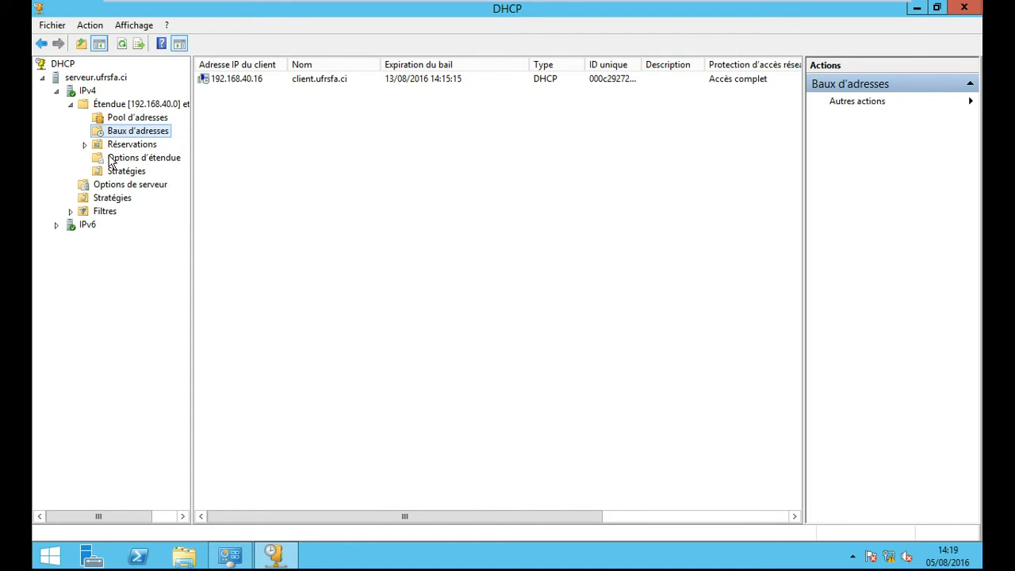
- On the client VM, enlarge Command Prompt and scroll back to the ipconfig /all output showing 192.168.40.16
{"action": "mouse_move", "coordinate": [976, 519]}
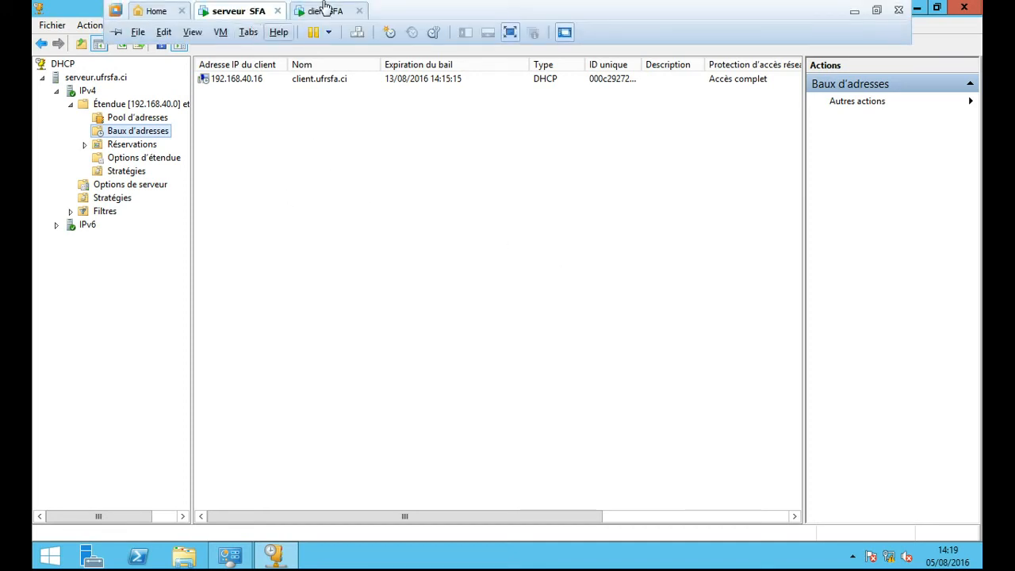
{"action": "left_click", "coordinate": [325, 9]}
{"action": "left_click", "coordinate": [590, 107]}
{"action": "left_click_drag", "start_coordinate": [355, 8], "coordinate": [543, 26]}
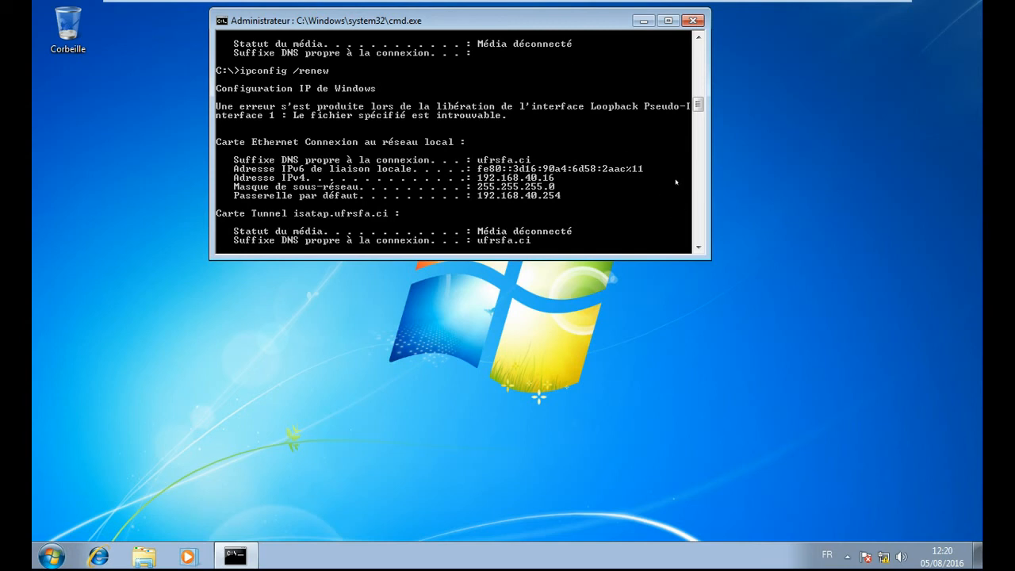
{"action": "left_click_drag", "start_coordinate": [695, 100], "coordinate": [689, 66]}
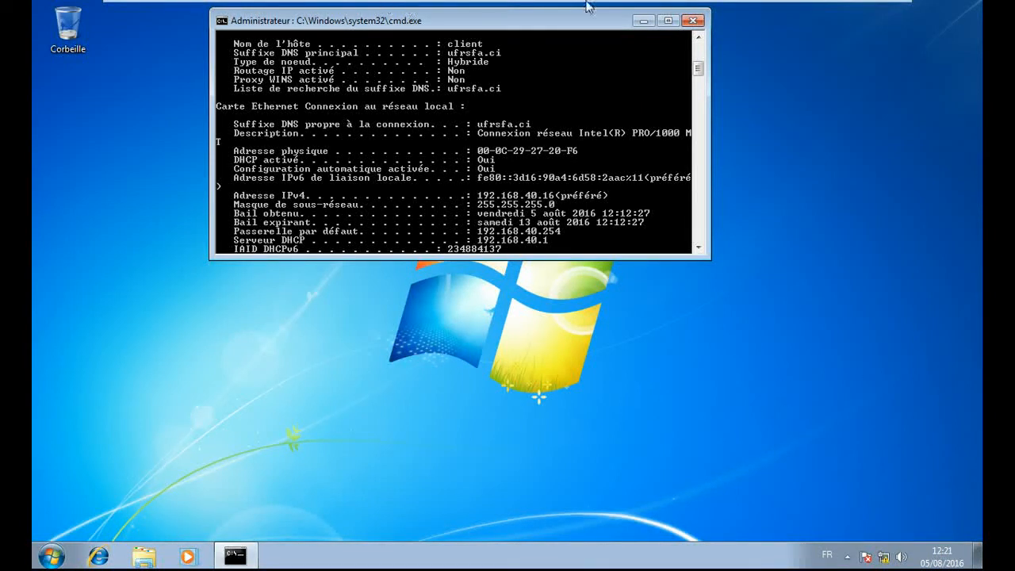
- Back on the server VM, expand the scope's Réservations folder, which is empty
{"action": "left_click", "coordinate": [238, 11]}
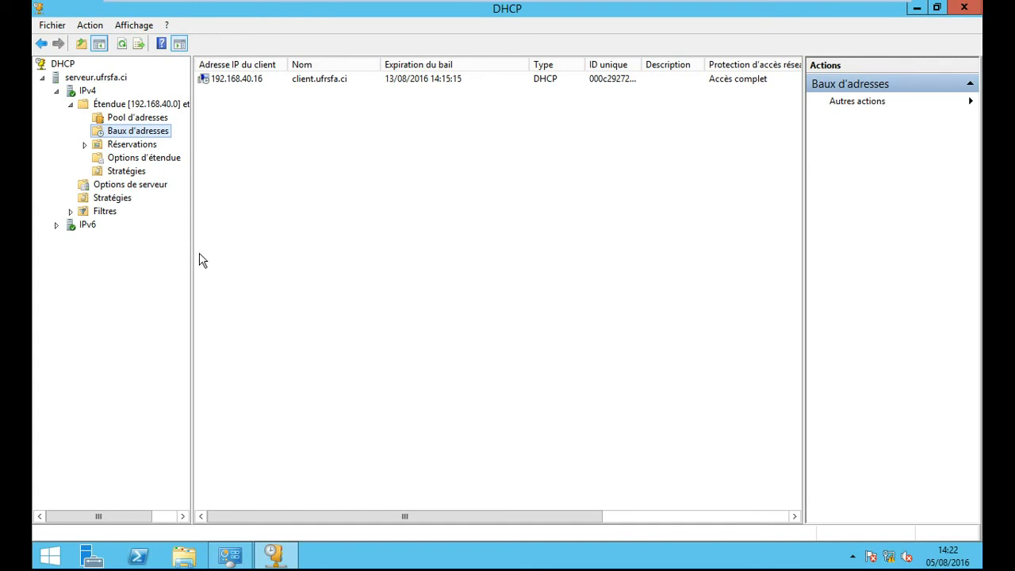
{"action": "left_click", "coordinate": [84, 144]}
- Add reservation 'revervation client' for 192.168.40.50 with MAC address 000c292720f6
{"action": "right_click", "coordinate": [135, 151]}
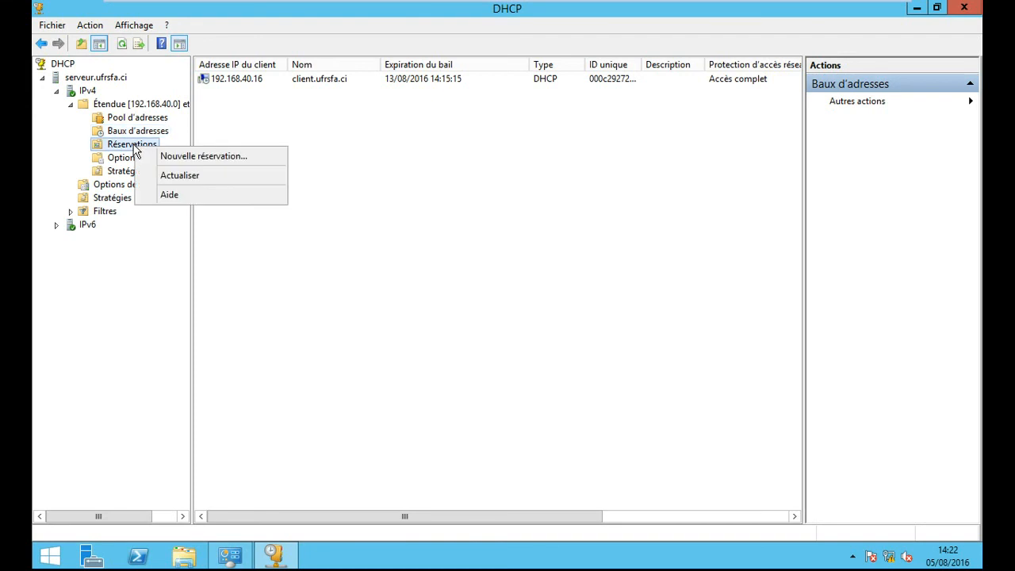
{"action": "left_click", "coordinate": [195, 159]}
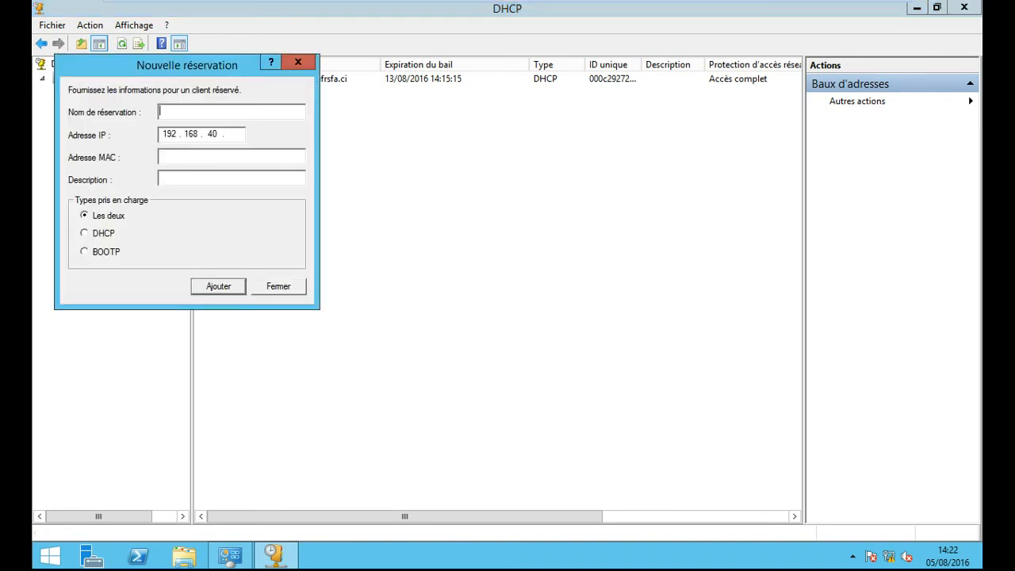
{"action": "left_click_drag", "start_coordinate": [174, 69], "coordinate": [512, 160]}
{"action": "type", "text": "reverv"}
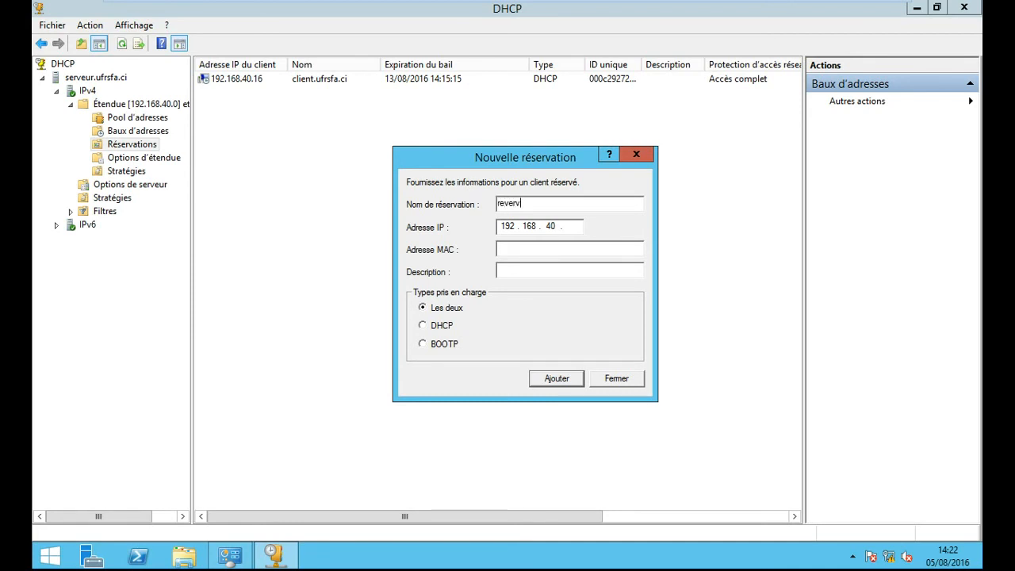
{"action": "type", "text": "ation client"}
{"action": "left_click", "coordinate": [575, 227]}
{"action": "type", "text": "50"}
{"action": "left_click", "coordinate": [525, 249]}
{"action": "type", "text": "000c29"}
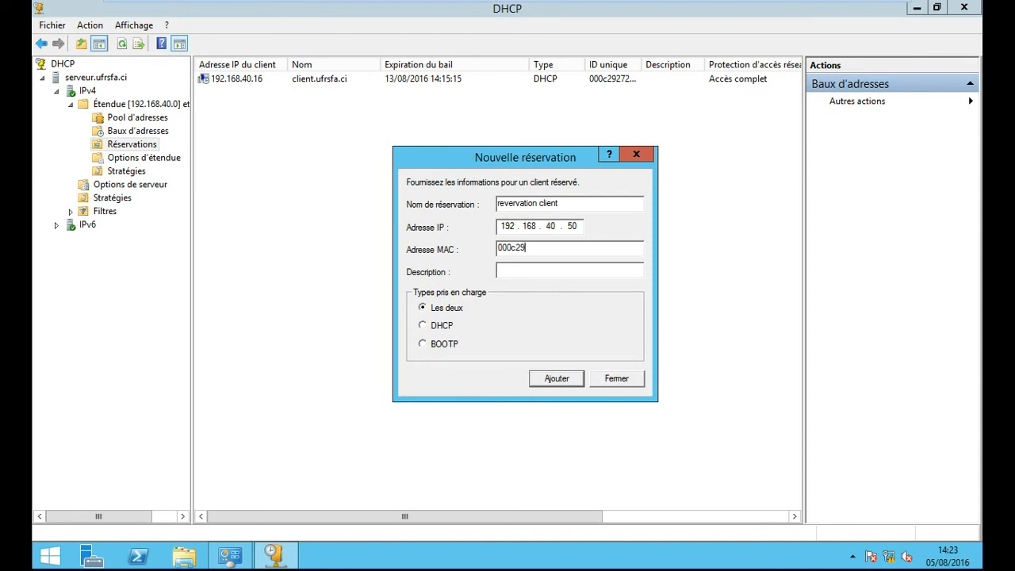
{"action": "type", "text": "2720f6"}
{"action": "left_click", "coordinate": [555, 379]}
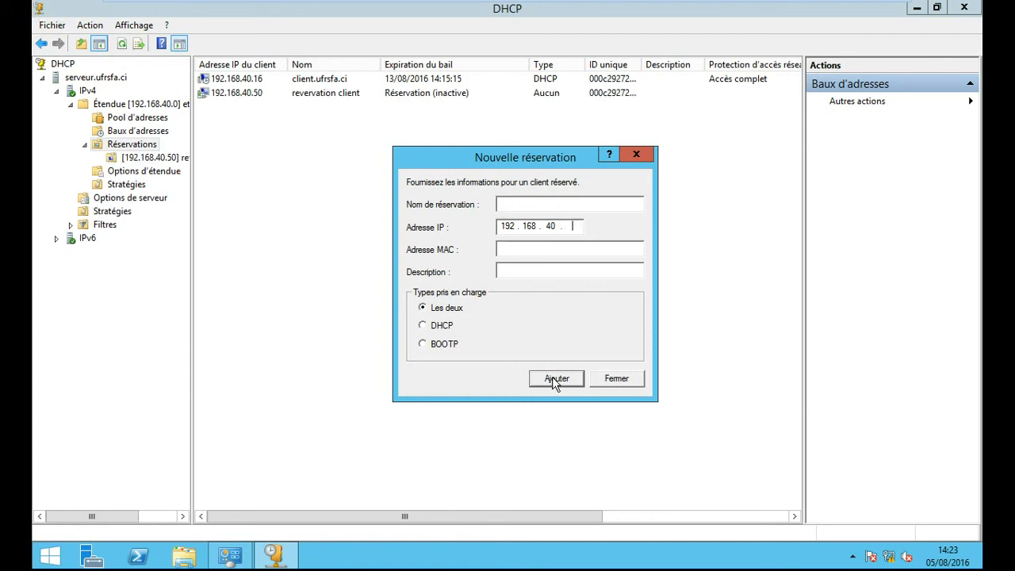
{"action": "left_click", "coordinate": [634, 381]}
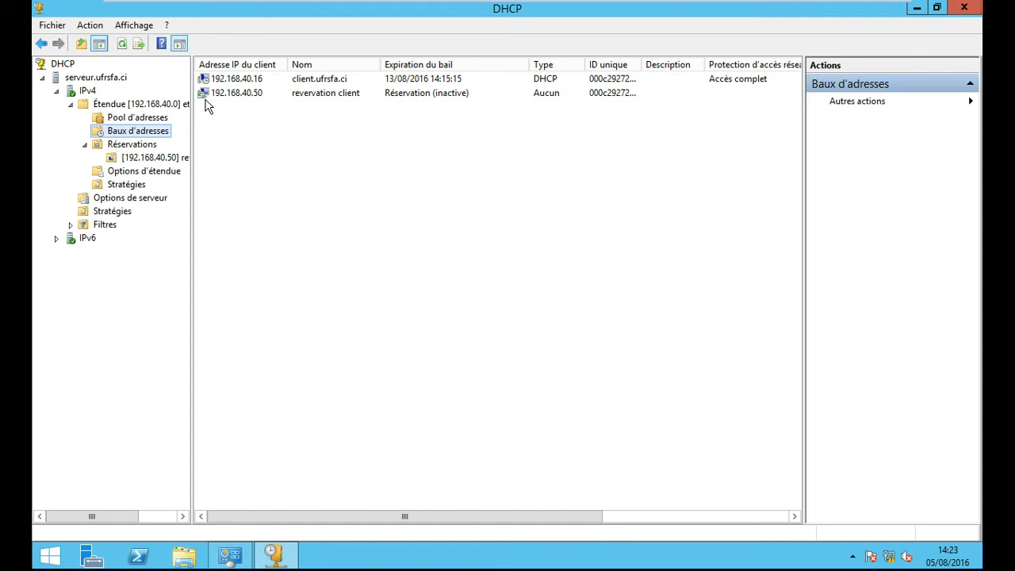
- On the Windows 7 client, rerun ipconfig /release to drop the current lease
{"action": "left_click", "coordinate": [325, 9]}
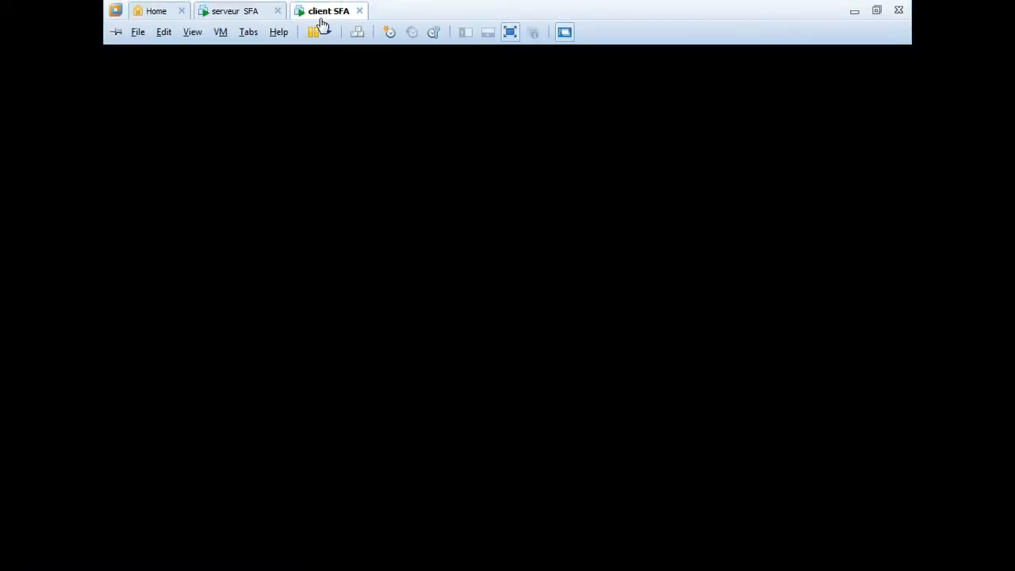
{"action": "left_click_drag", "start_coordinate": [698, 68], "coordinate": [698, 111]}
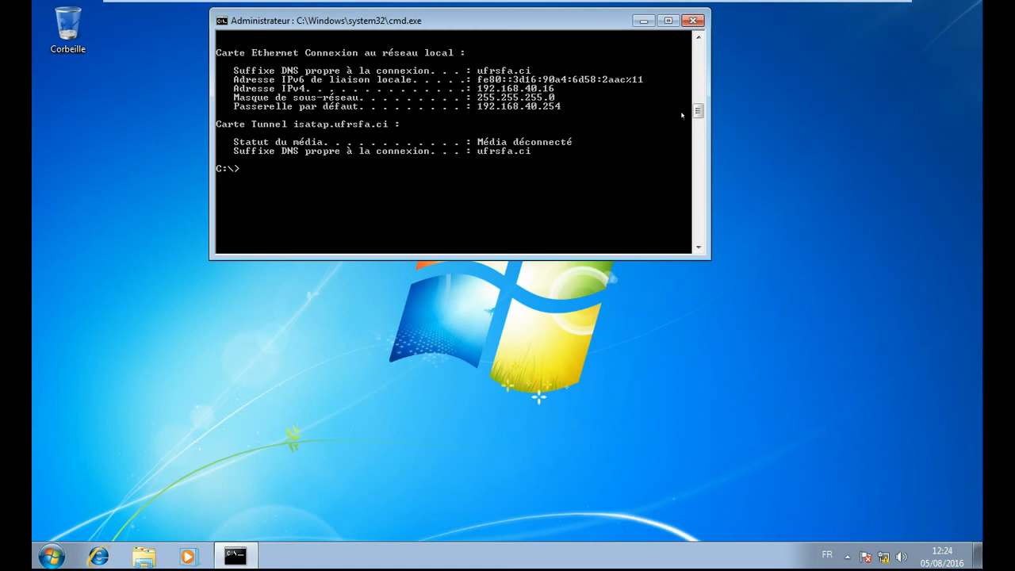
{"action": "key", "text": "Up"}
{"action": "key", "text": "Up"}
{"action": "key", "text": "Return"}
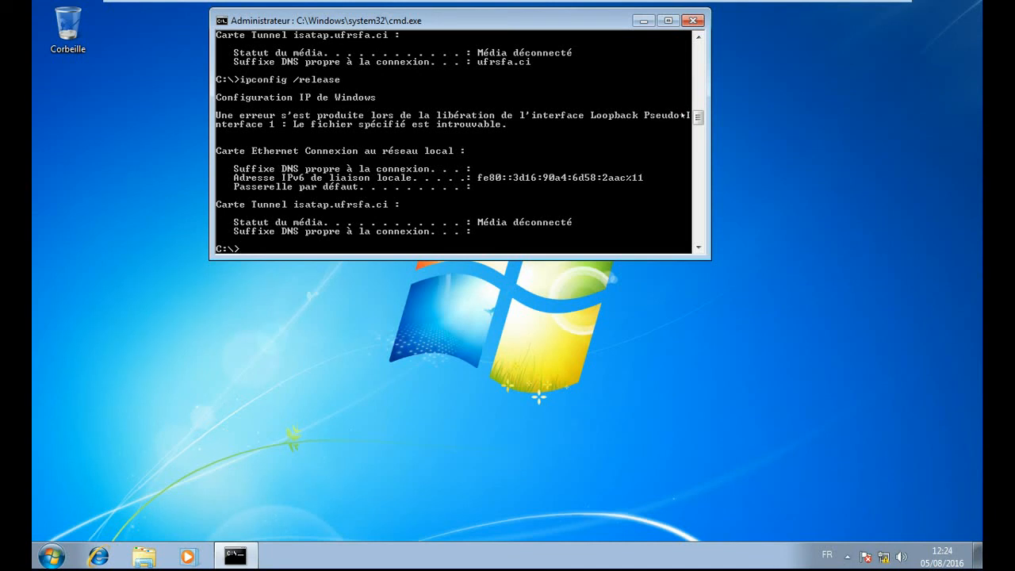
- Run ipconfig /renew so the client obtains reserved address 192.168.40.50
{"action": "key", "text": "Up"}
{"action": "key", "text": "BackSpace"}
{"action": "key", "text": "BackSpace"}
{"action": "key", "text": "BackSpace"}
{"action": "key", "text": "BackSpace"}
{"action": "key", "text": "BackSpace"}
{"action": "key", "text": "BackSpace"}
{"action": "key", "text": "BackSpace"}
{"action": "type", "text": "all"}
{"action": "key", "text": "Up"}
{"action": "key", "text": "BackSpace"}
{"action": "key", "text": "BackSpace"}
{"action": "key", "text": "BackSpace"}
{"action": "key", "text": "BackSpace"}
{"action": "key", "text": "BackSpace"}
{"action": "type", "text": "new"}
{"action": "key", "text": "Return"}
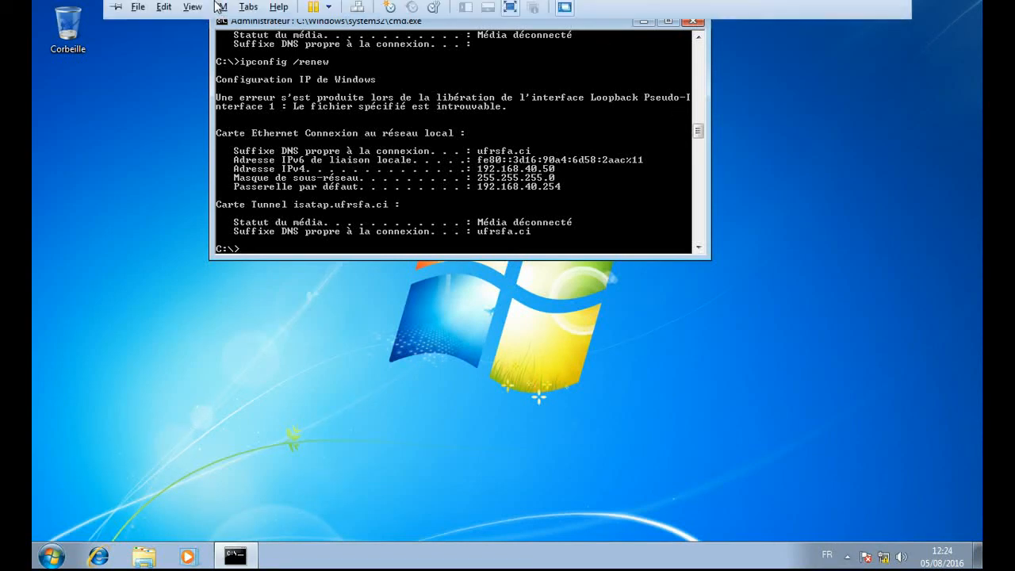
- On the server, refresh Baux d'adresses to check the 192.168.40.50 reservation's status
{"action": "left_click", "coordinate": [234, 10]}
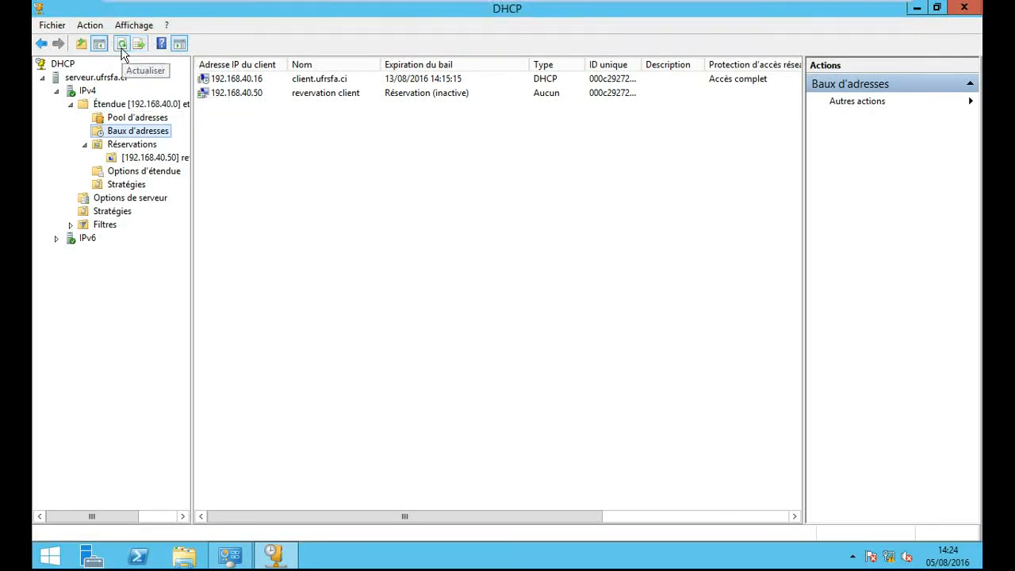
{"action": "left_click", "coordinate": [122, 43]}
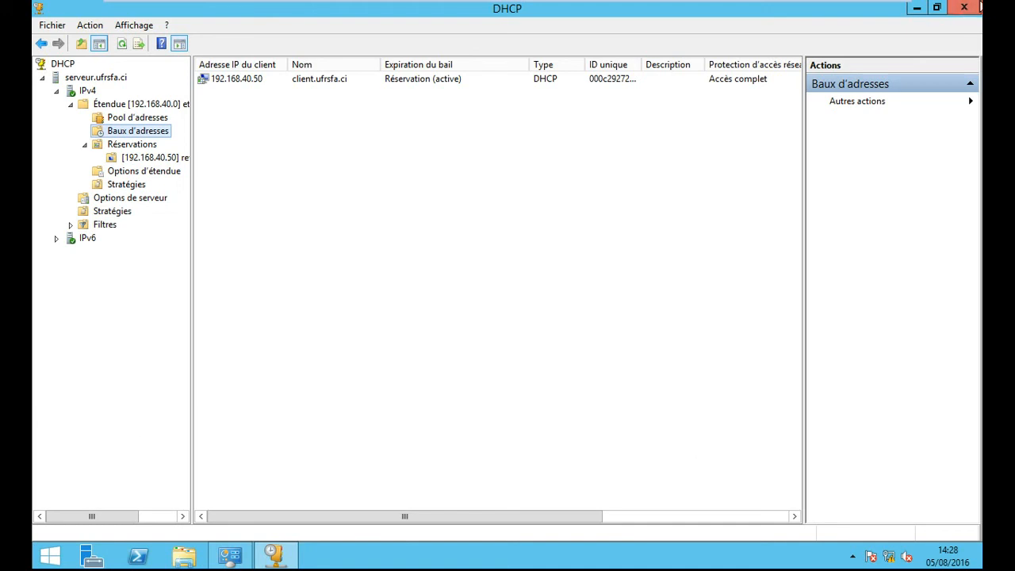
- Close the DHCP console and Outils d'administration, and exit the server VM's full-screen view
{"action": "left_click", "coordinate": [964, 8]}
{"action": "left_click", "coordinate": [966, 7]}
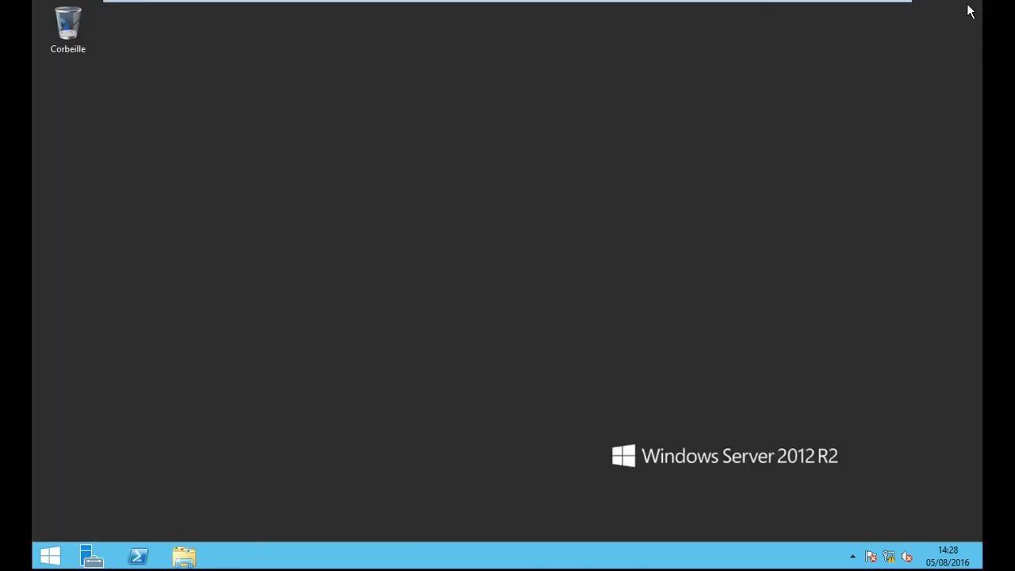
{"action": "left_click", "coordinate": [889, 10]}
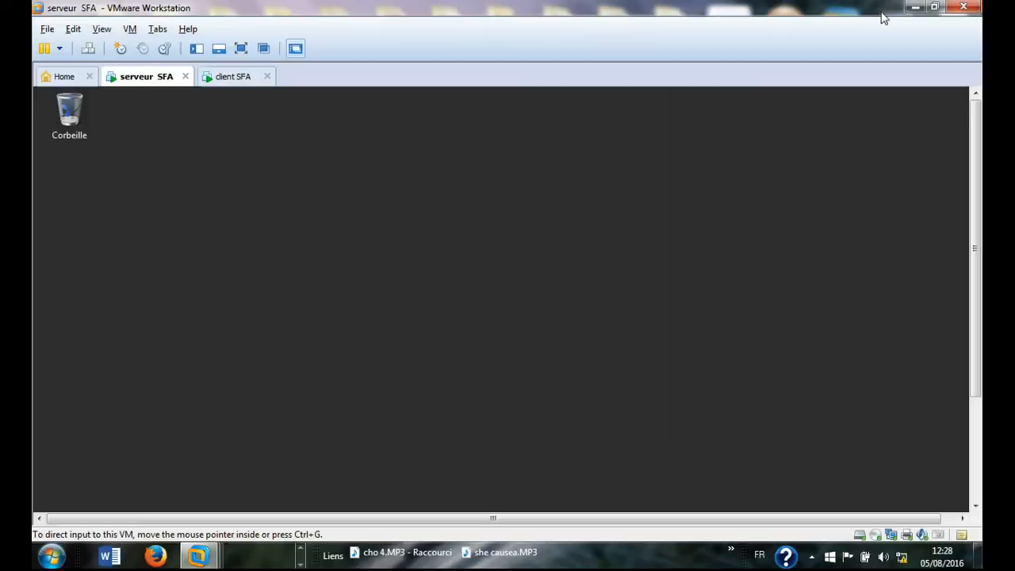